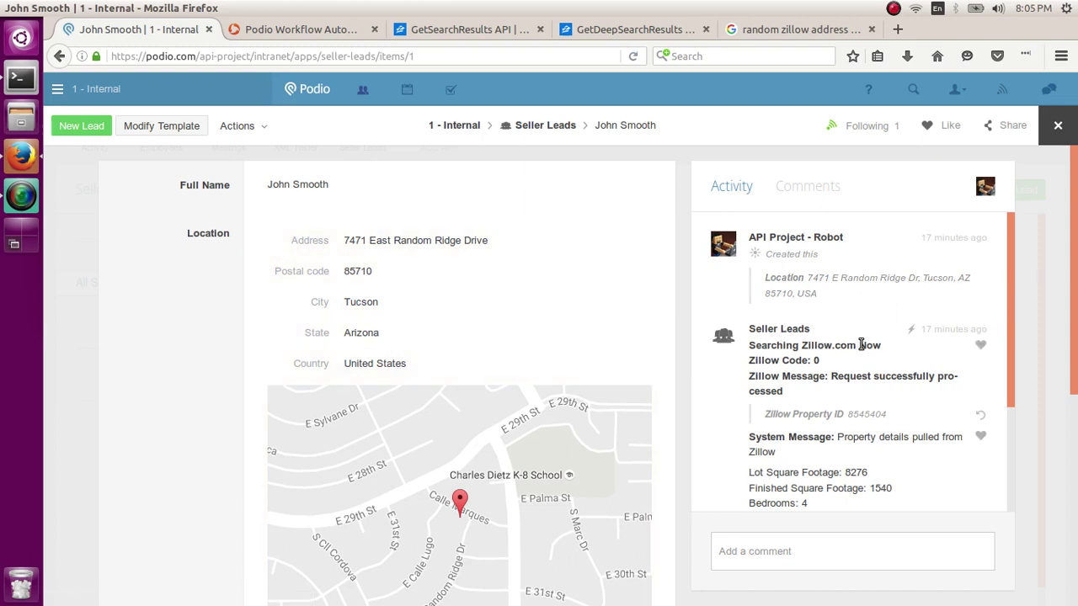
Step: Open the lead template and review the Full Name and Location field settings
{"action": "mouse_move", "coordinate": [1014, 271]}
{"action": "left_mouse_down"}
{"action": "mouse_move", "coordinate": [1012, 371]}
{"action": "mouse_move", "coordinate": [1014, 285]}
{"action": "left_mouse_up"}
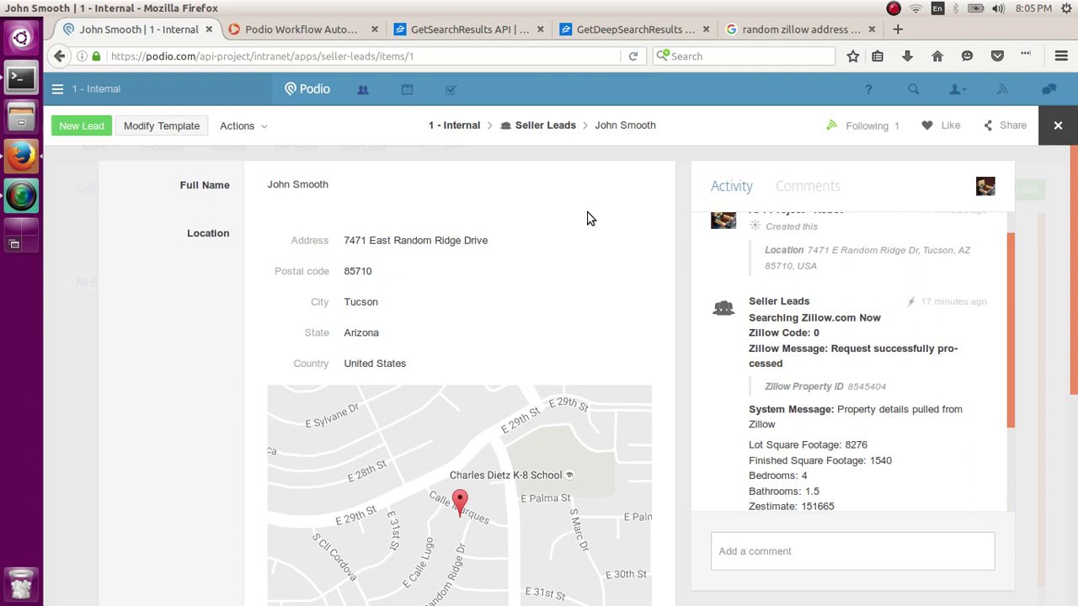
{"action": "left_click", "coordinate": [179, 136]}
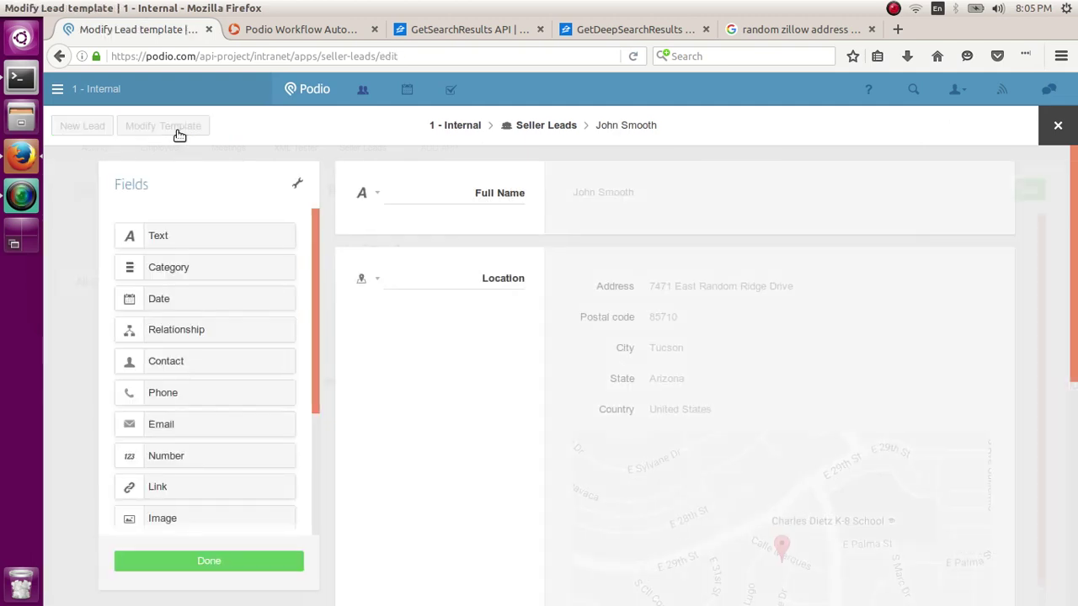
{"action": "left_click", "coordinate": [376, 196]}
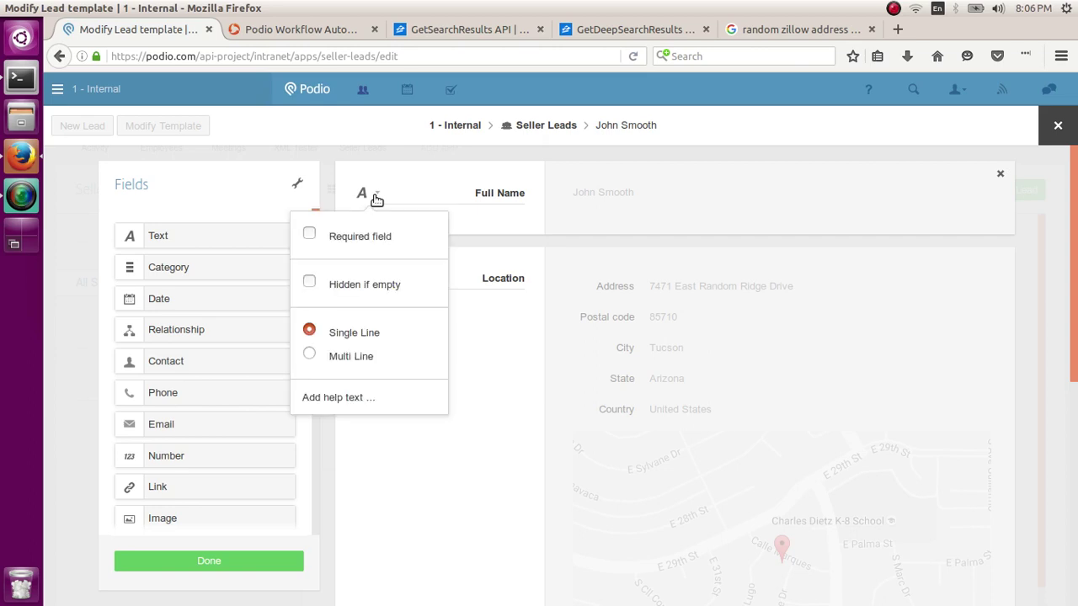
{"action": "left_click", "coordinate": [494, 370]}
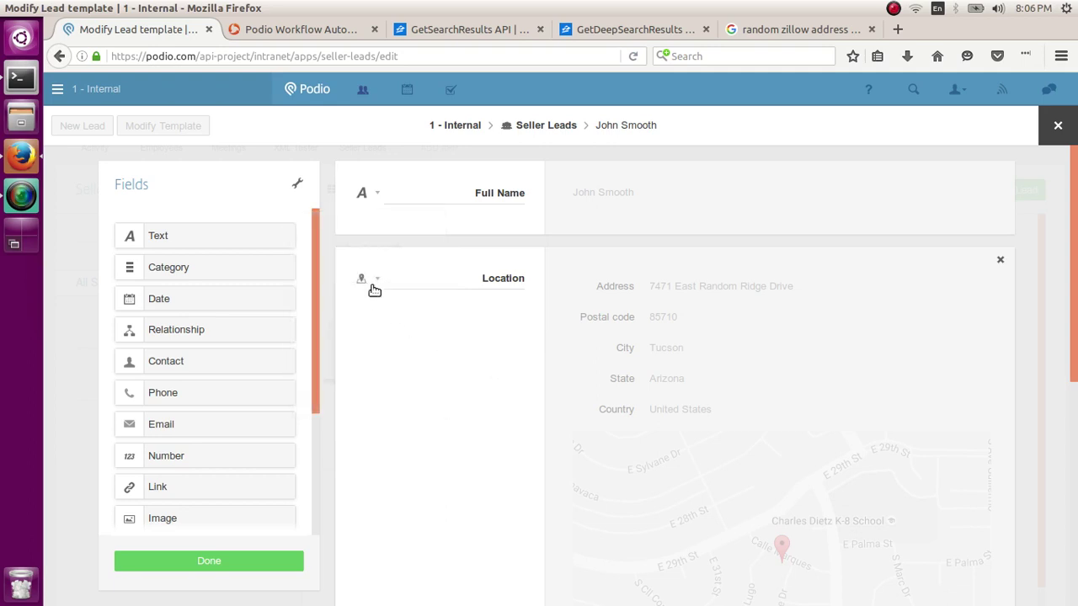
{"action": "left_click", "coordinate": [375, 289]}
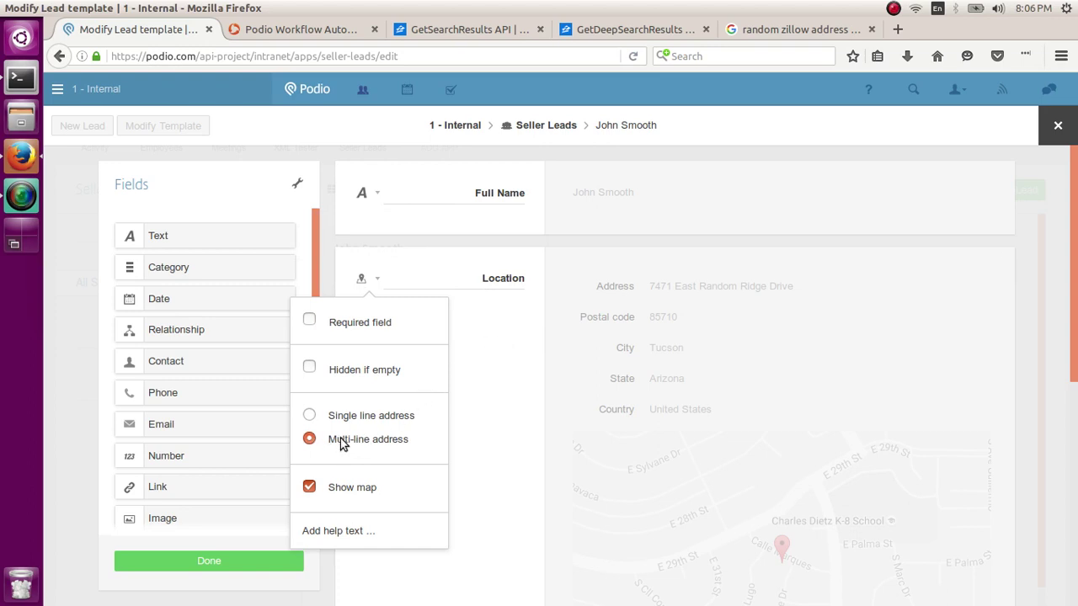
{"action": "left_click", "coordinate": [496, 427]}
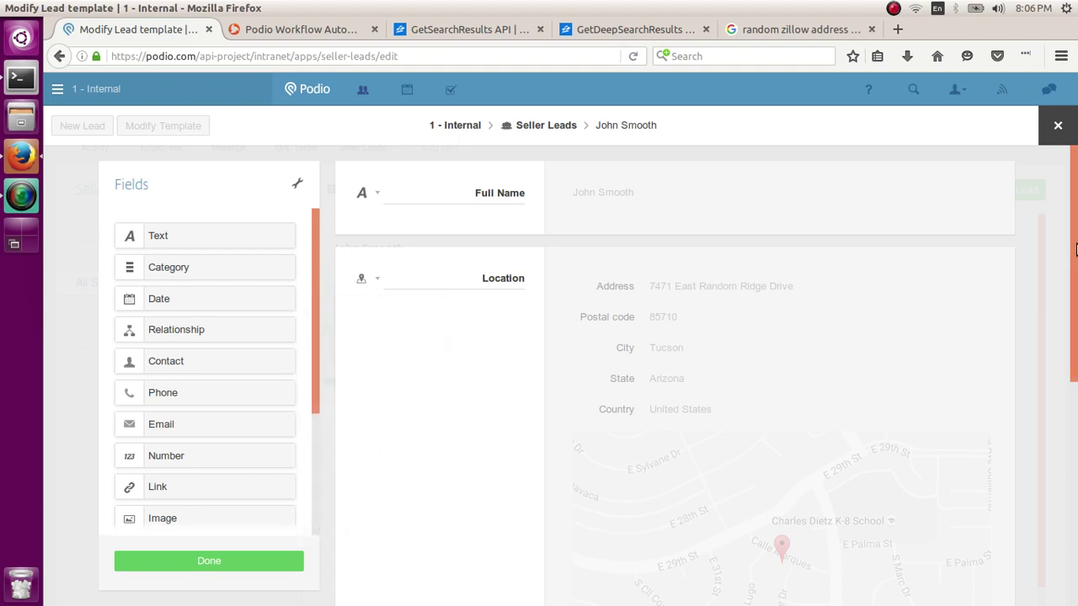
Step: Review the Zillow Property ID and Beds field settings, then finish the template
{"action": "left_click_drag", "start_coordinate": [1075, 247], "coordinate": [1075, 448]}
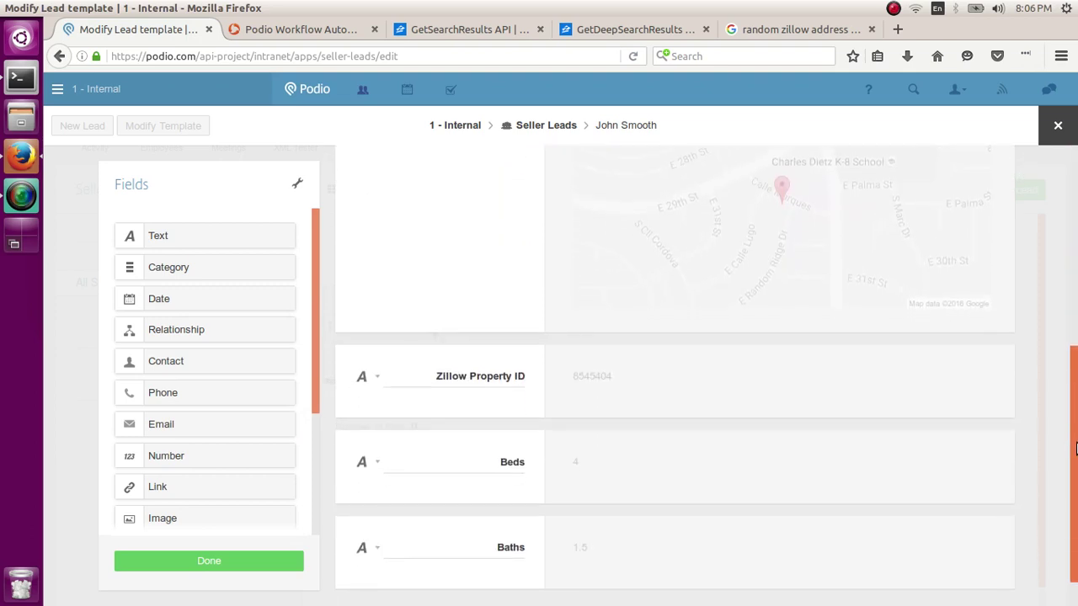
{"action": "left_click", "coordinate": [378, 379]}
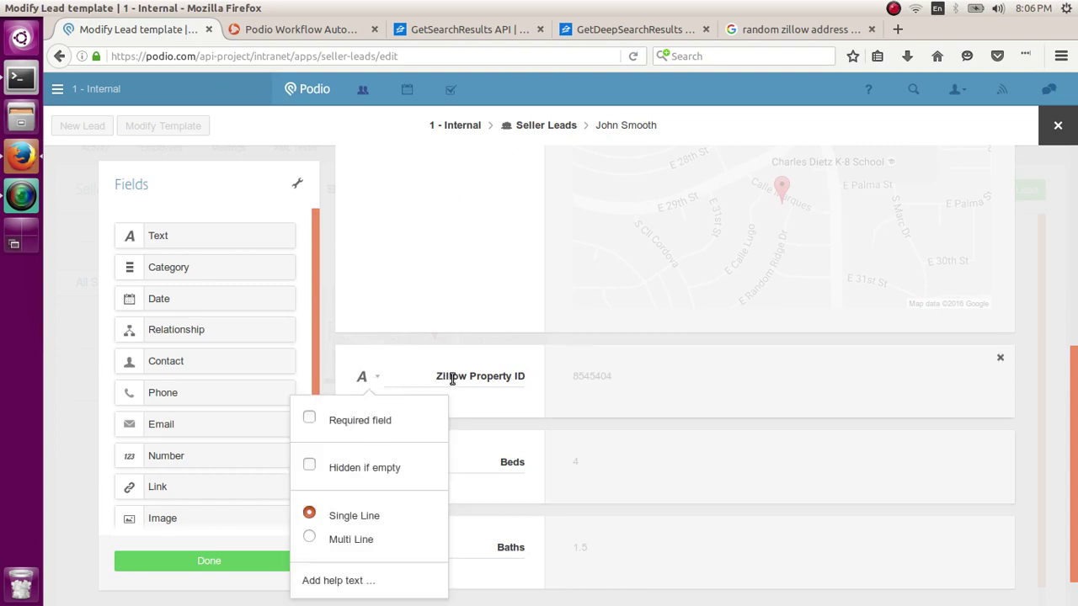
{"action": "left_click", "coordinate": [592, 404]}
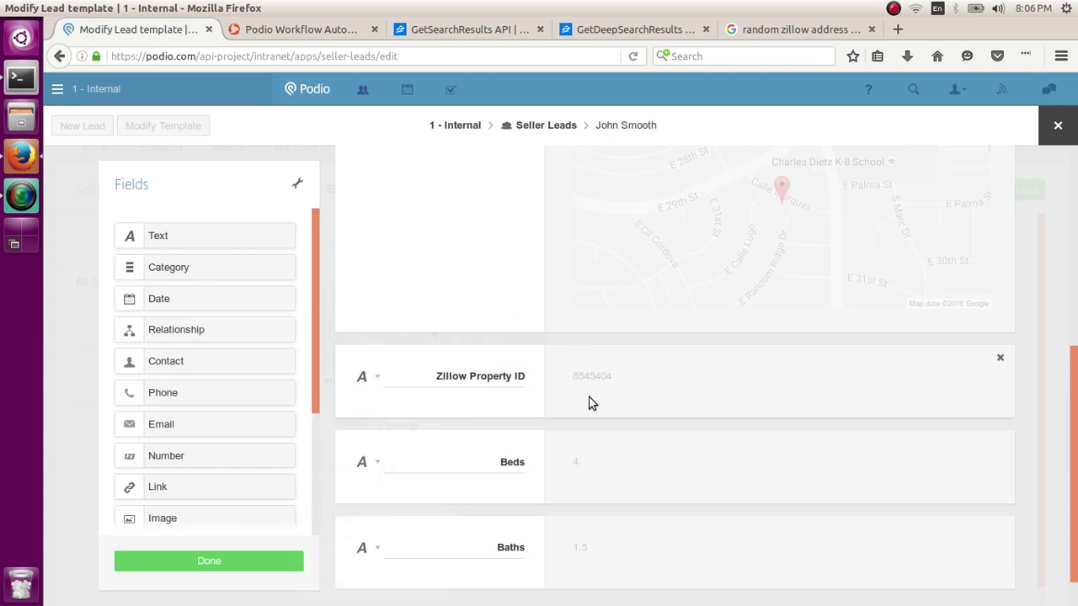
{"action": "left_click", "coordinate": [375, 469]}
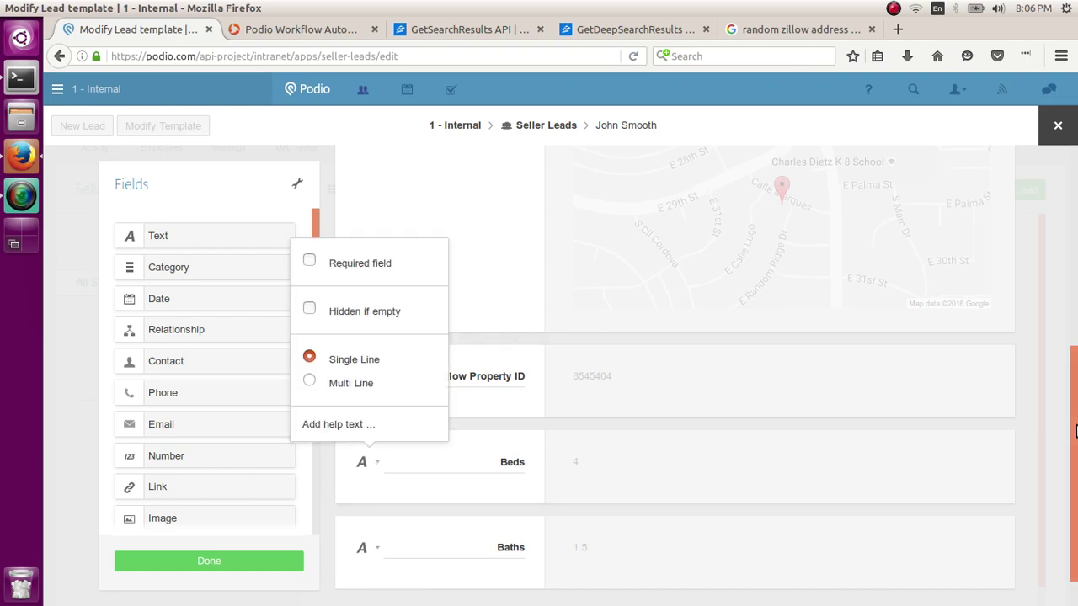
{"action": "scroll", "coordinate": [1077, 431], "scroll_direction": "down", "scroll_amount": 1}
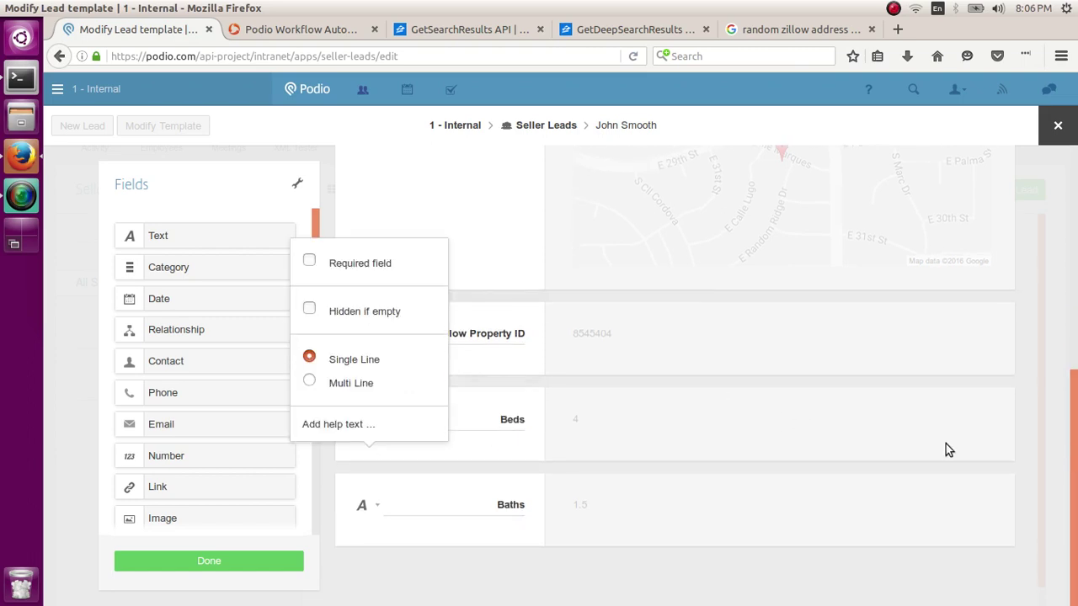
{"action": "left_click", "coordinate": [569, 527]}
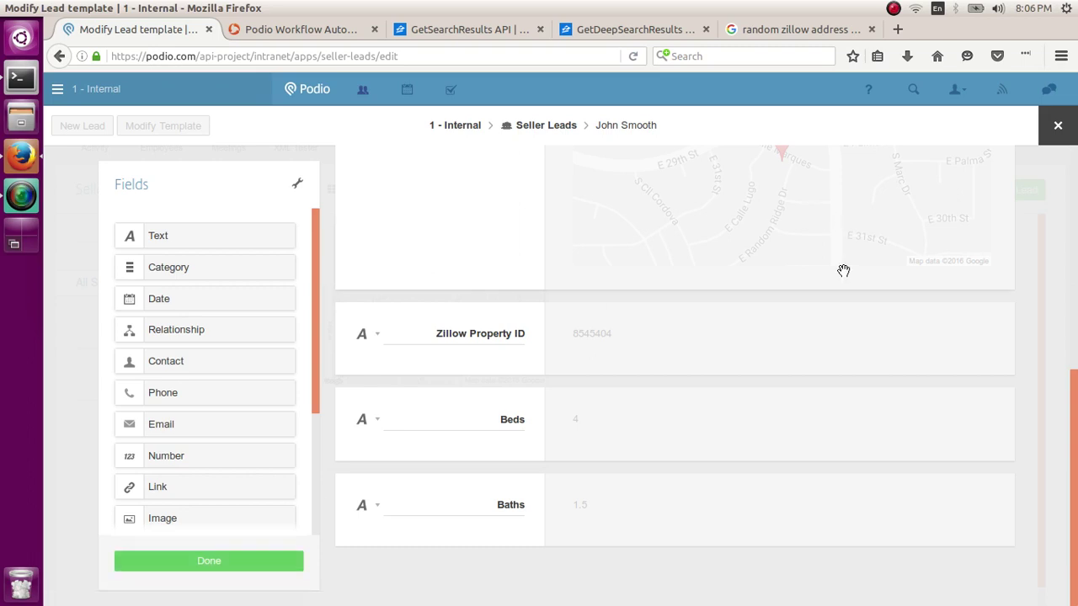
{"action": "left_click", "coordinate": [258, 562]}
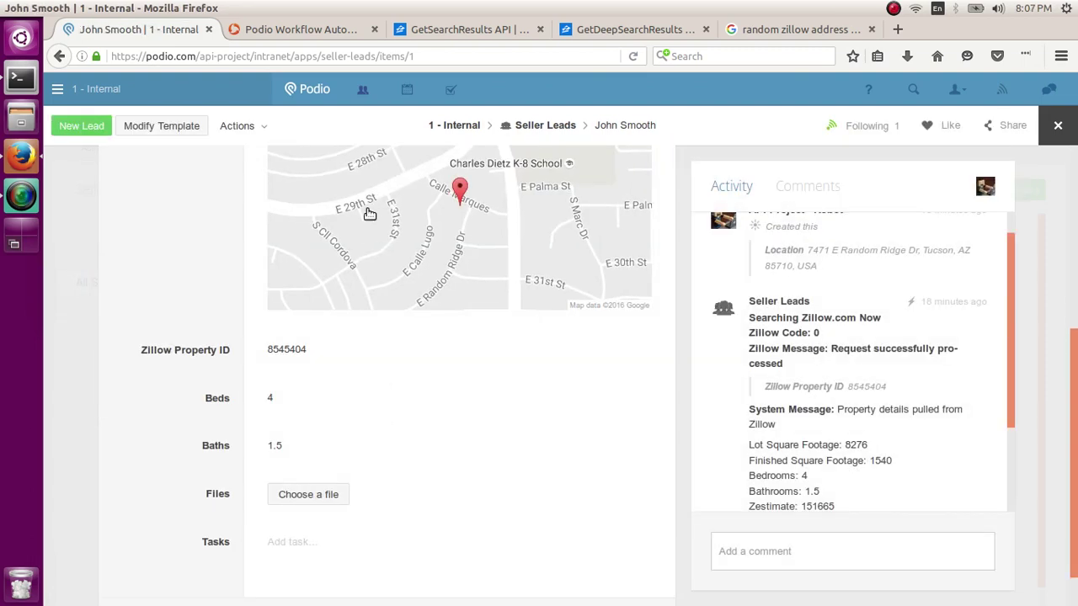
Step: Compare the seller lead record with the Zillow Trigger flow, ending on the GlobiFlow editor
{"action": "left_click", "coordinate": [311, 30]}
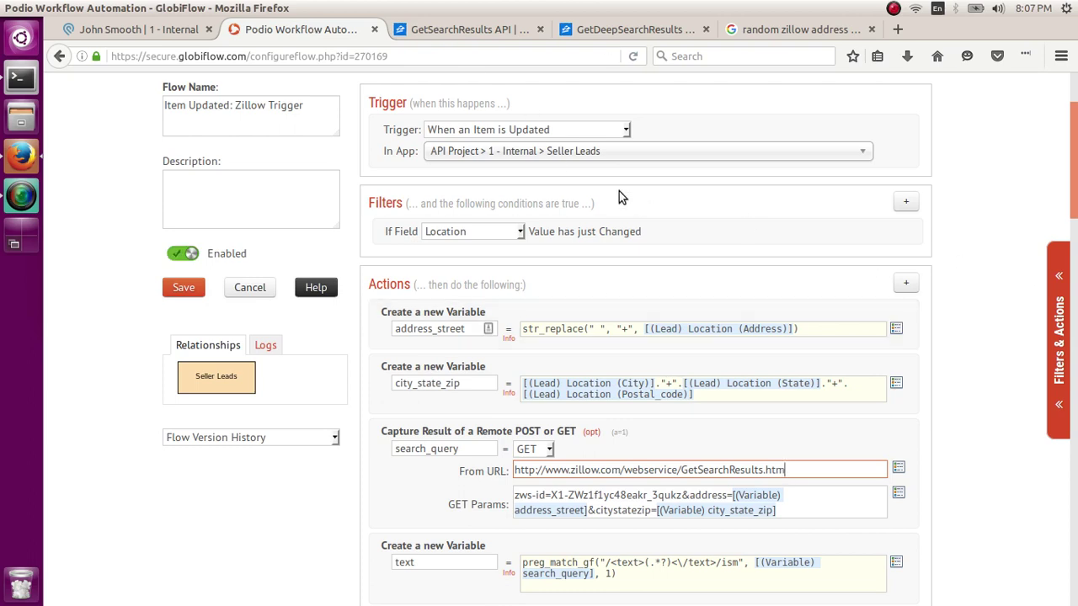
{"action": "left_click", "coordinate": [158, 35]}
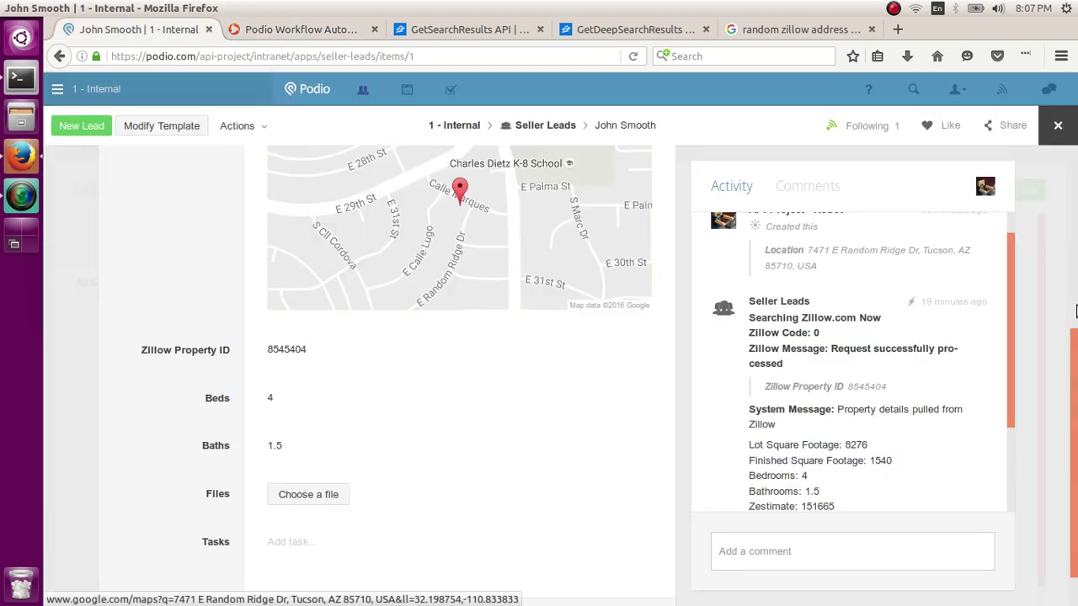
{"action": "scroll", "coordinate": [1076, 373], "scroll_direction": "up", "scroll_amount": 6}
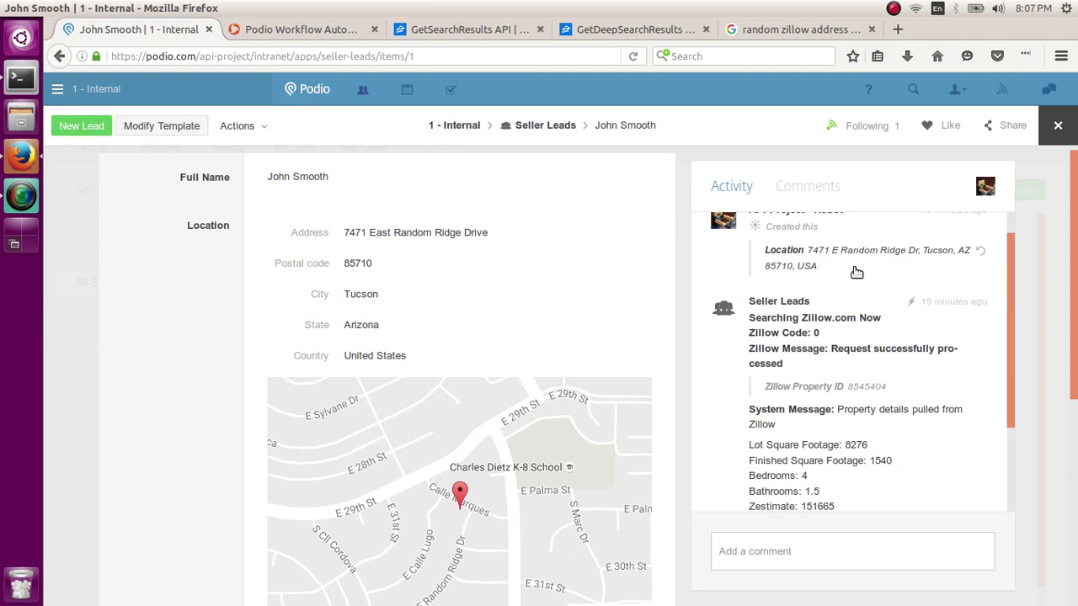
{"action": "left_click", "coordinate": [260, 38]}
{"action": "left_click_drag", "start_coordinate": [1074, 197], "coordinate": [1075, 202]}
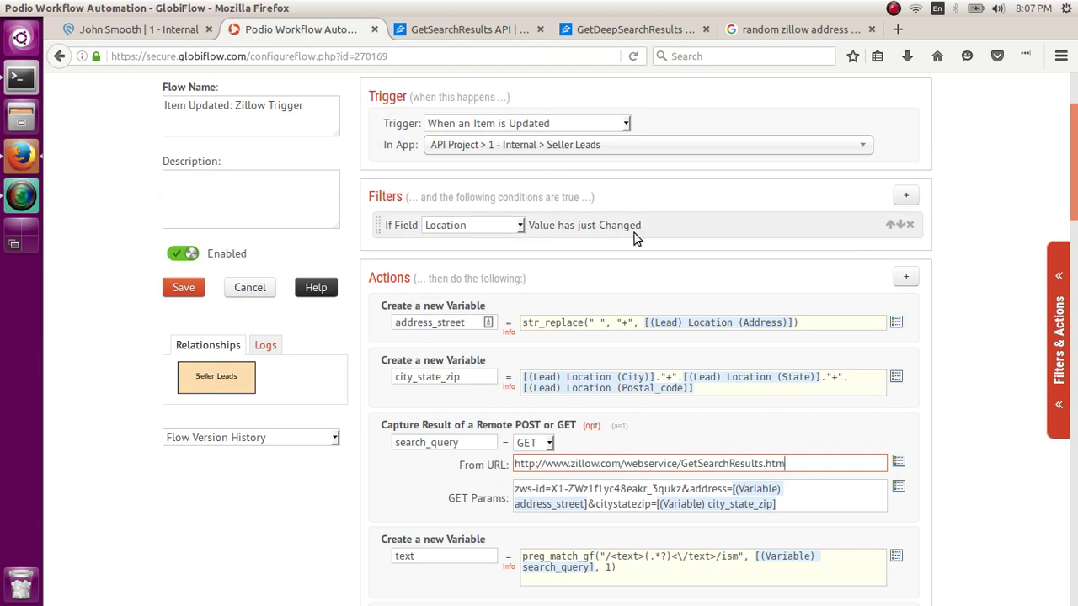
{"action": "left_click", "coordinate": [114, 33]}
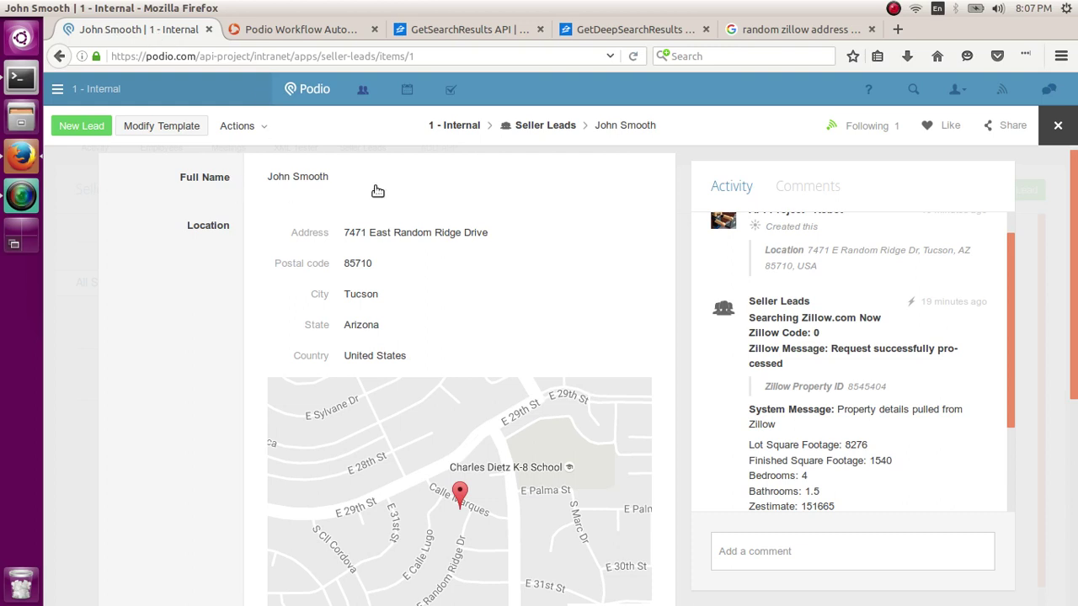
{"action": "left_click", "coordinate": [317, 29]}
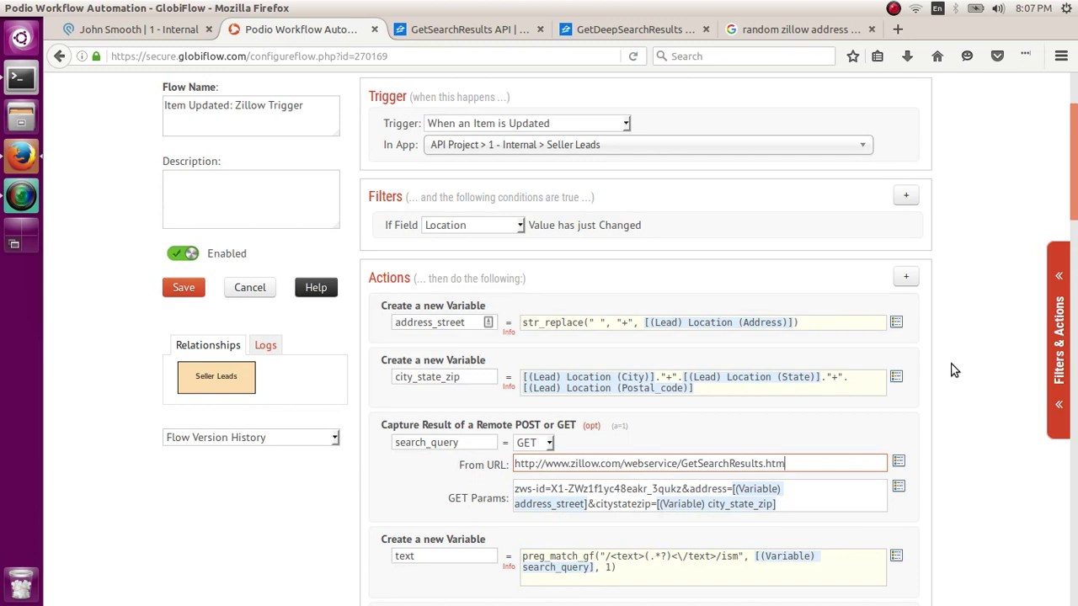
Step: Examine the address_street variable and its Location reference against the seller lead record
{"action": "scroll", "coordinate": [1076, 226], "scroll_direction": "down", "scroll_amount": 2}
{"action": "scroll", "coordinate": [1076, 226], "scroll_direction": "down", "scroll_amount": 2}
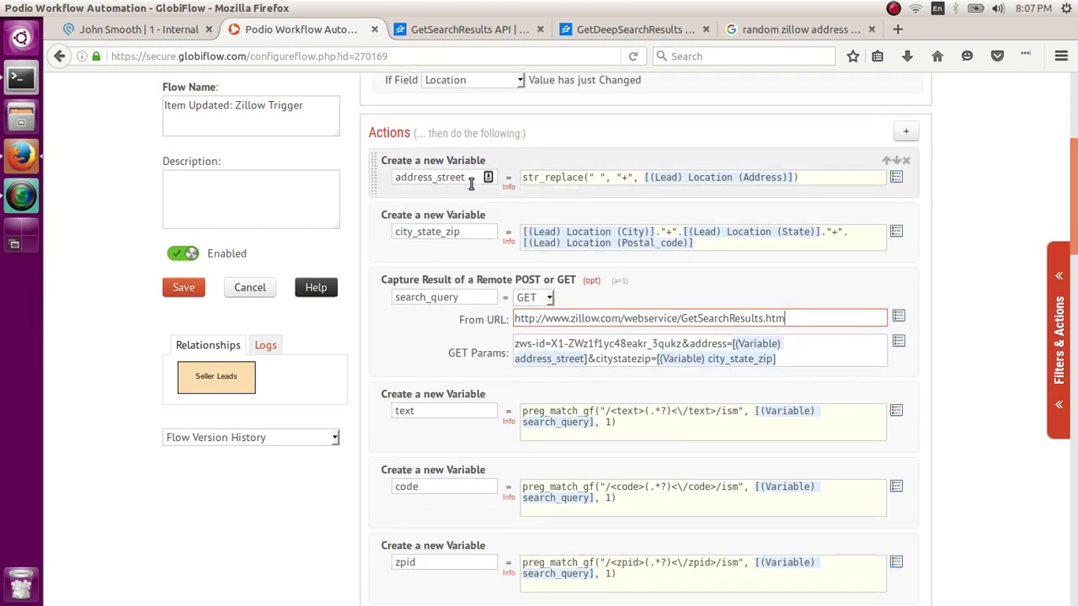
{"action": "left_click_drag", "start_coordinate": [472, 182], "coordinate": [383, 179]}
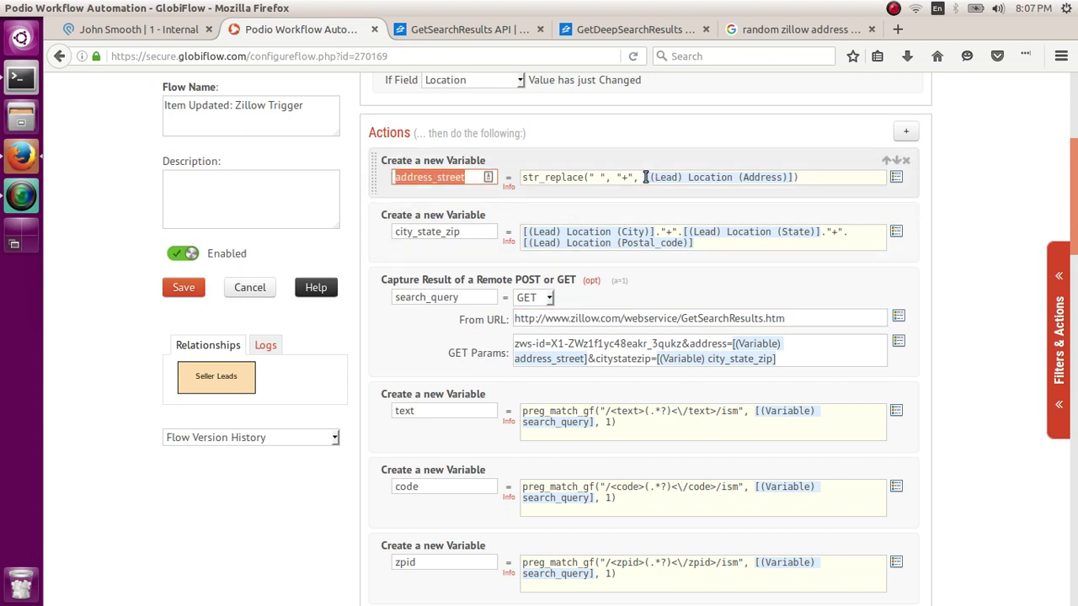
{"action": "left_click_drag", "start_coordinate": [645, 177], "coordinate": [783, 178]}
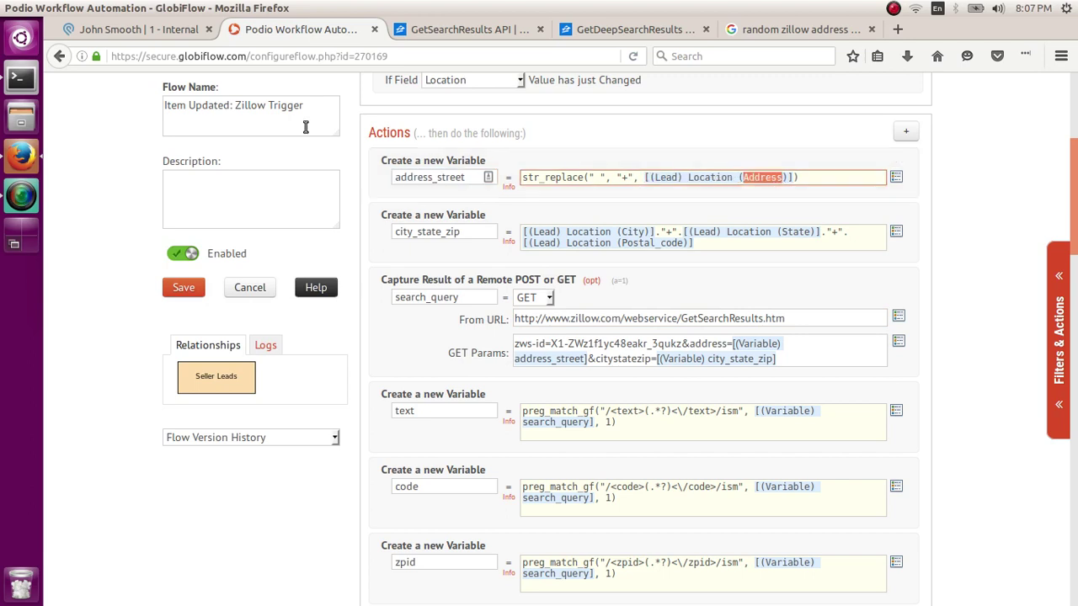
{"action": "left_click", "coordinate": [177, 34]}
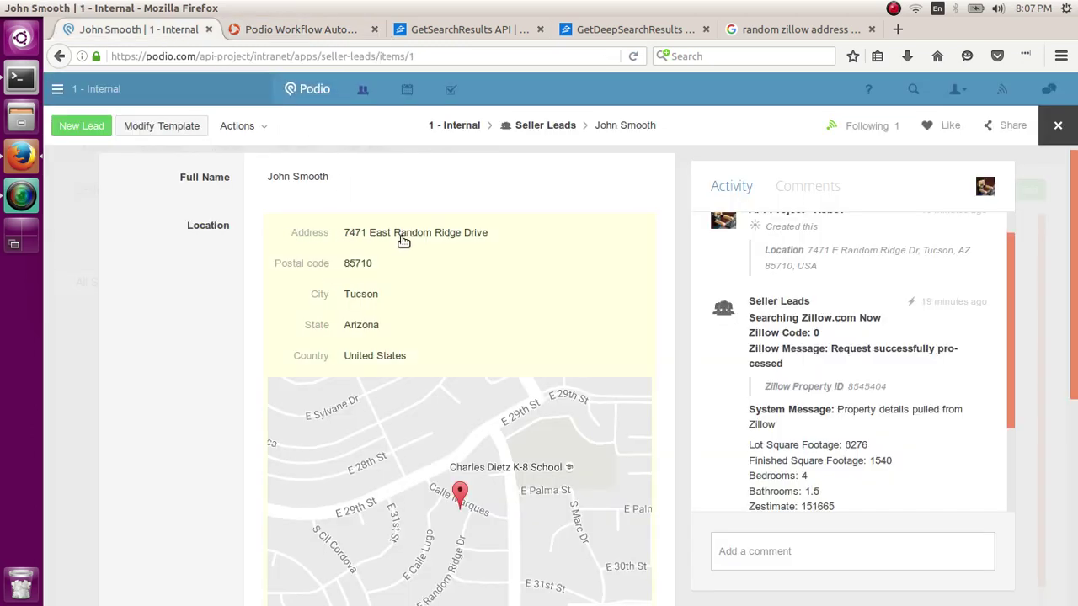
{"action": "left_click", "coordinate": [284, 33]}
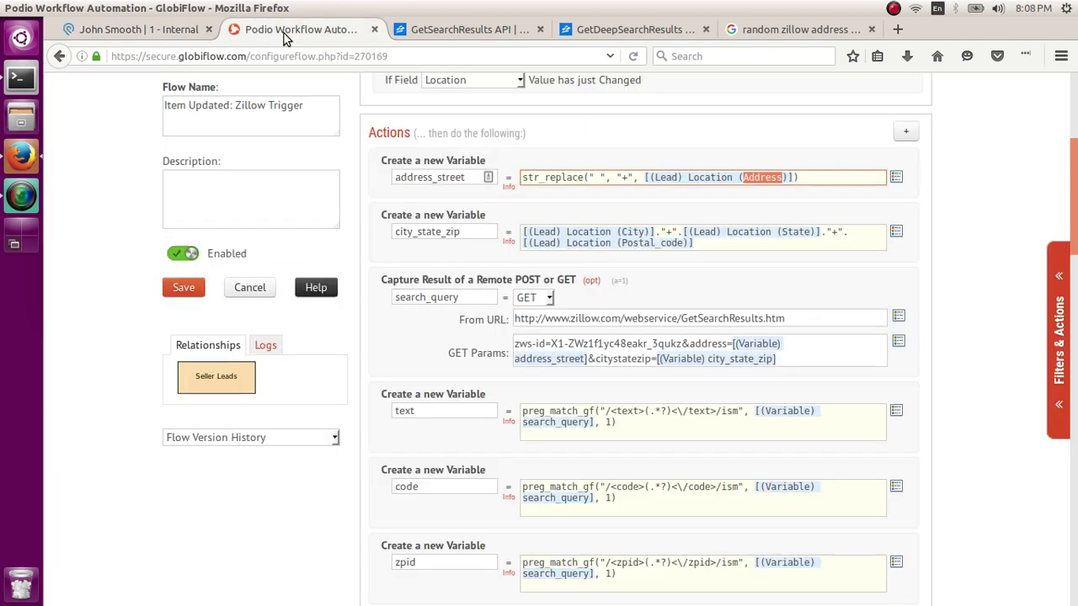
Step: Point out how str_replace swaps spaces for + in address_street, ending on the lead
{"action": "left_click", "coordinate": [469, 179]}
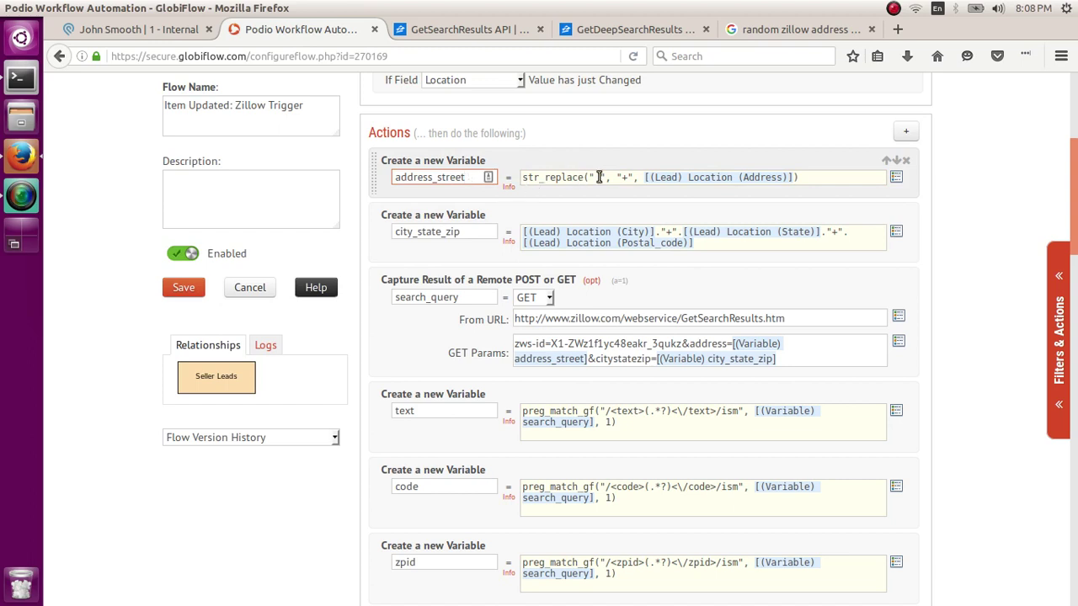
{"action": "left_click_drag", "start_coordinate": [590, 177], "coordinate": [601, 177]}
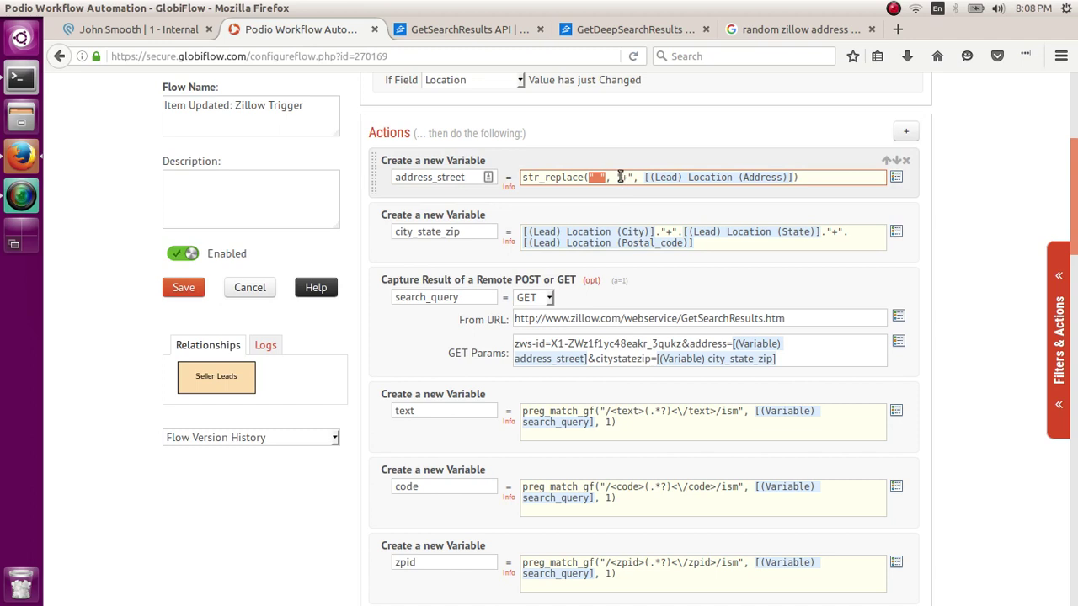
{"action": "left_click_drag", "start_coordinate": [621, 177], "coordinate": [628, 176]}
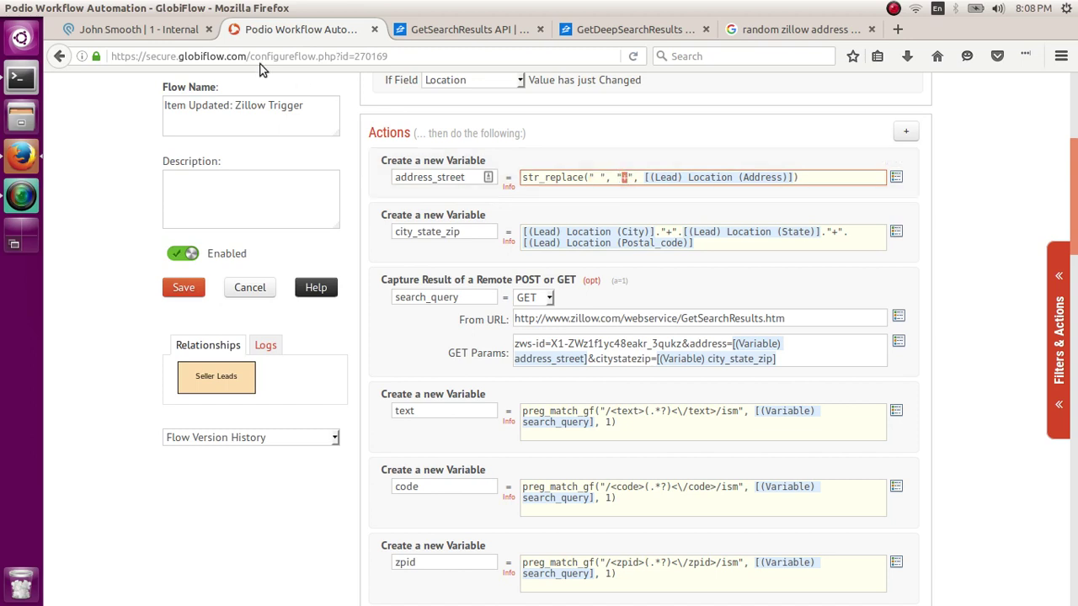
{"action": "left_click", "coordinate": [169, 32]}
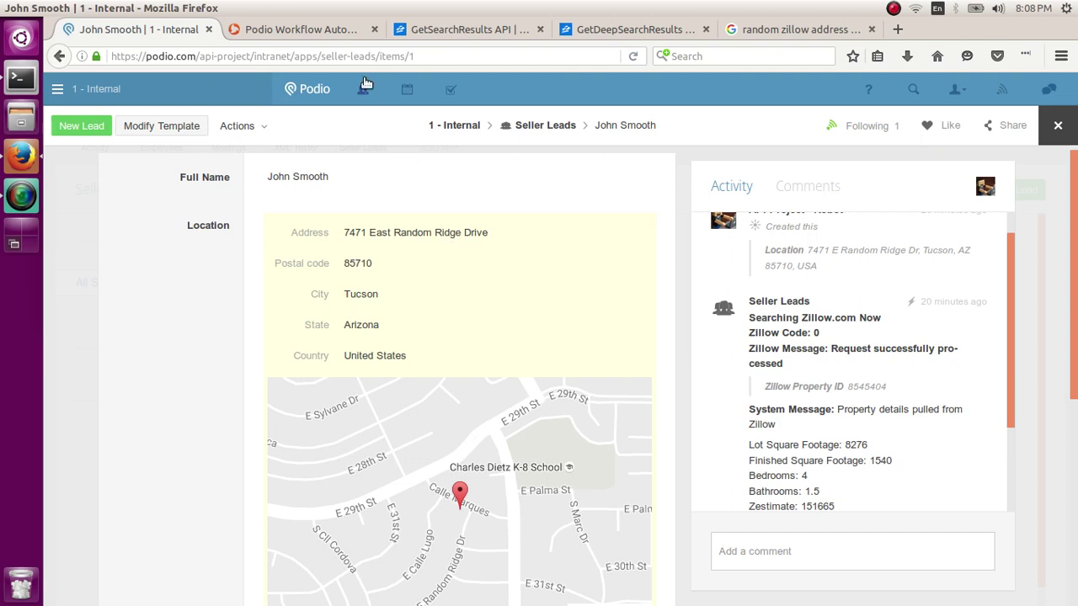
{"action": "left_click", "coordinate": [326, 34]}
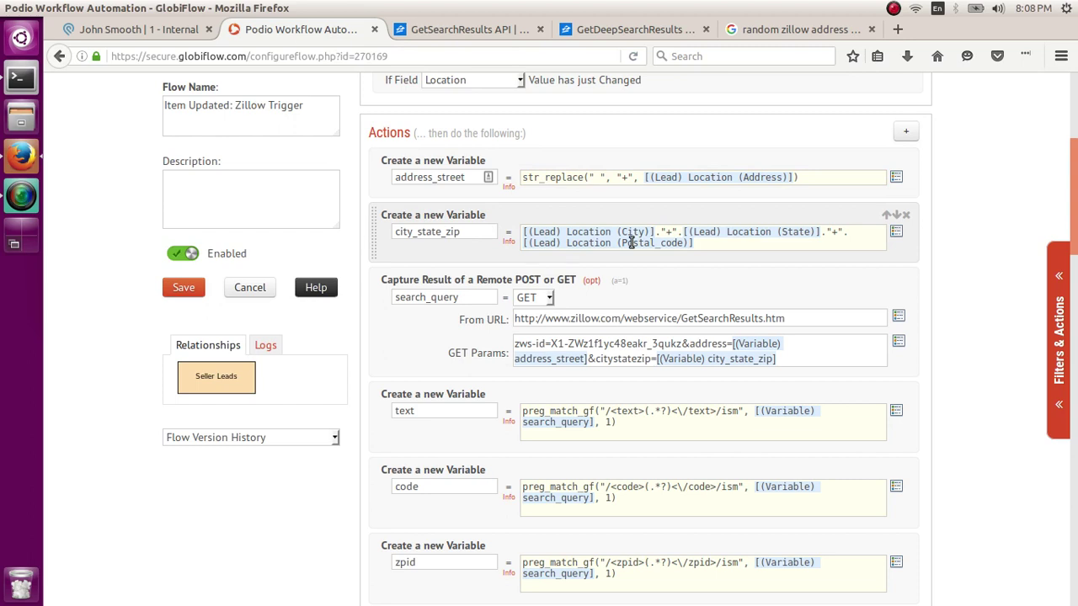
{"action": "left_click", "coordinate": [168, 30]}
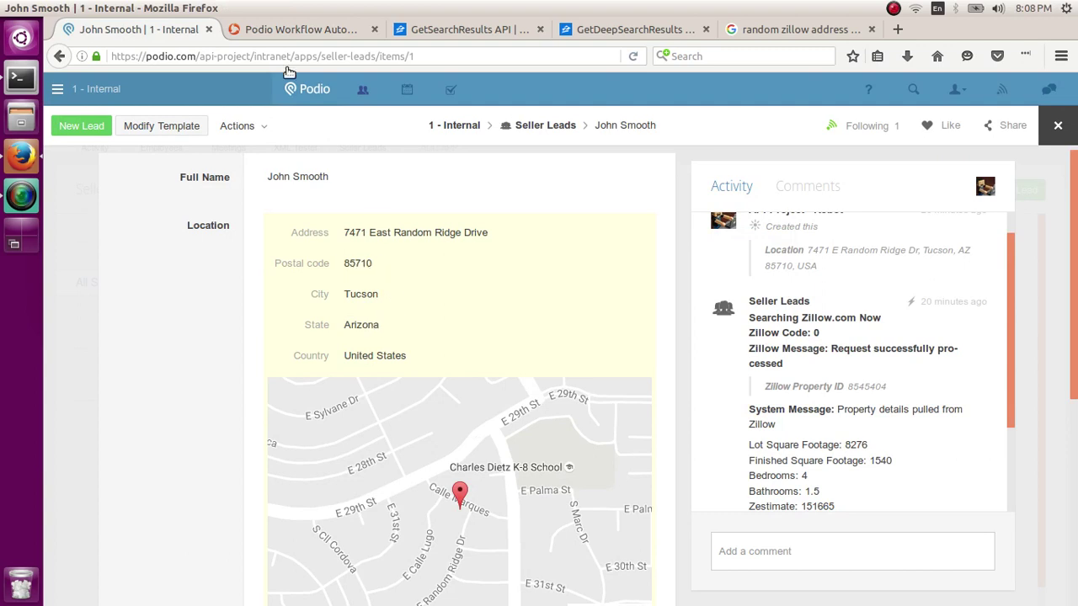
Step: Review the city_state_zip variable in the flow and open the Filters & Actions list
{"action": "left_click", "coordinate": [271, 31]}
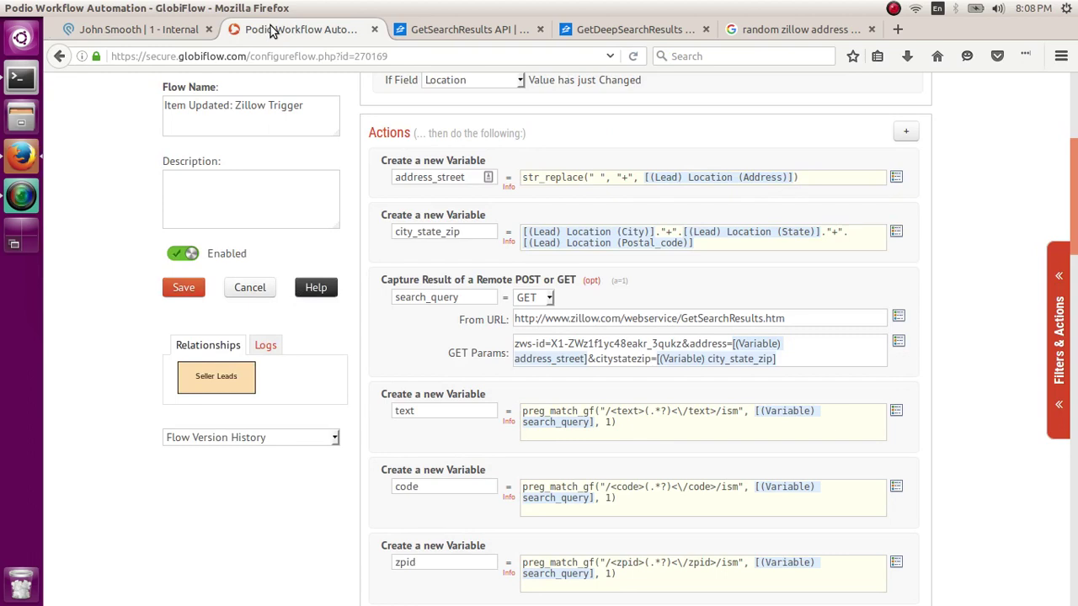
{"action": "left_click_drag", "start_coordinate": [469, 232], "coordinate": [396, 232]}
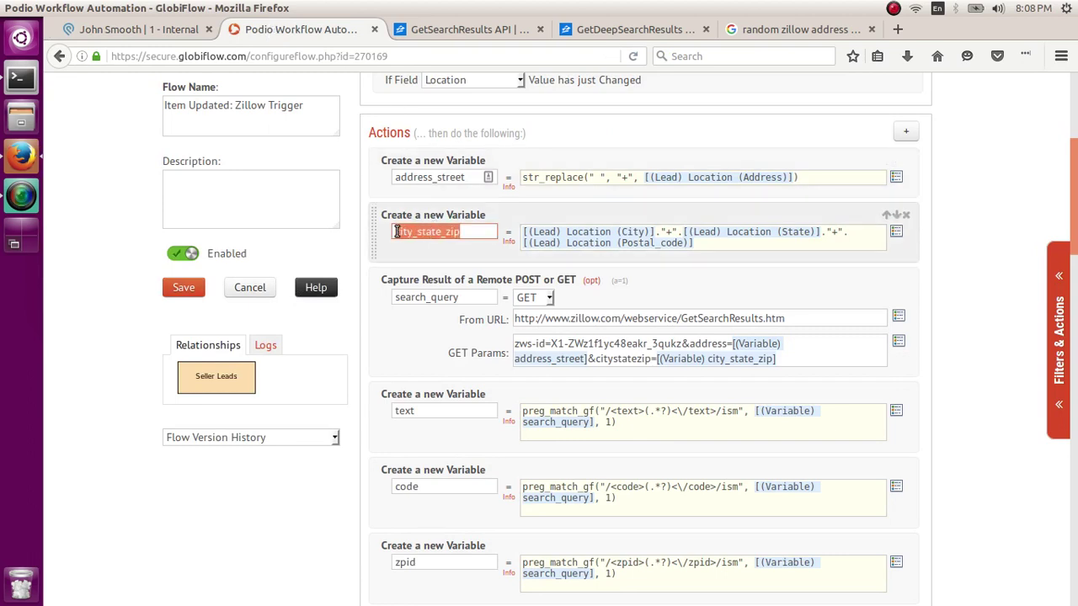
{"action": "left_click", "coordinate": [423, 260]}
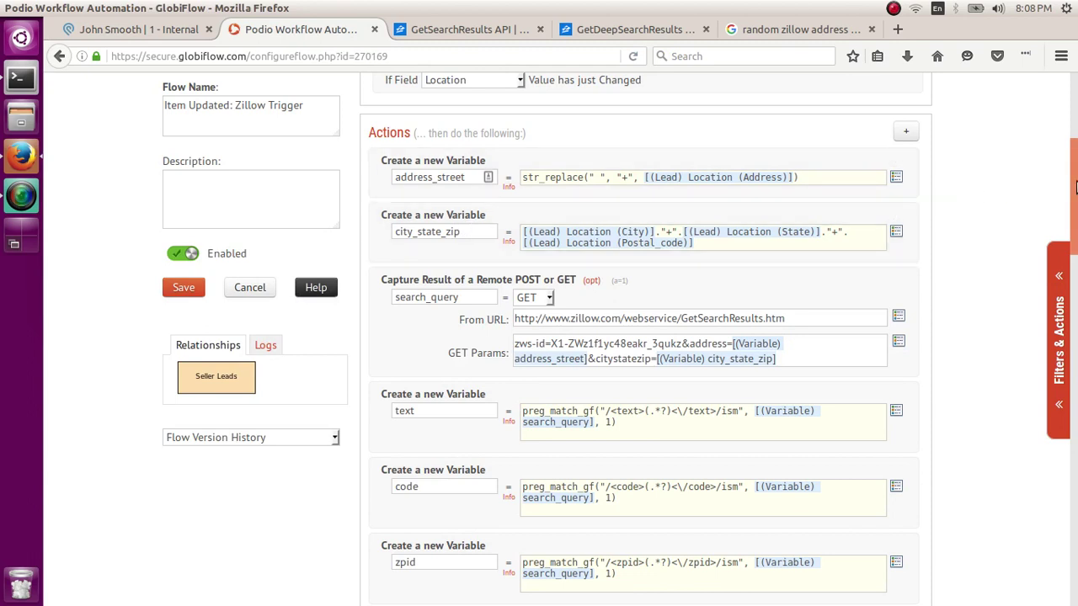
{"action": "scroll", "coordinate": [1074, 187], "scroll_direction": "down", "scroll_amount": 2}
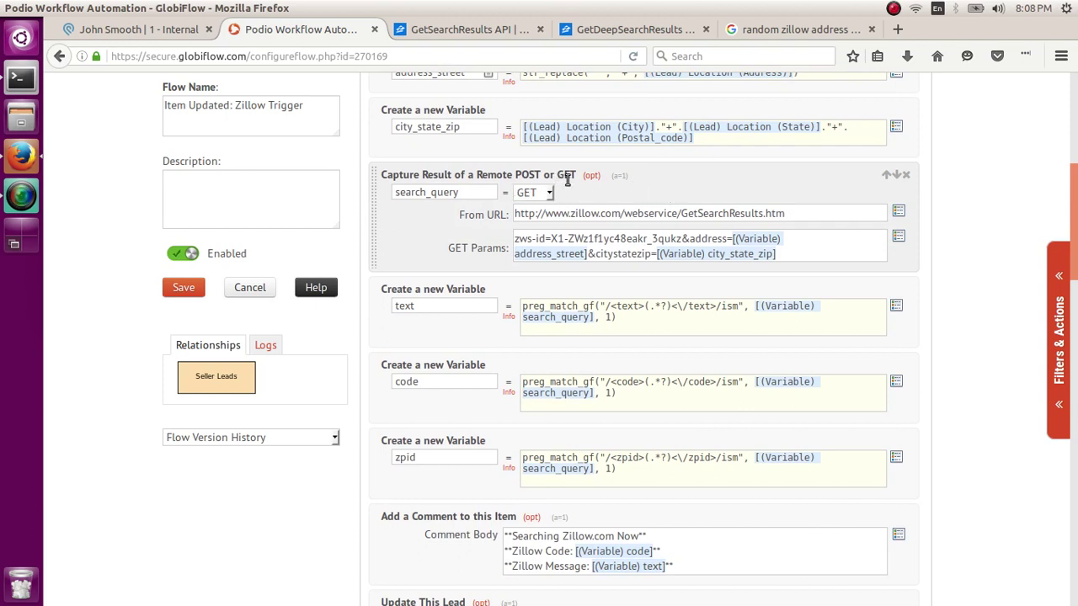
{"action": "left_click", "coordinate": [1058, 323]}
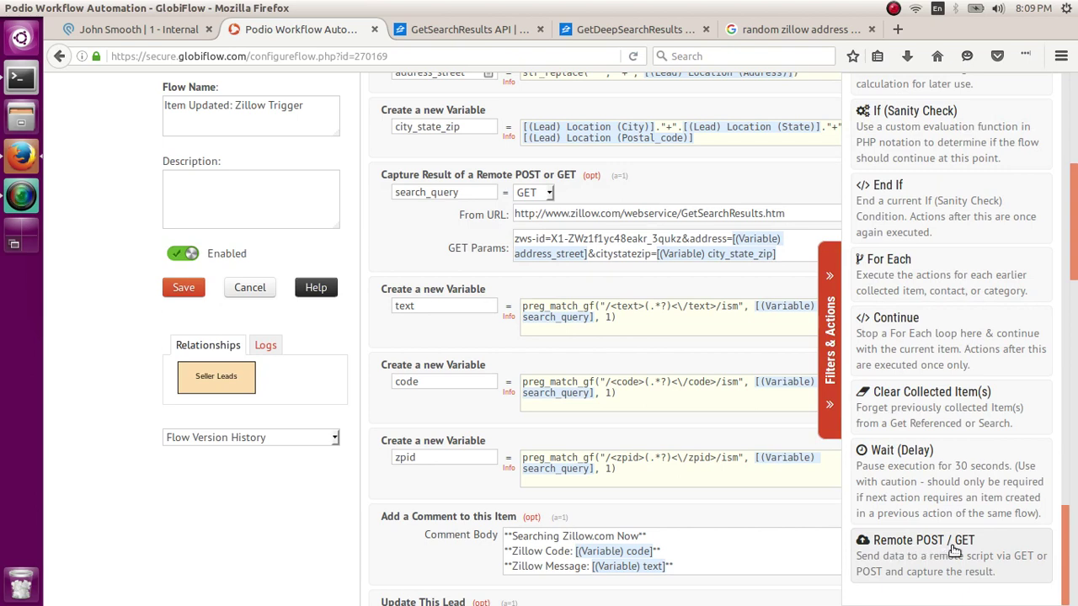
Step: Close the Filters & Actions list and keep GET as the request method
{"action": "left_click", "coordinate": [830, 345]}
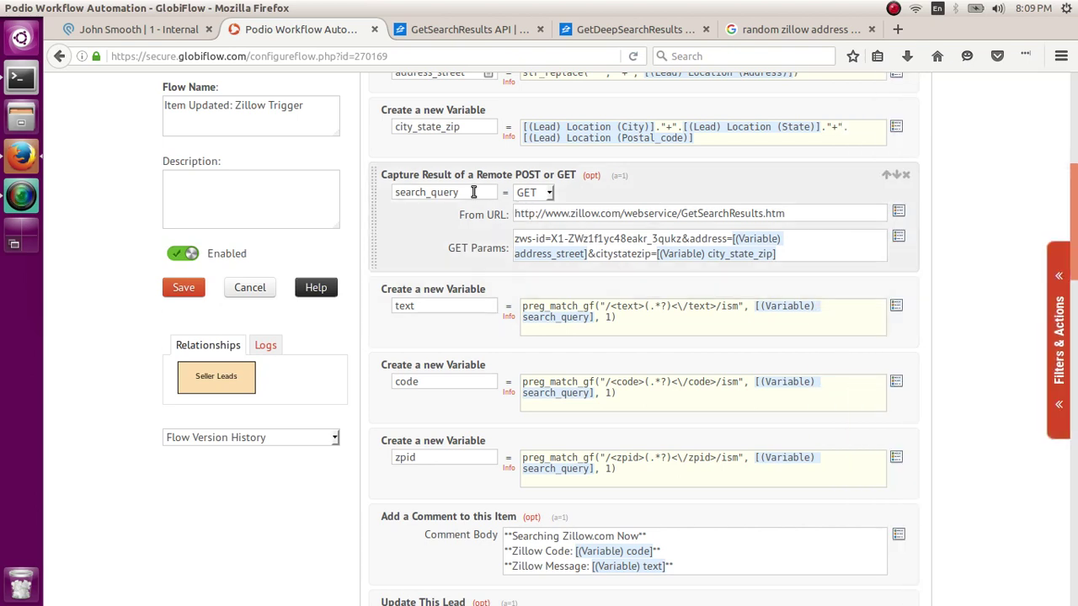
{"action": "left_click", "coordinate": [545, 194]}
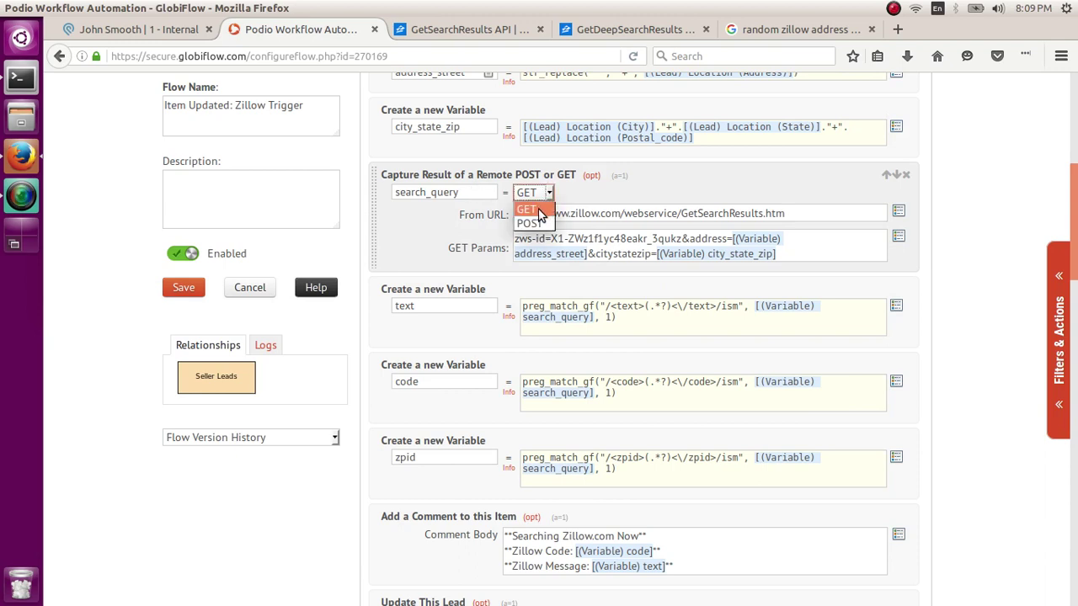
{"action": "left_click", "coordinate": [540, 210]}
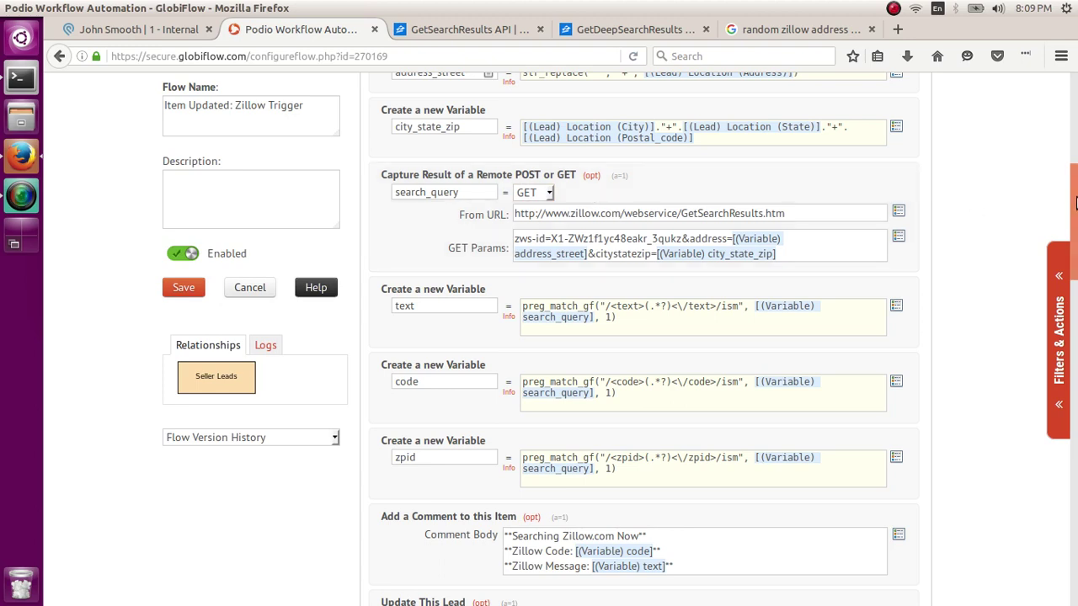
{"action": "scroll", "coordinate": [1076, 214], "scroll_direction": "down", "scroll_amount": 1}
{"action": "scroll", "coordinate": [1076, 214], "scroll_direction": "down", "scroll_amount": 1}
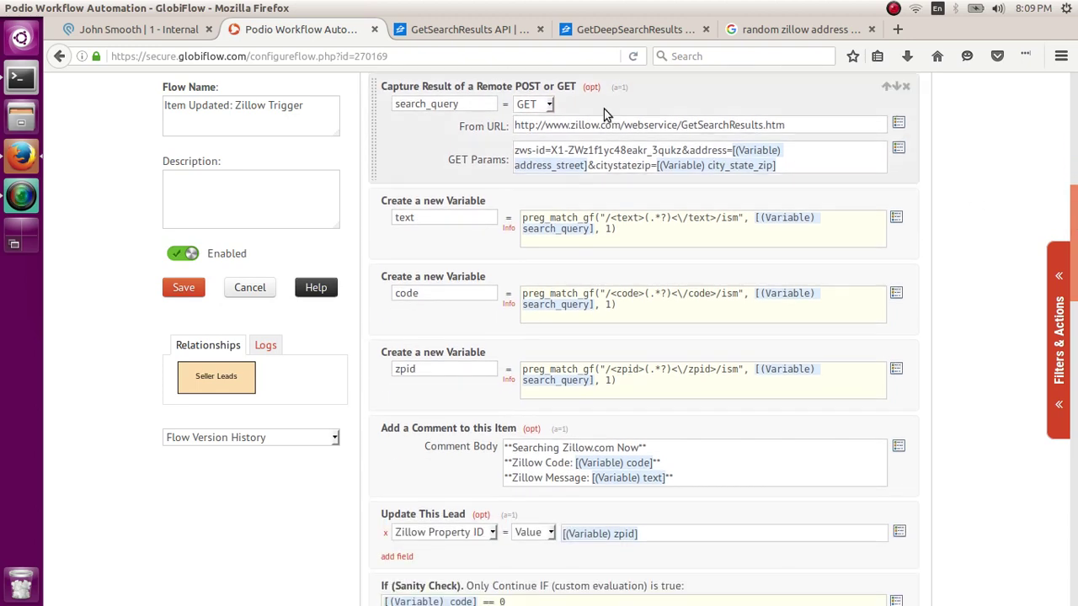
Step: Review the search_query action and its Zillow GetSearchResults request URL
{"action": "left_click_drag", "start_coordinate": [468, 110], "coordinate": [394, 107]}
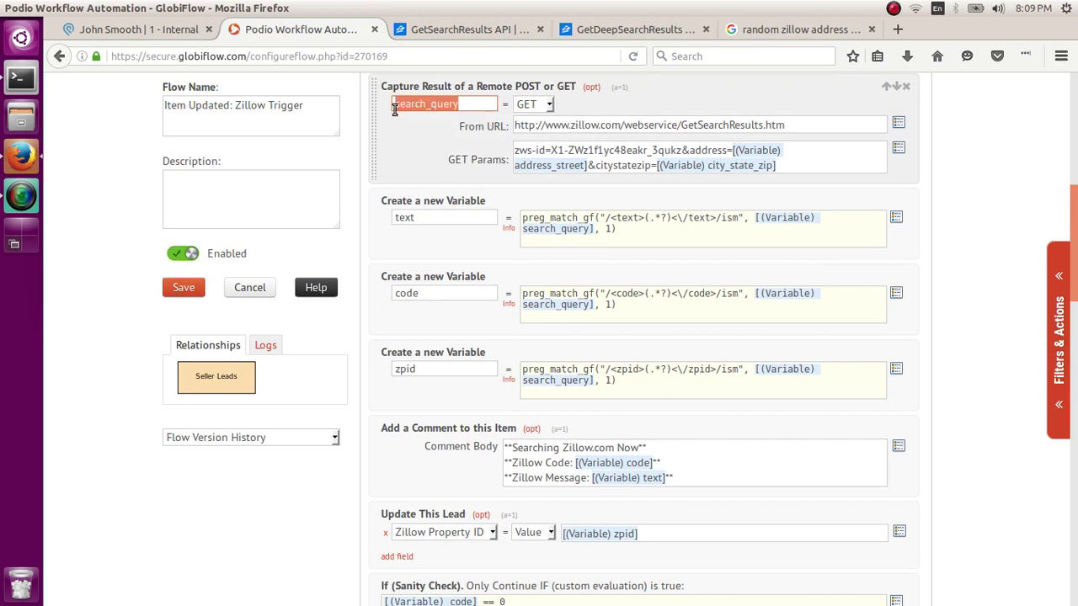
{"action": "left_click", "coordinate": [395, 107]}
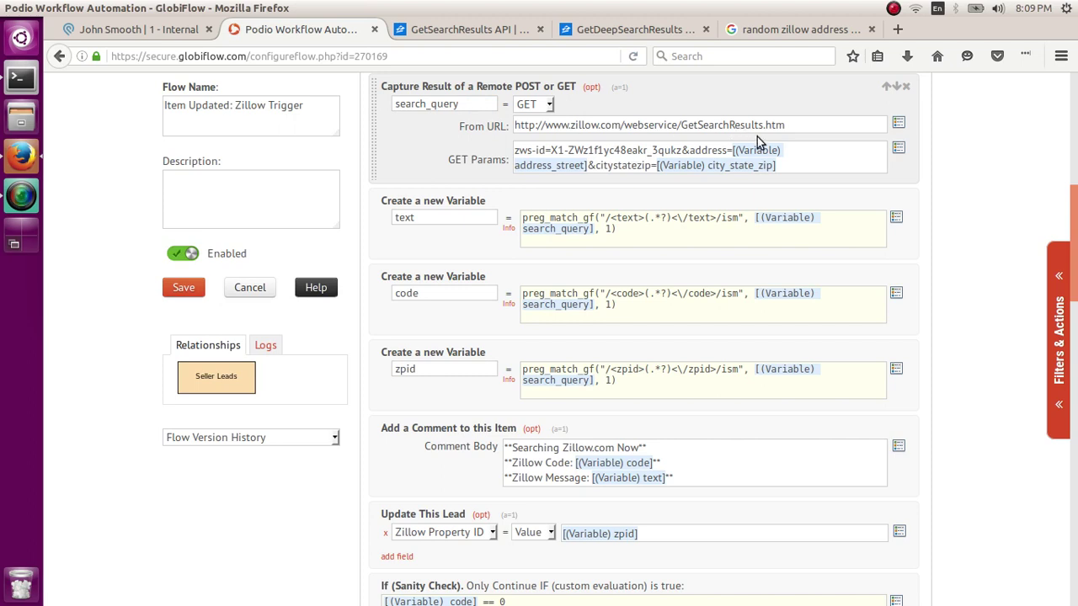
{"action": "left_click_drag", "start_coordinate": [804, 127], "coordinate": [584, 127]}
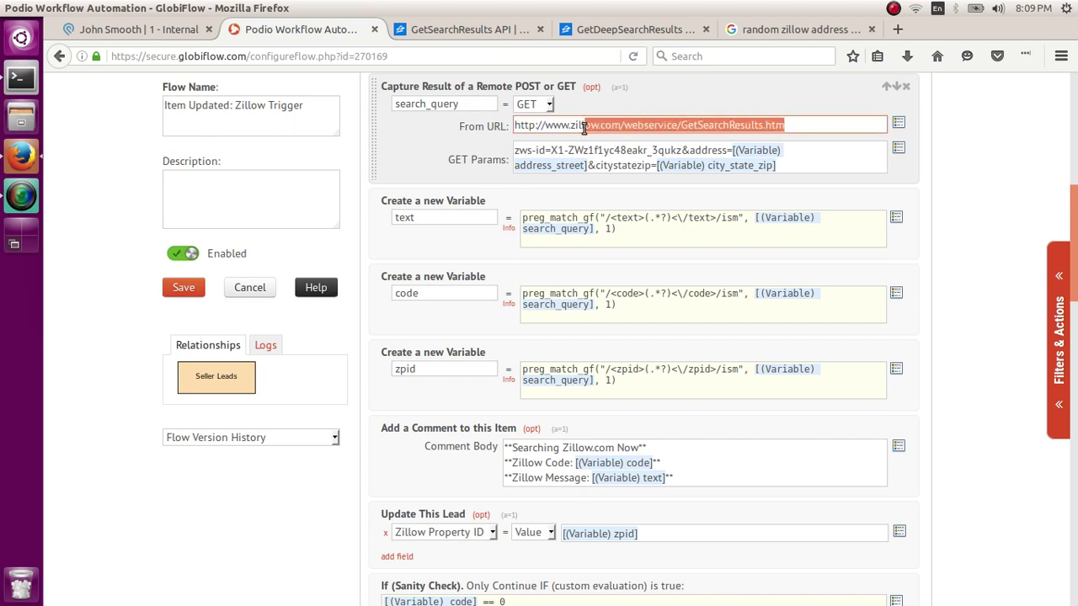
{"action": "key", "text": "shift+Left"}
{"action": "key", "text": "shift+Left"}
{"action": "key", "text": "shift+Left"}
{"action": "key", "text": "shift+Left"}
{"action": "key", "text": "shift+Left"}
{"action": "key", "text": "shift+Left"}
{"action": "key", "text": "shift+Left"}
{"action": "key", "text": "shift+Left"}
{"action": "key", "text": "shift+Left"}
{"action": "key", "text": "shift+Left"}
{"action": "key", "text": "shift+Left"}
{"action": "key", "text": "shift+Left"}
{"action": "key", "text": "shift+Left"}
{"action": "key", "text": "shift+Left"}
{"action": "key", "text": "shift+Left"}
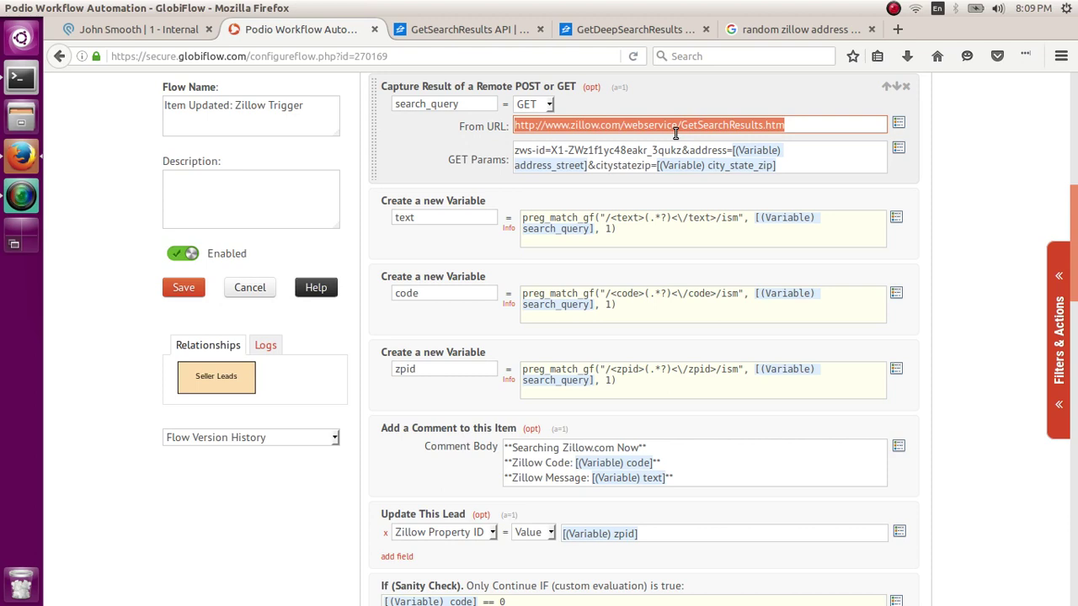
{"action": "left_click", "coordinate": [907, 171]}
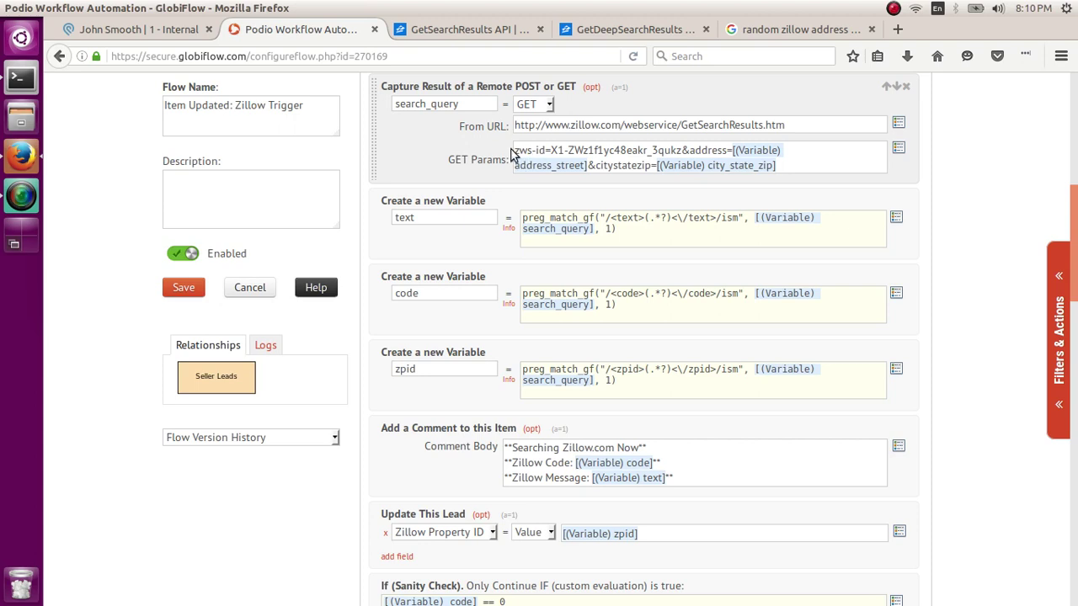
Step: Walk through the GET parameters: zws-id with the API key, the & separator and address=
{"action": "left_click_drag", "start_coordinate": [516, 150], "coordinate": [546, 150]}
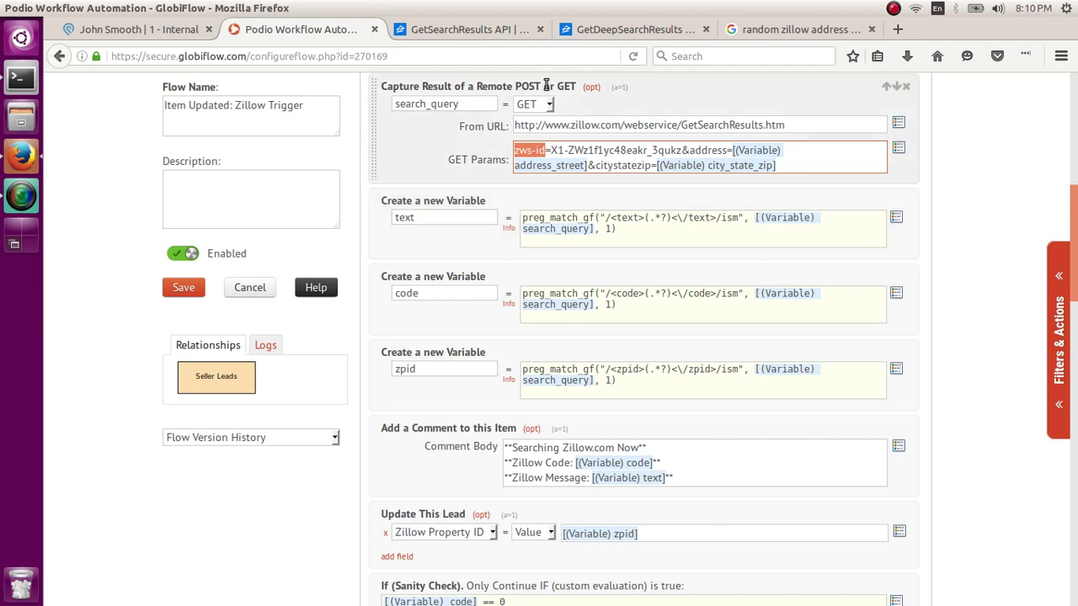
{"action": "left_click_drag", "start_coordinate": [552, 150], "coordinate": [681, 150]}
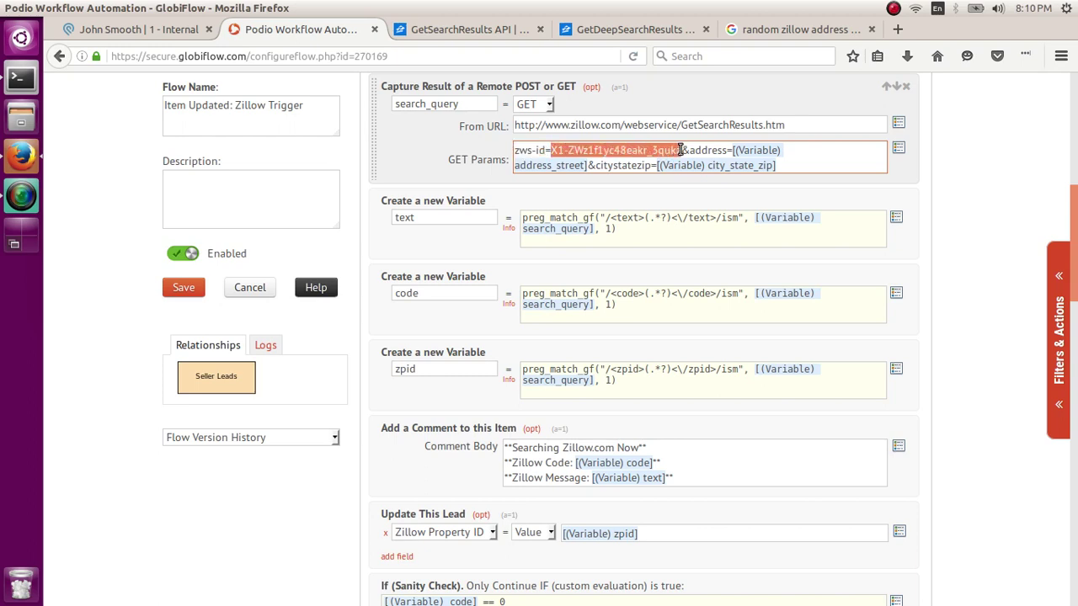
{"action": "left_click", "coordinate": [904, 177]}
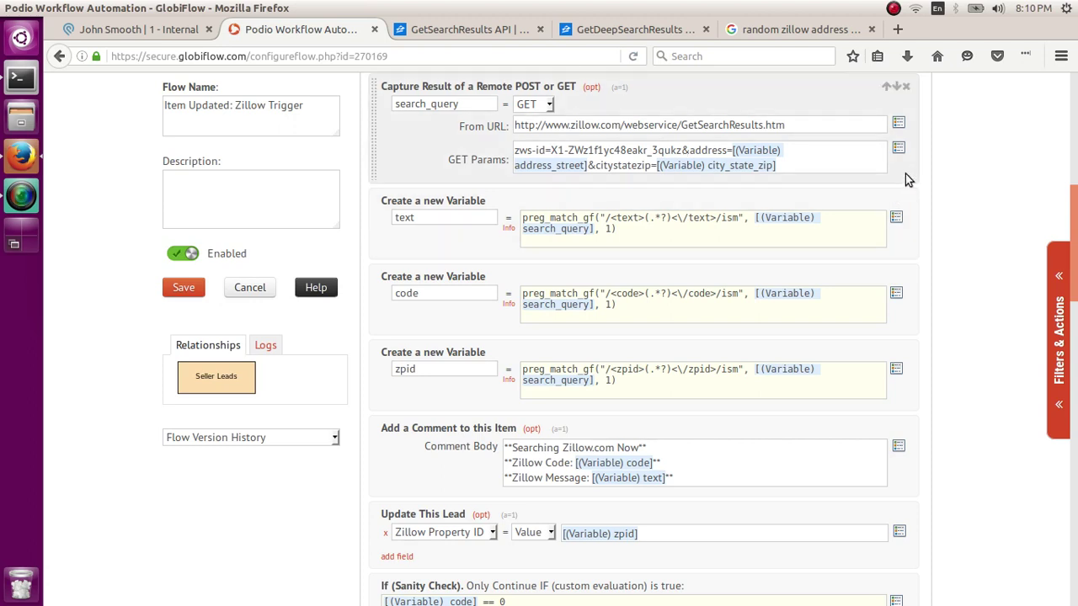
{"action": "double_click", "coordinate": [682, 149]}
{"action": "left_click", "coordinate": [689, 148]}
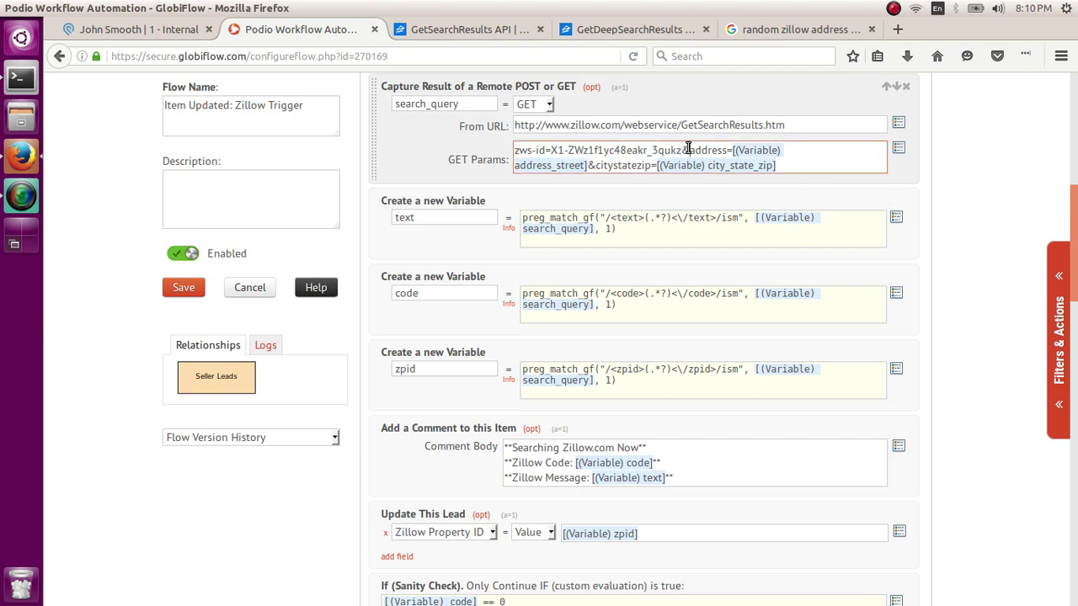
{"action": "key", "text": "shift+Left"}
{"action": "key", "text": "Right"}
{"action": "key", "text": "shift+Right"}
{"action": "key", "text": "shift+Right"}
{"action": "key", "text": "shift+Right"}
{"action": "key", "text": "shift+Right"}
{"action": "key", "text": "shift+Right"}
{"action": "key", "text": "shift+Right"}
{"action": "key", "text": "shift+Right"}
{"action": "key", "text": "shift+Right"}
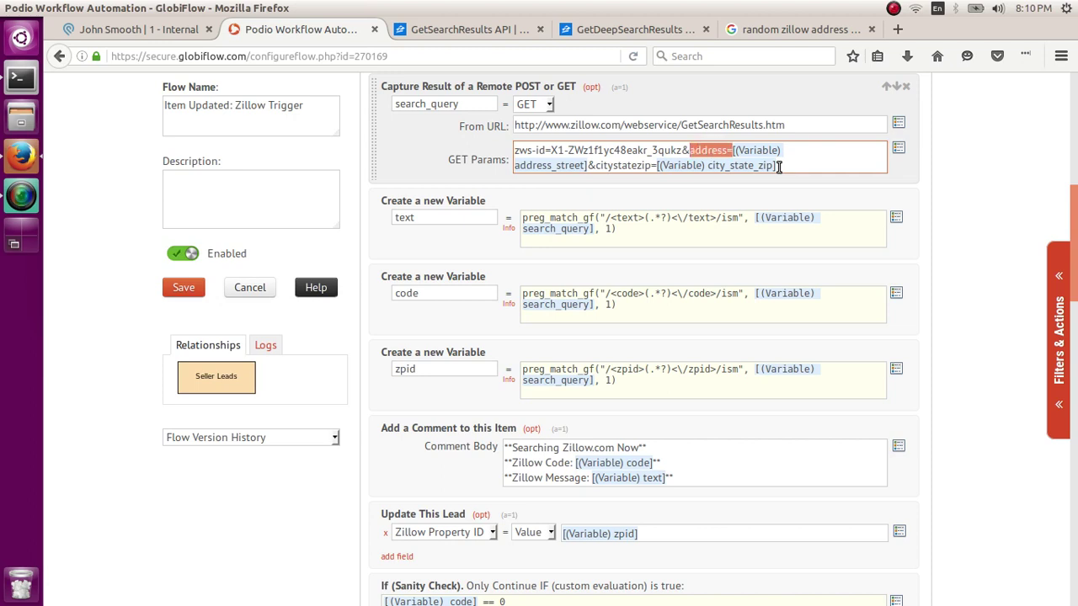
{"action": "key", "text": "Right"}
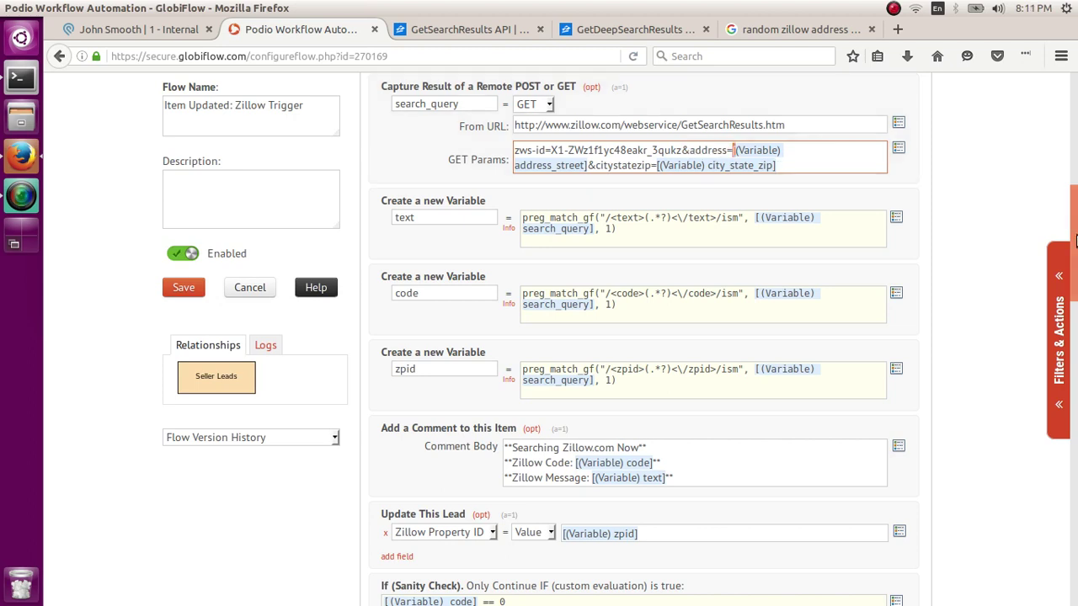
{"action": "scroll", "coordinate": [416, 190], "scroll_direction": "up", "scroll_amount": 3}
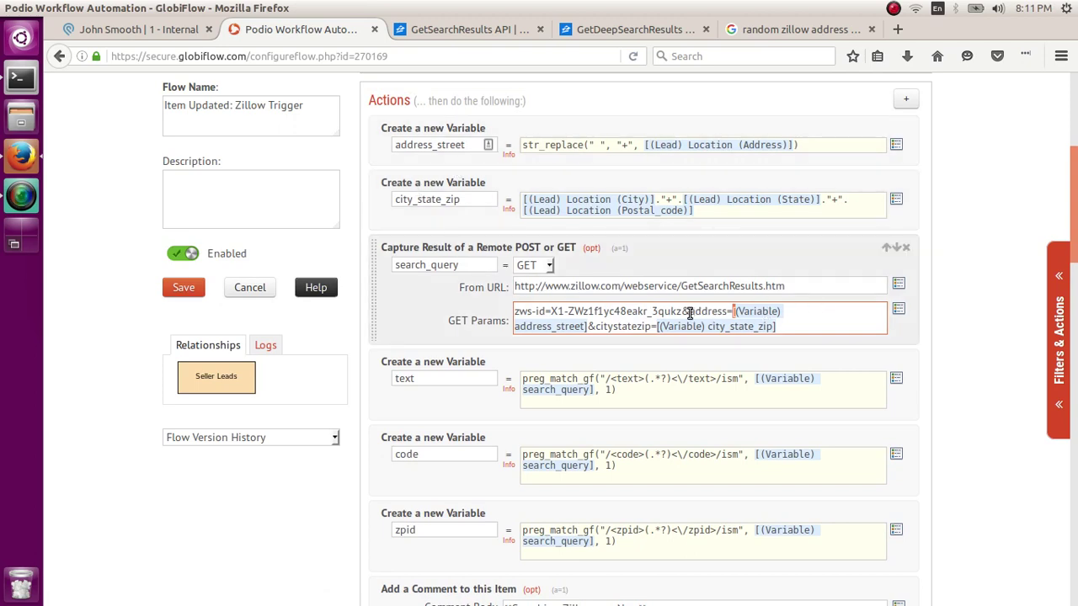
{"action": "left_click_drag", "start_coordinate": [689, 312], "coordinate": [727, 313]}
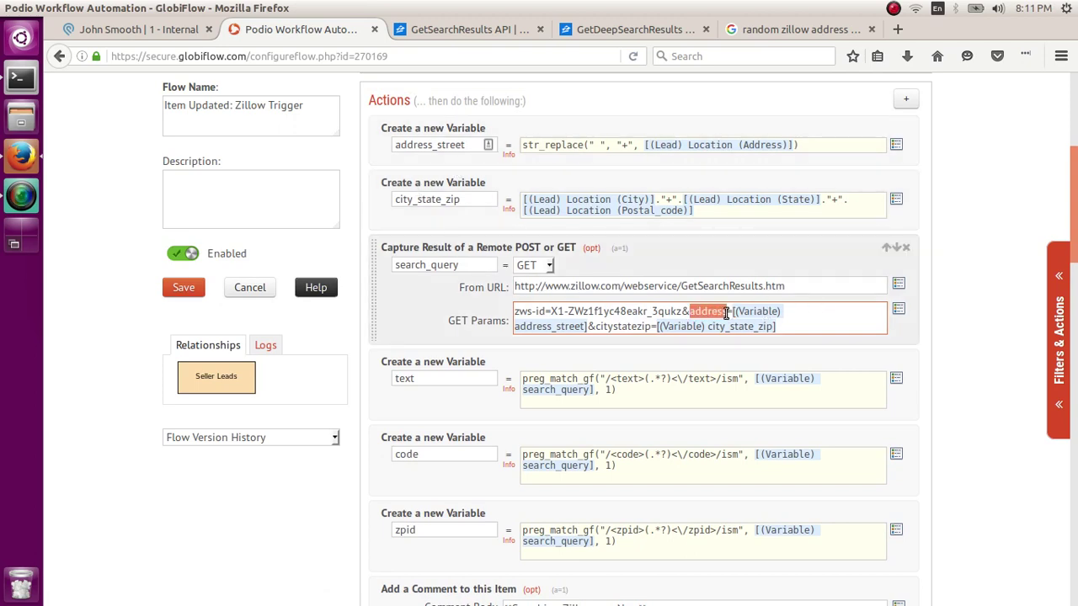
{"action": "left_click", "coordinate": [806, 354]}
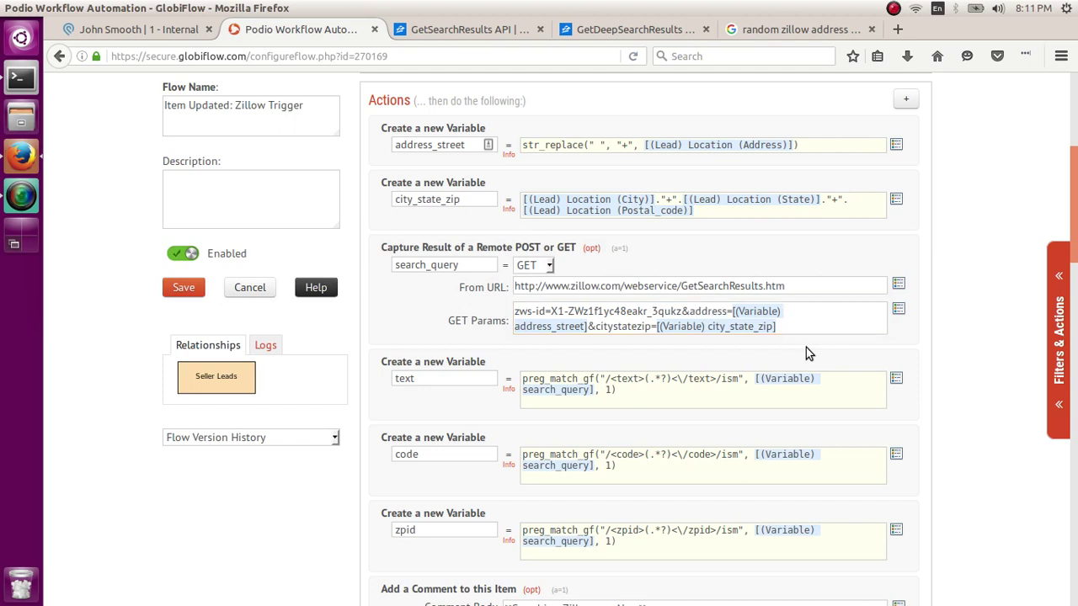
{"action": "left_click", "coordinate": [590, 327]}
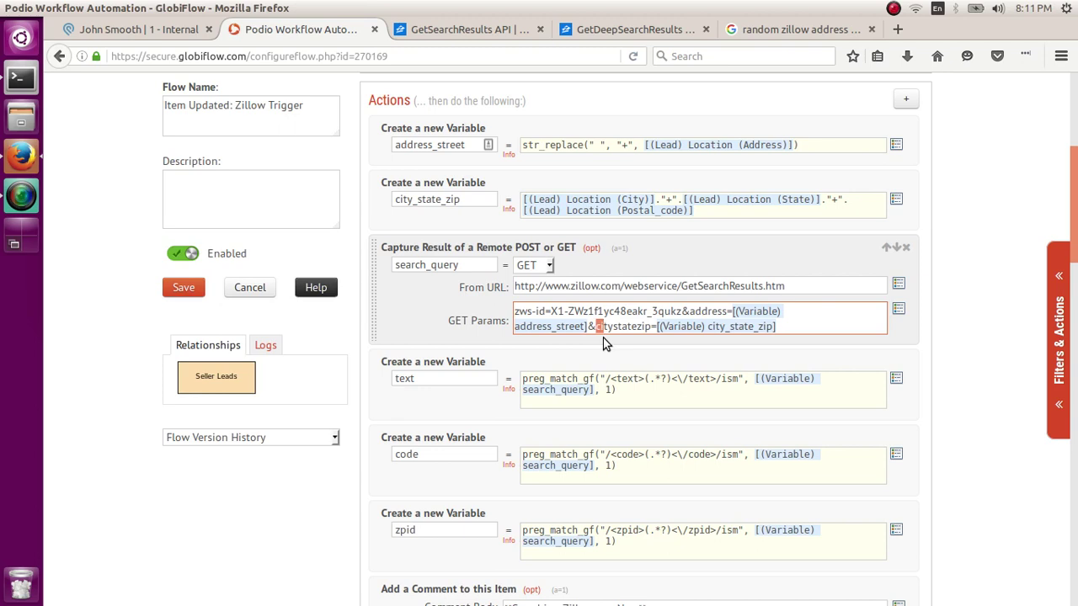
{"action": "key", "text": "shift+Right"}
{"action": "key", "text": "shift+Right"}
{"action": "key", "text": "shift+Right"}
{"action": "key", "text": "shift+Right"}
{"action": "key", "text": "shift+Right"}
{"action": "key", "text": "Right"}
{"action": "key", "text": "Right"}
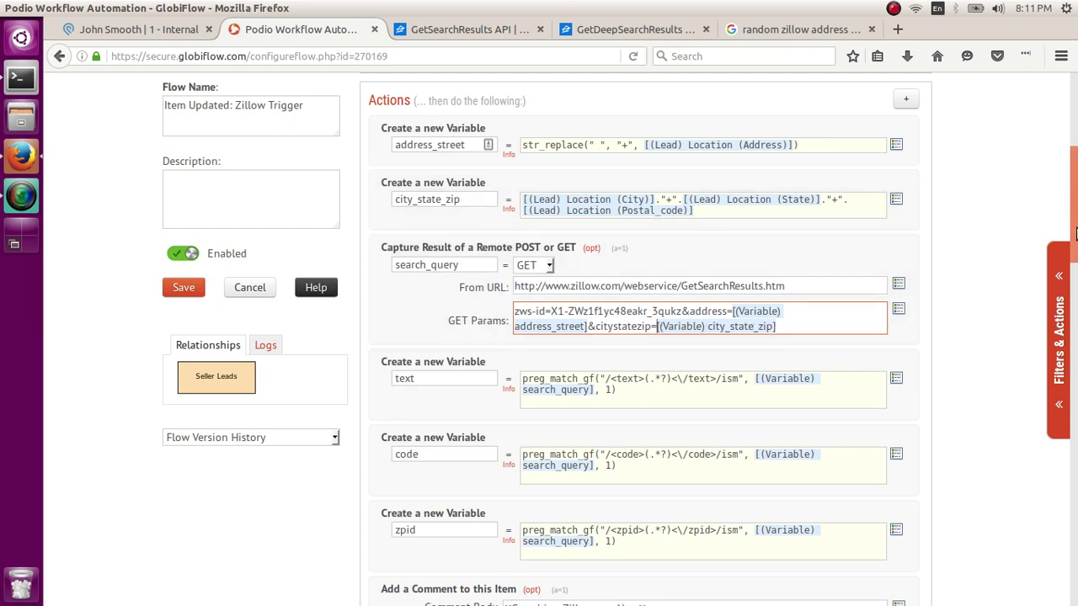
{"action": "scroll", "coordinate": [1076, 236], "scroll_direction": "down", "scroll_amount": 1}
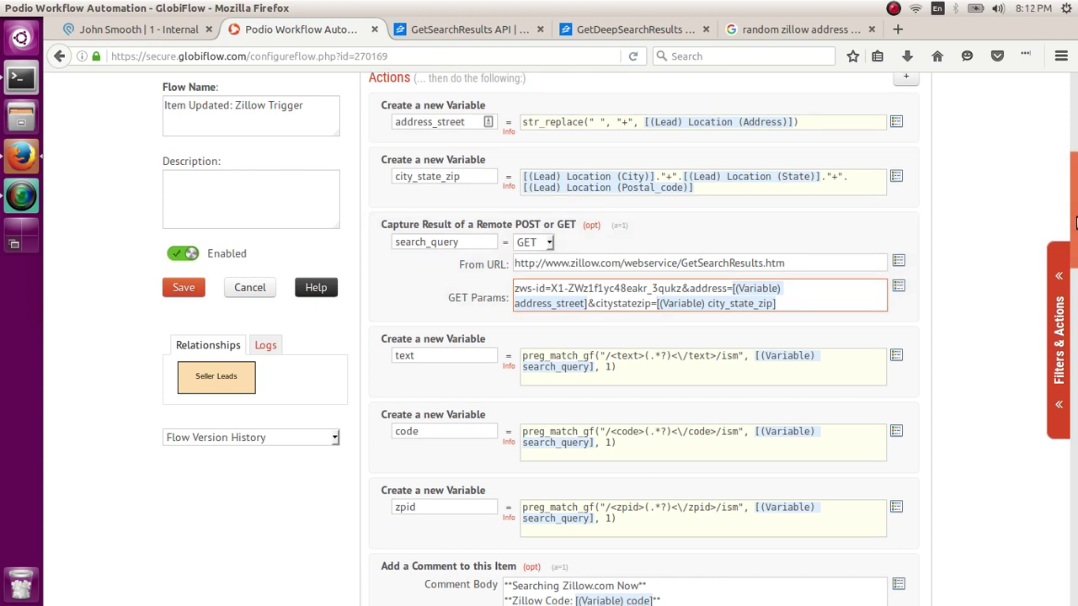
{"action": "scroll", "coordinate": [1075, 241], "scroll_direction": "down", "scroll_amount": 2}
{"action": "scroll", "coordinate": [1075, 240], "scroll_direction": "down", "scroll_amount": 1}
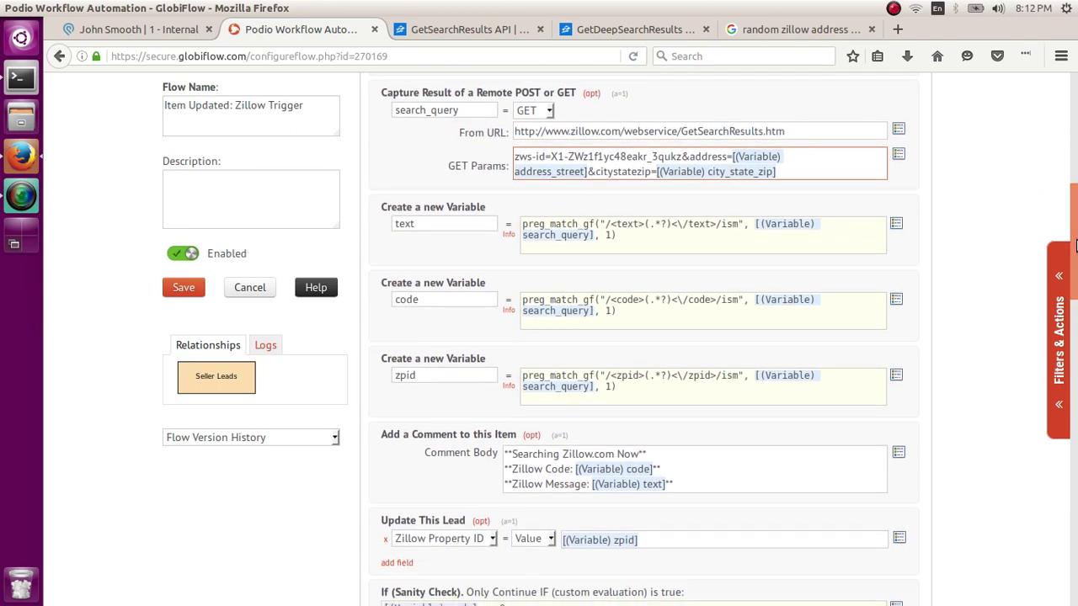
{"action": "left_click", "coordinate": [160, 30]}
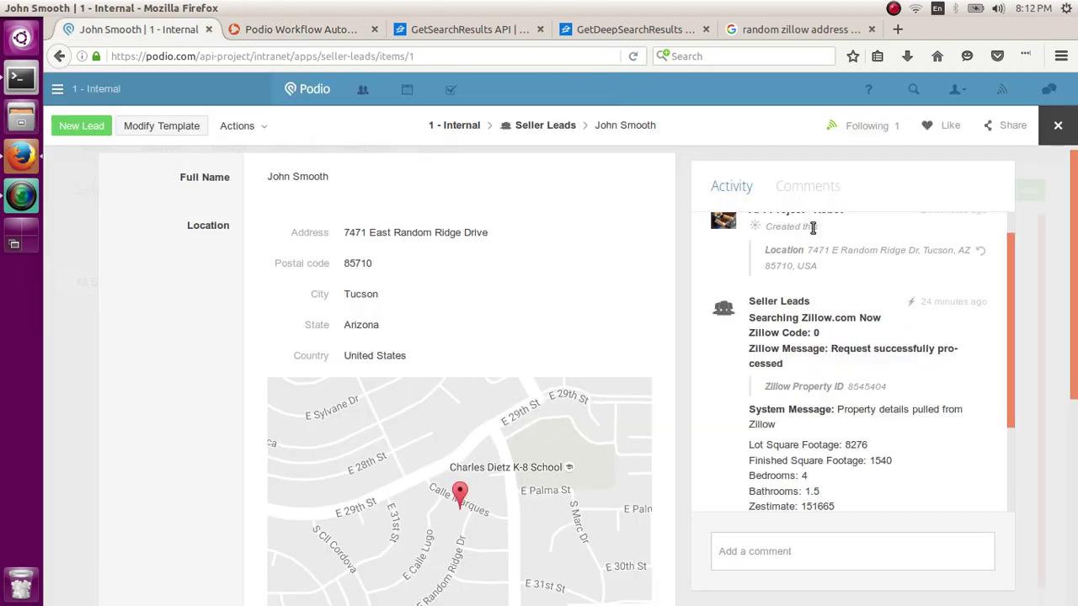
{"action": "double_click", "coordinate": [815, 332]}
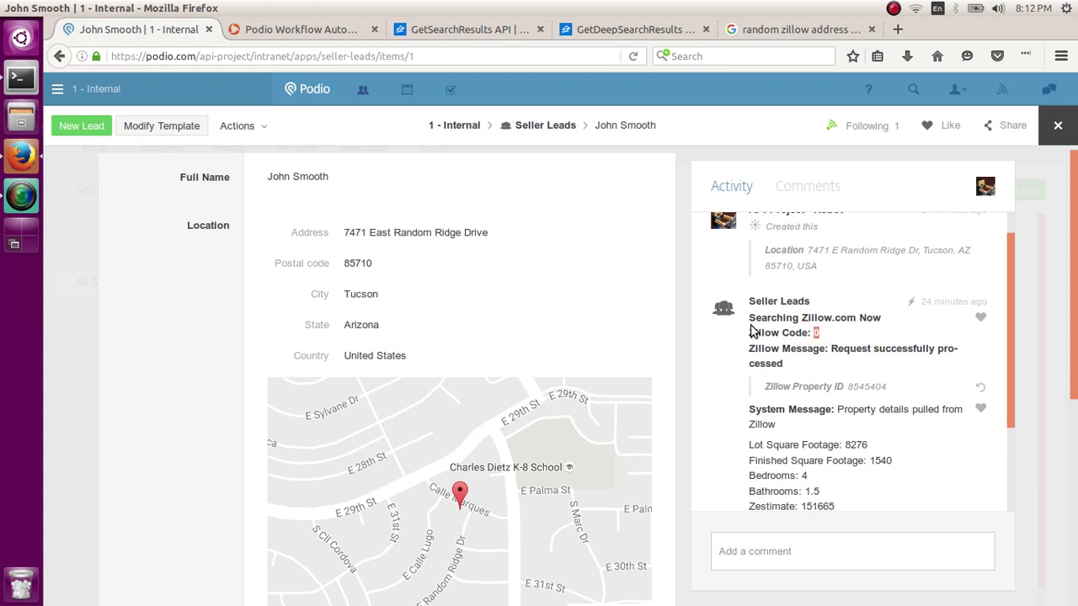
{"action": "left_click_drag", "start_coordinate": [748, 333], "coordinate": [817, 372]}
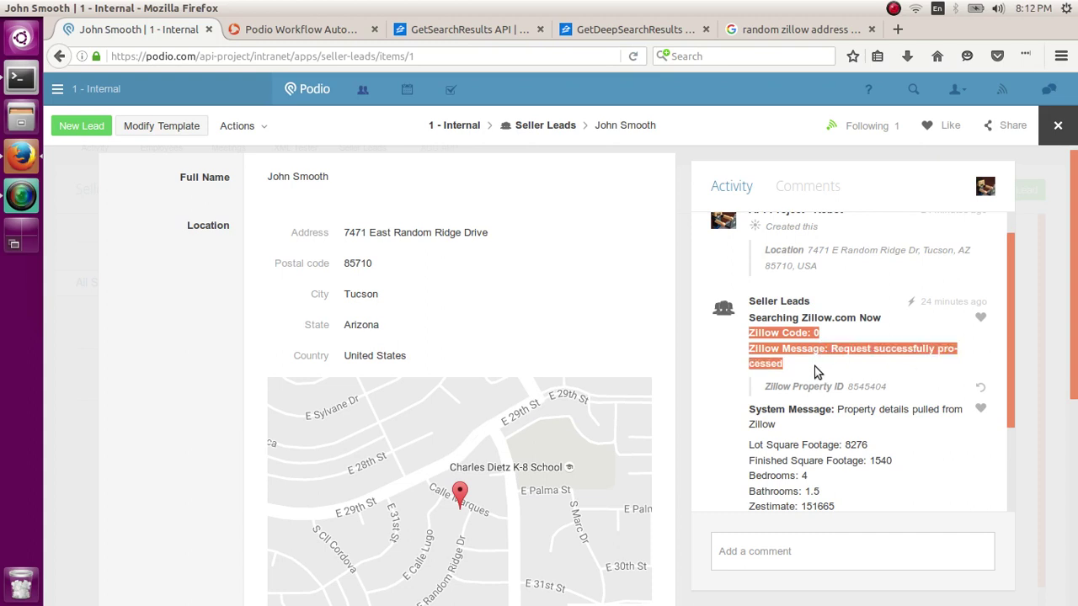
{"action": "left_click", "coordinate": [816, 372]}
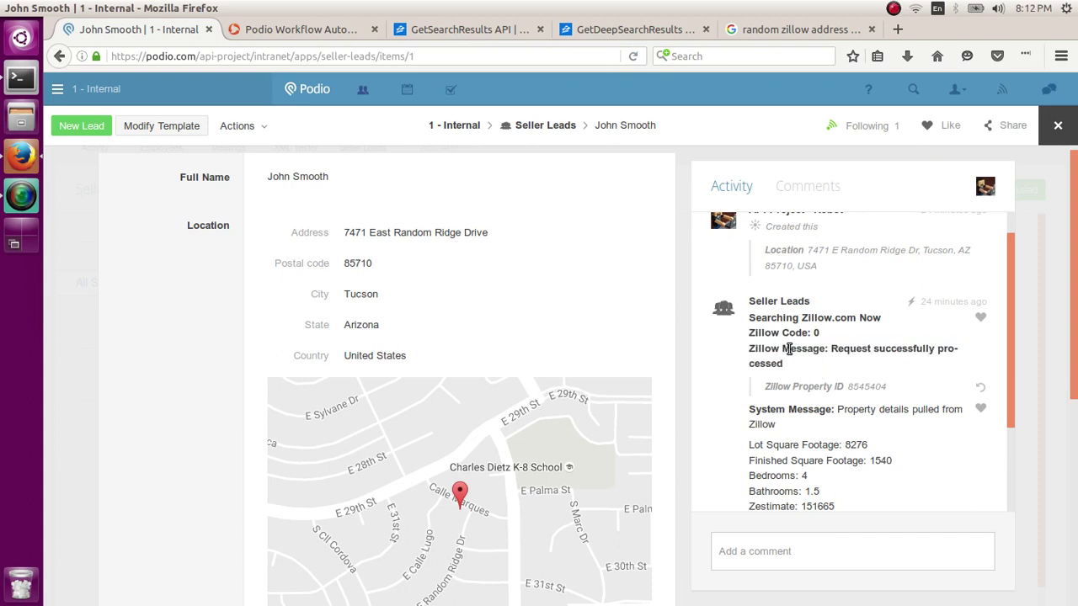
{"action": "left_click_drag", "start_coordinate": [832, 349], "coordinate": [849, 365]}
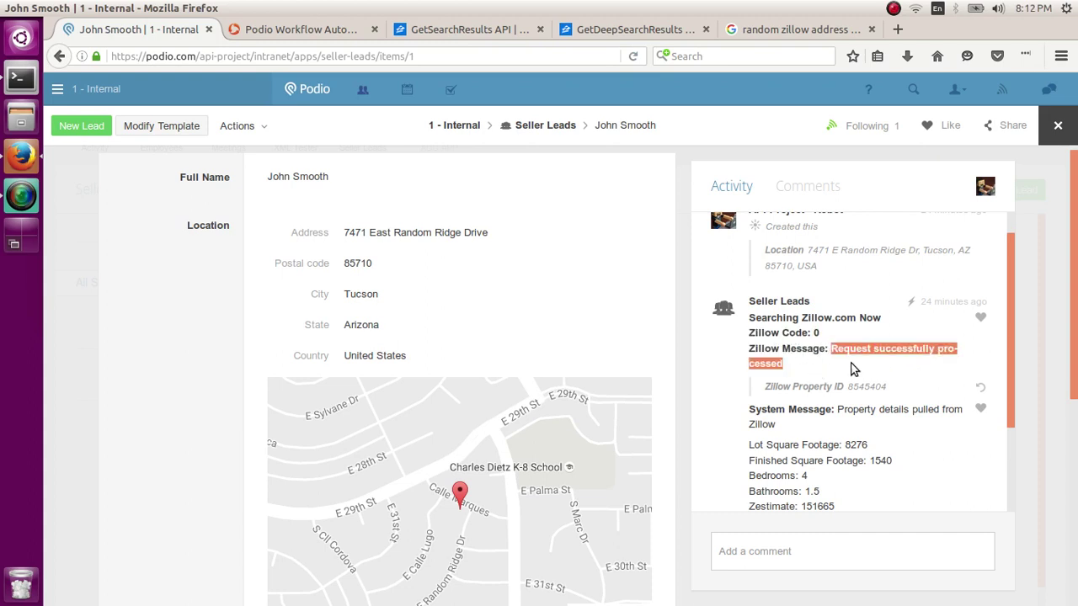
{"action": "left_click", "coordinate": [286, 31]}
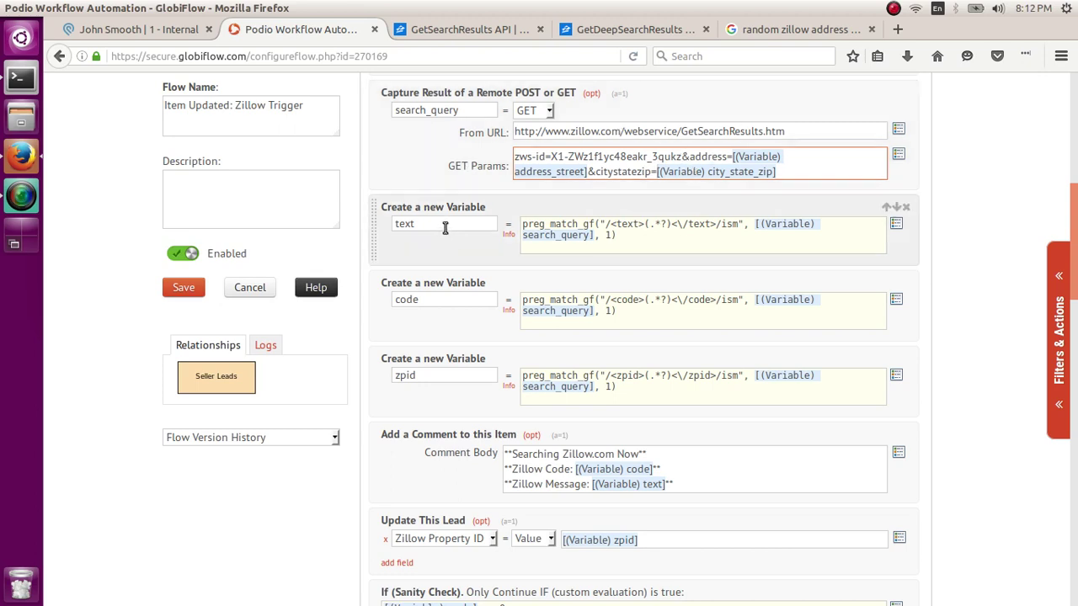
{"action": "key", "text": "Tab"}
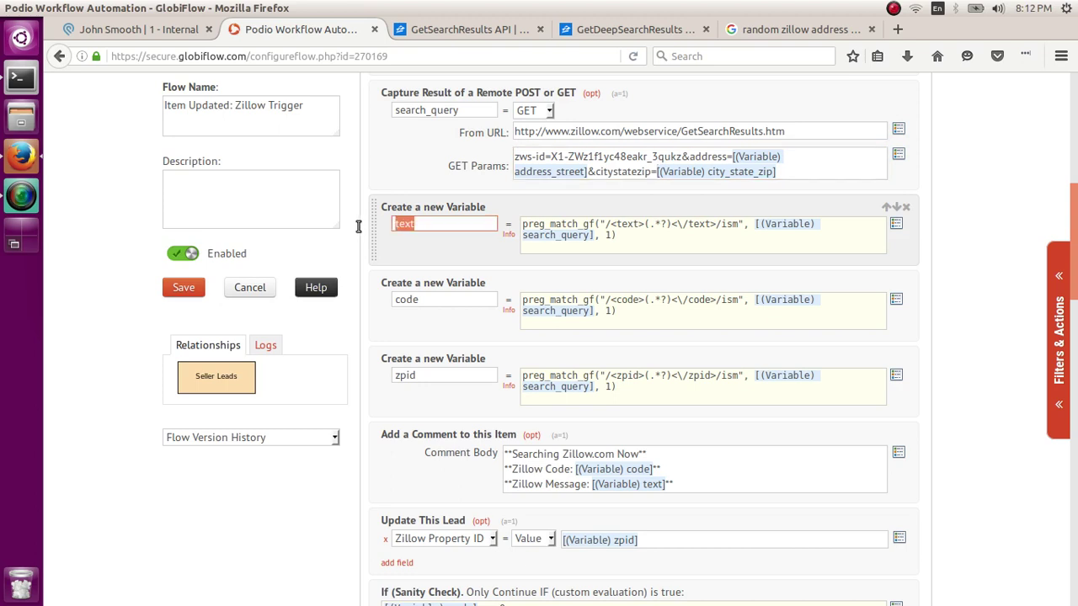
{"action": "left_click", "coordinate": [409, 255]}
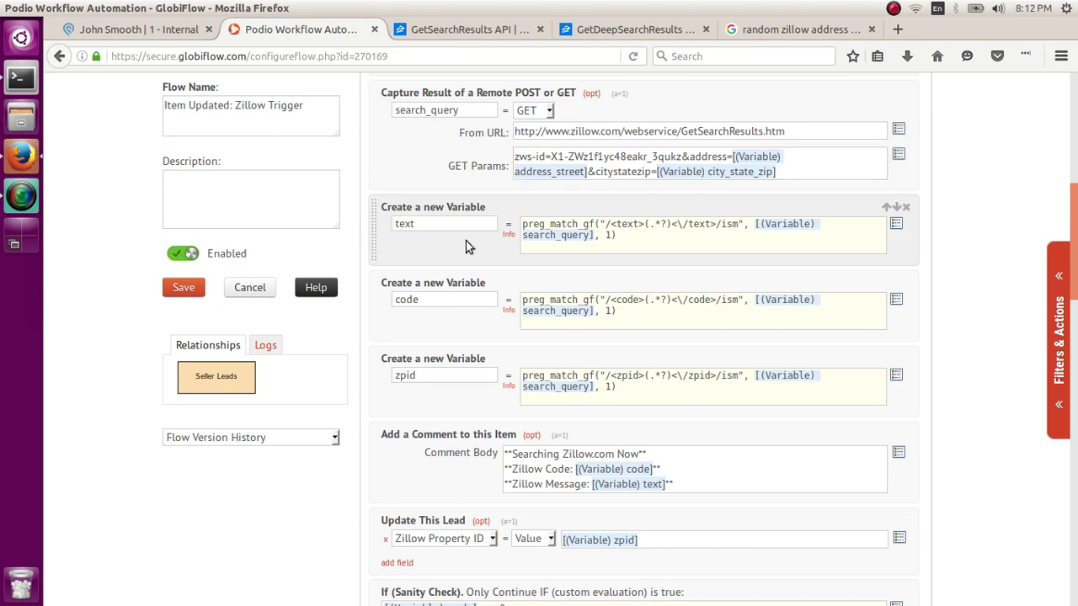
{"action": "left_click", "coordinate": [135, 28]}
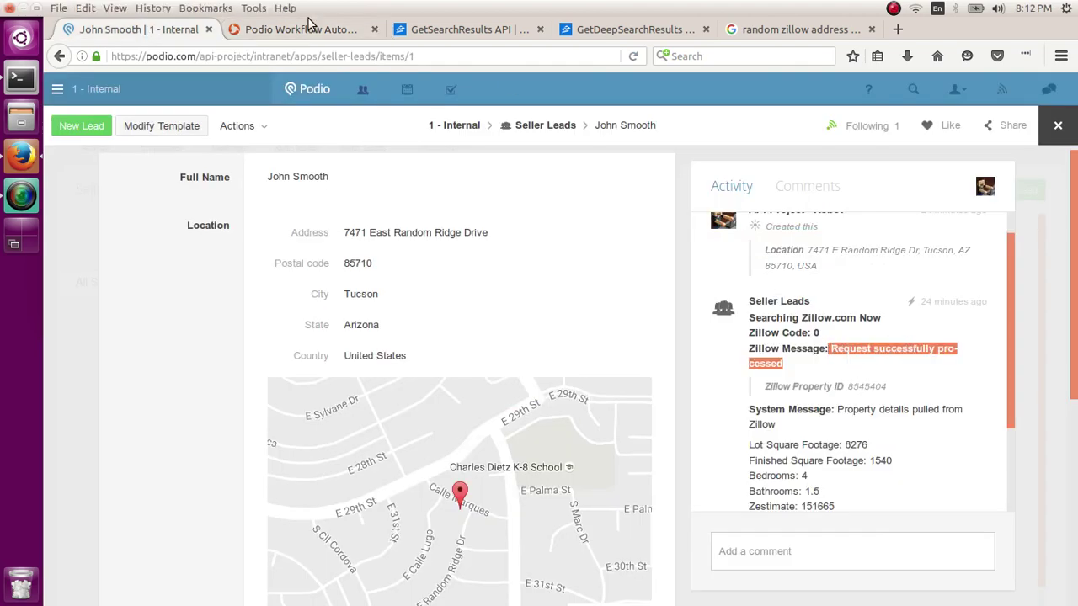
{"action": "left_click", "coordinate": [333, 34]}
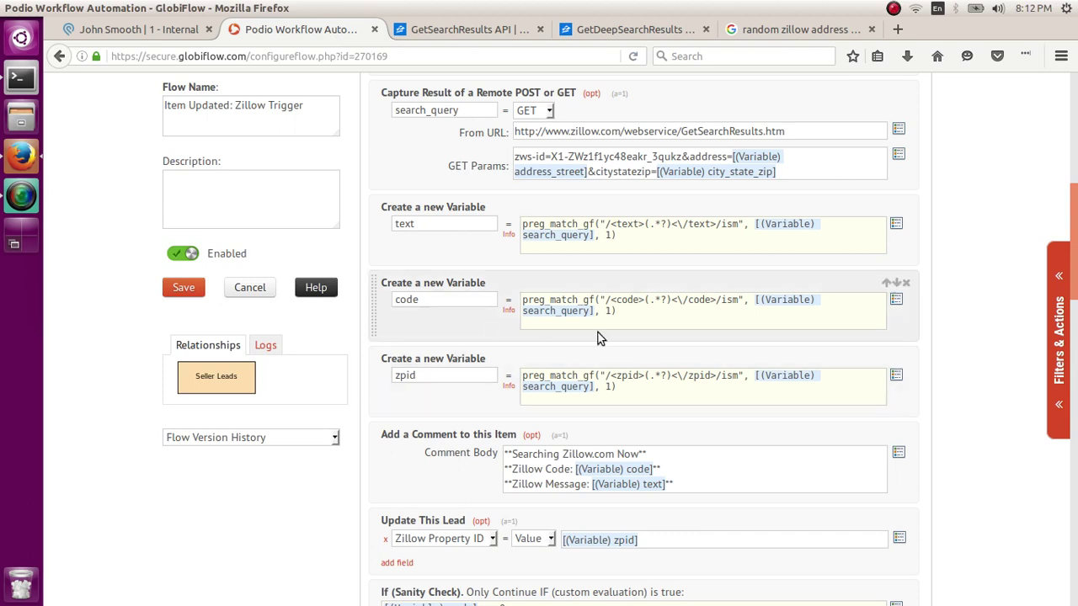
{"action": "left_click_drag", "start_coordinate": [648, 324], "coordinate": [522, 291]}
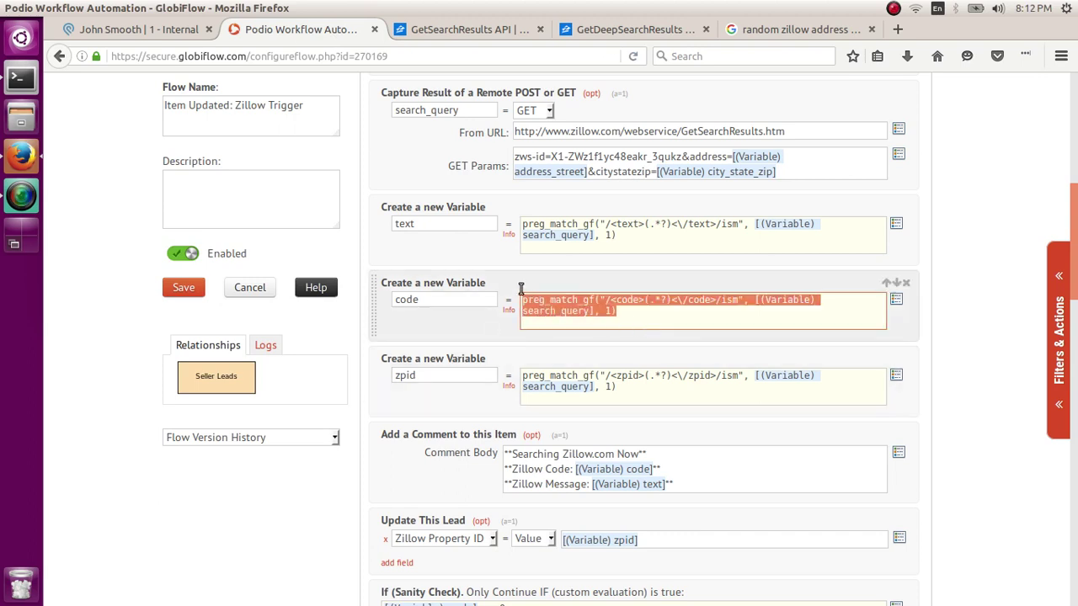
{"action": "left_click", "coordinate": [488, 338]}
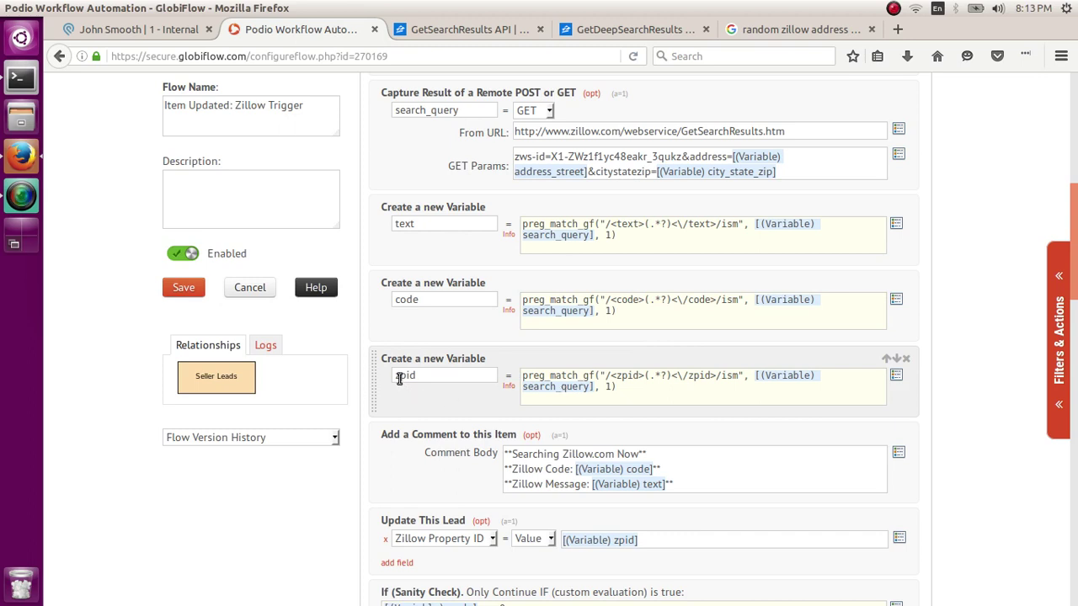
{"action": "left_click", "coordinate": [164, 32]}
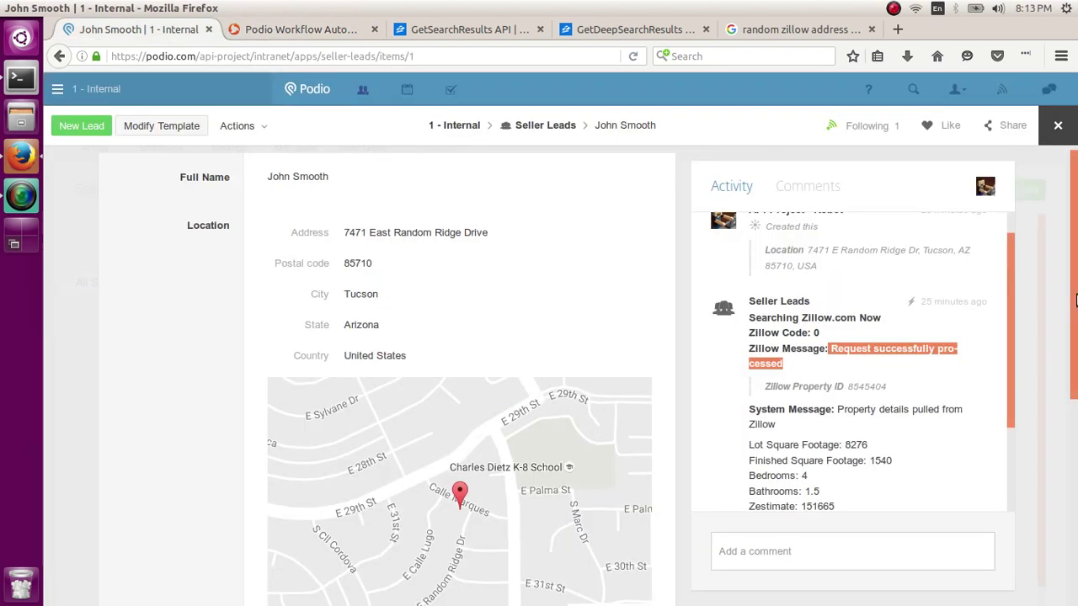
{"action": "scroll", "coordinate": [228, 438], "scroll_direction": "down", "scroll_amount": 5}
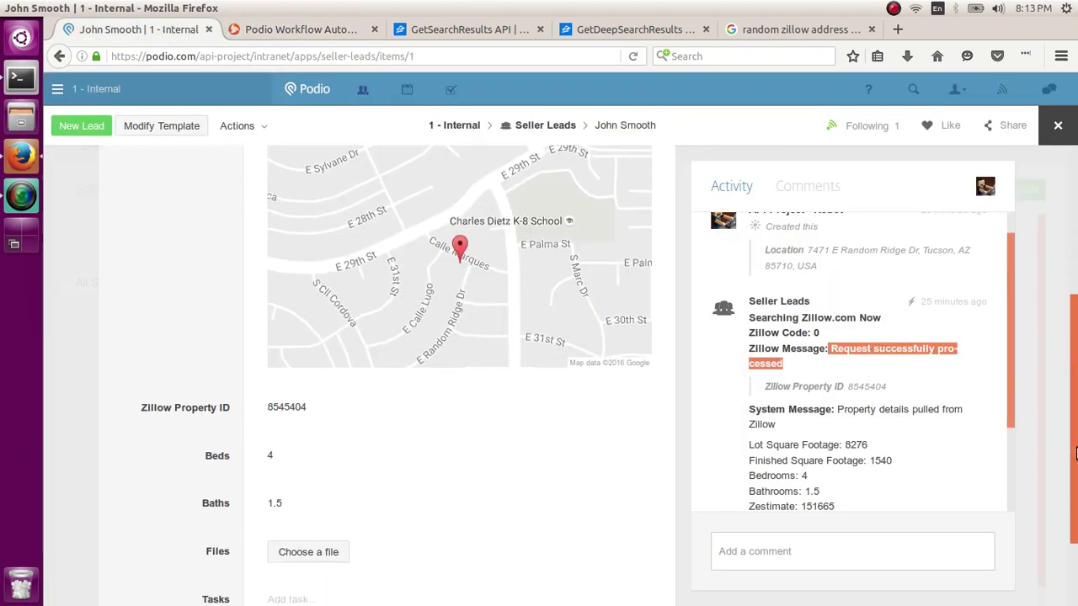
{"action": "left_click", "coordinate": [312, 392]}
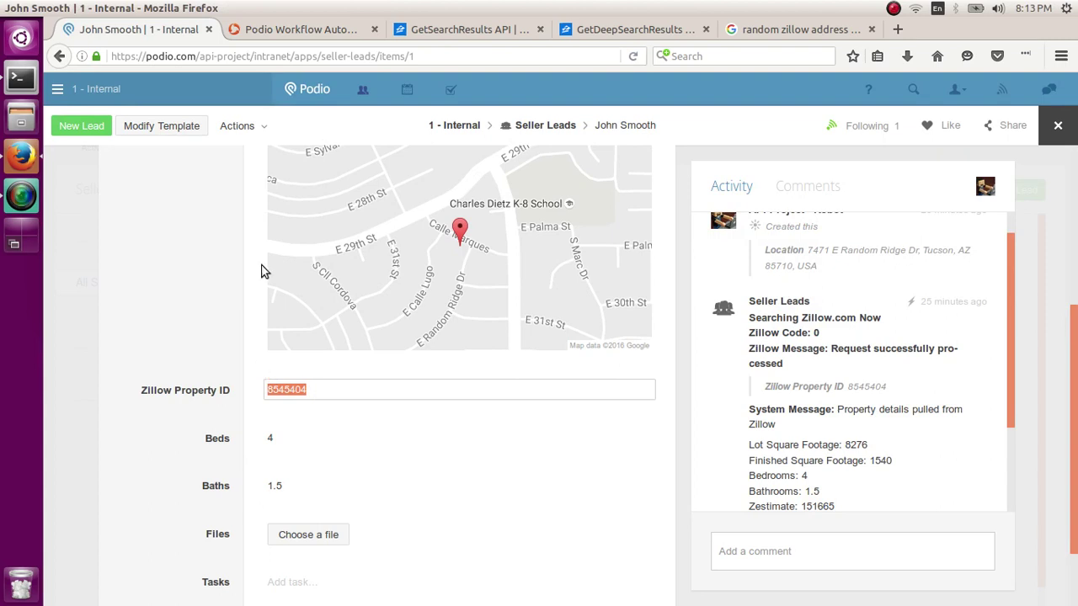
{"action": "left_click", "coordinate": [328, 30]}
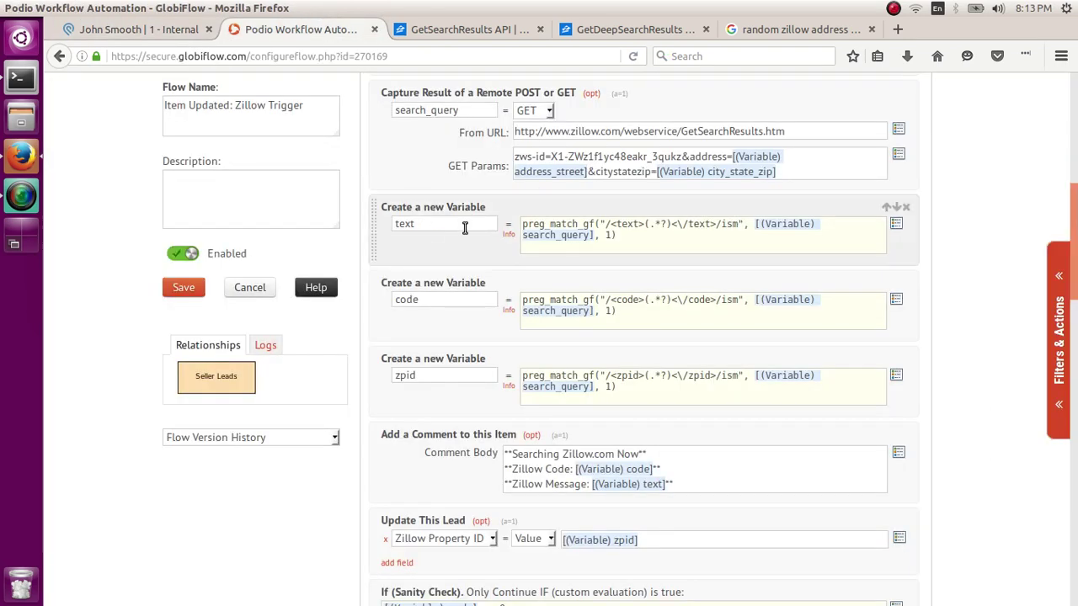
{"action": "left_click", "coordinate": [598, 224]}
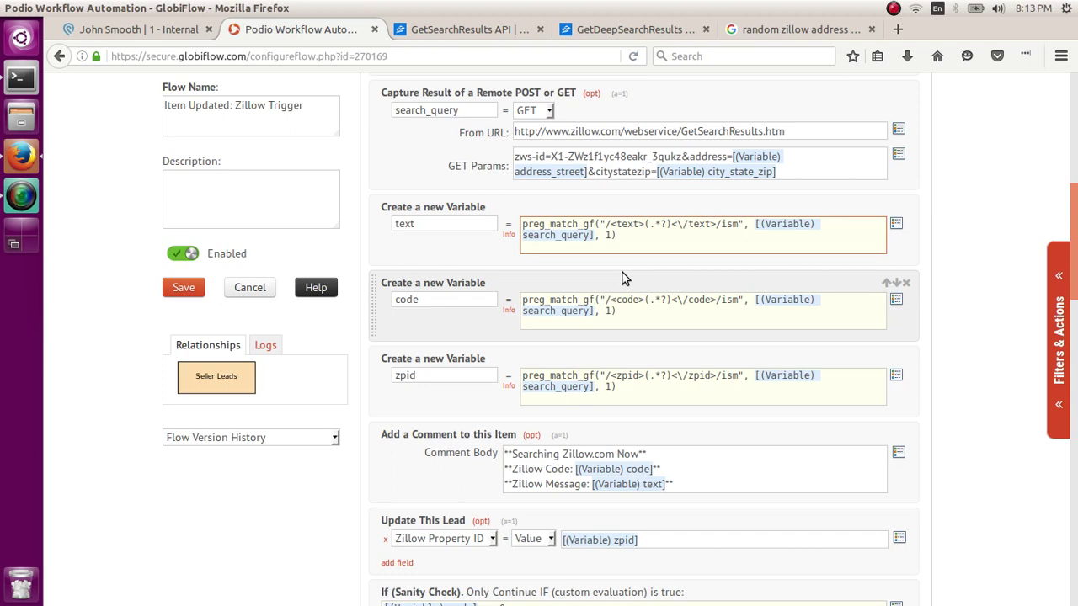
{"action": "key", "text": "shift+Right"}
{"action": "key", "text": "shift+Right"}
{"action": "key", "text": "shift+Right"}
{"action": "key", "text": "shift+Right"}
{"action": "key", "text": "shift+Right"}
{"action": "key", "text": "shift+Right"}
{"action": "key", "text": "Left"}
{"action": "key", "text": "Right"}
{"action": "key", "text": "Right"}
{"action": "key", "text": "shift+Right"}
{"action": "key", "text": "Right"}
{"action": "key", "text": "Right"}
{"action": "key", "text": "Right"}
{"action": "key", "text": "shift+Right"}
{"action": "key", "text": "Right"}
{"action": "key", "text": "Right"}
{"action": "key", "text": "Right"}
{"action": "key", "text": "shift+Right"}
{"action": "key", "text": "Right"}
{"action": "key", "text": "Right"}
{"action": "key", "text": "shift+Right"}
{"action": "key", "text": "Right"}
{"action": "key", "text": "Right"}
{"action": "key", "text": "Right"}
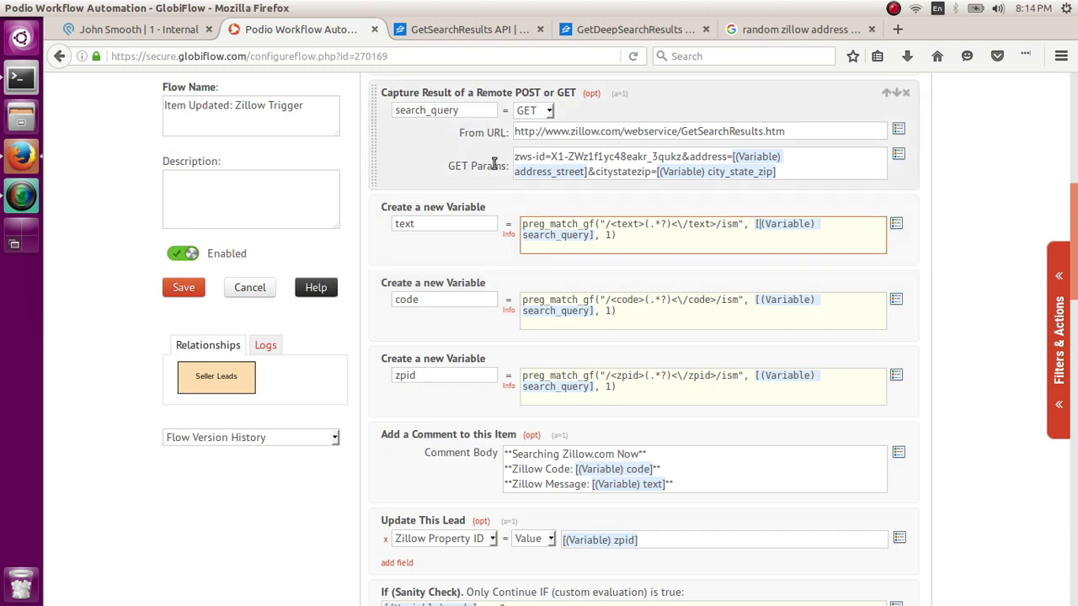
{"action": "left_click_drag", "start_coordinate": [477, 109], "coordinate": [369, 111]}
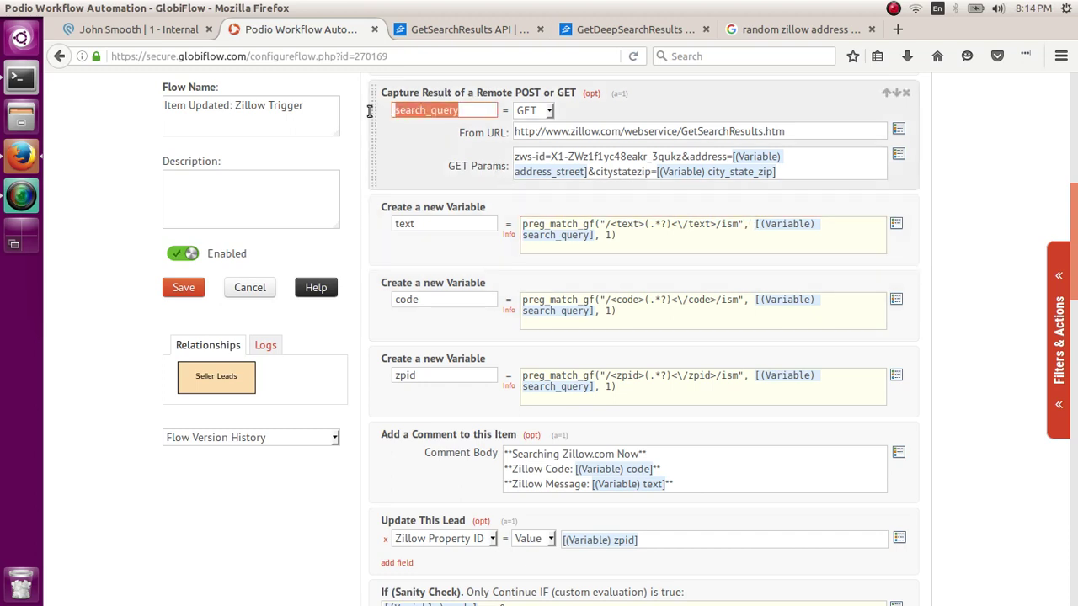
{"action": "left_click", "coordinate": [402, 152]}
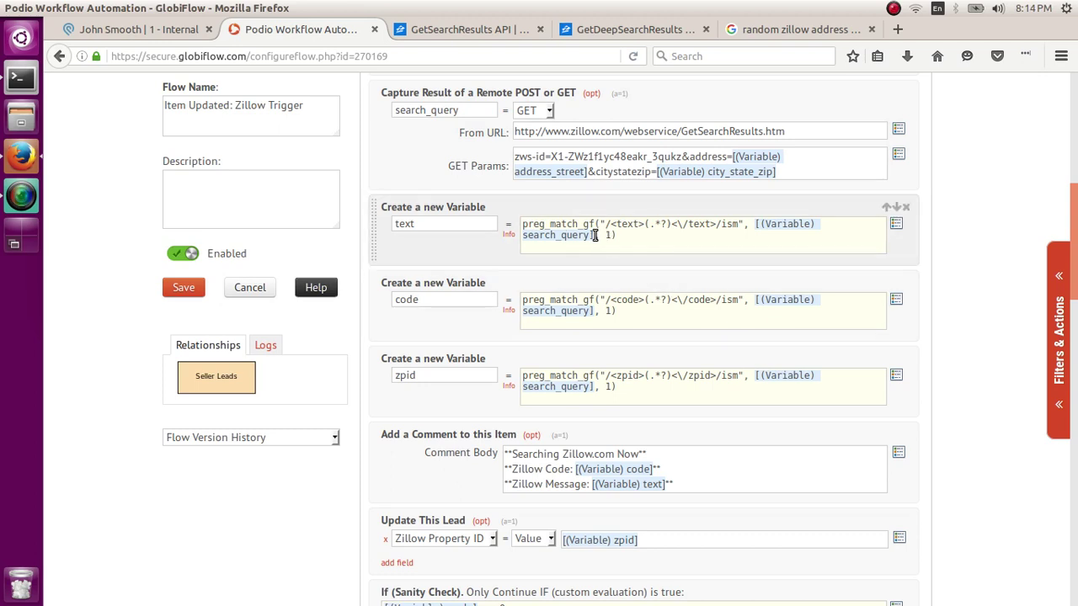
{"action": "left_click_drag", "start_coordinate": [595, 235], "coordinate": [672, 316]}
{"action": "key", "text": "Right"}
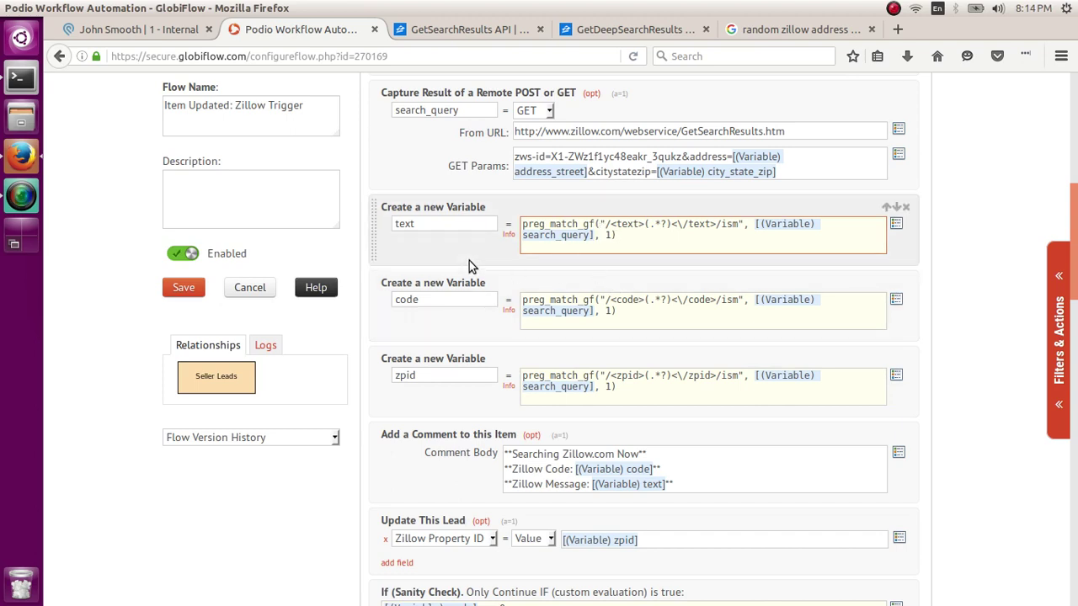
{"action": "left_click", "coordinate": [464, 32]}
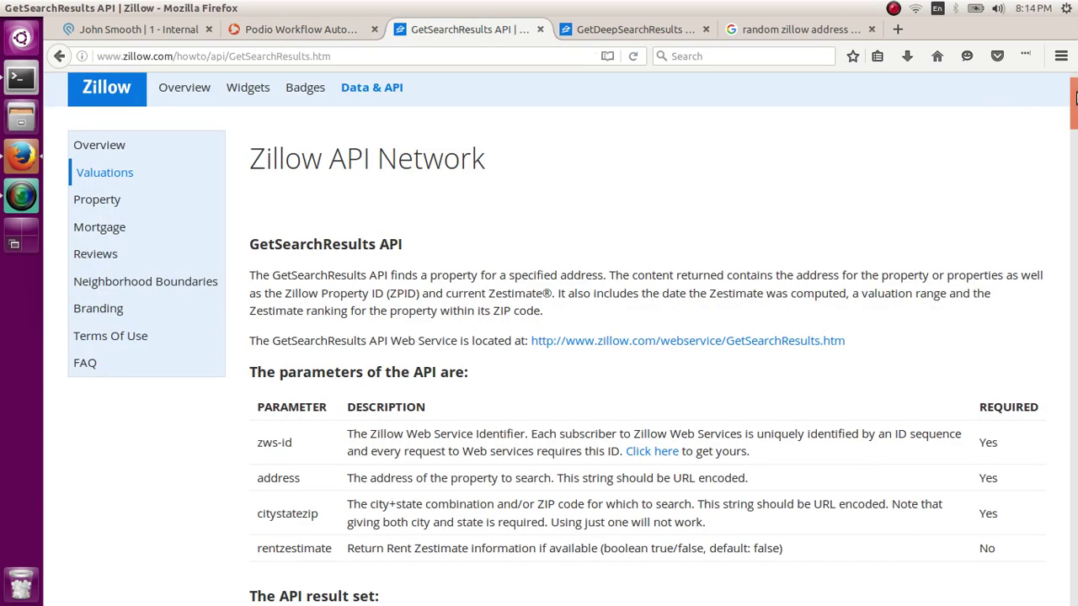
{"action": "left_click_drag", "start_coordinate": [1076, 97], "coordinate": [1075, 361]}
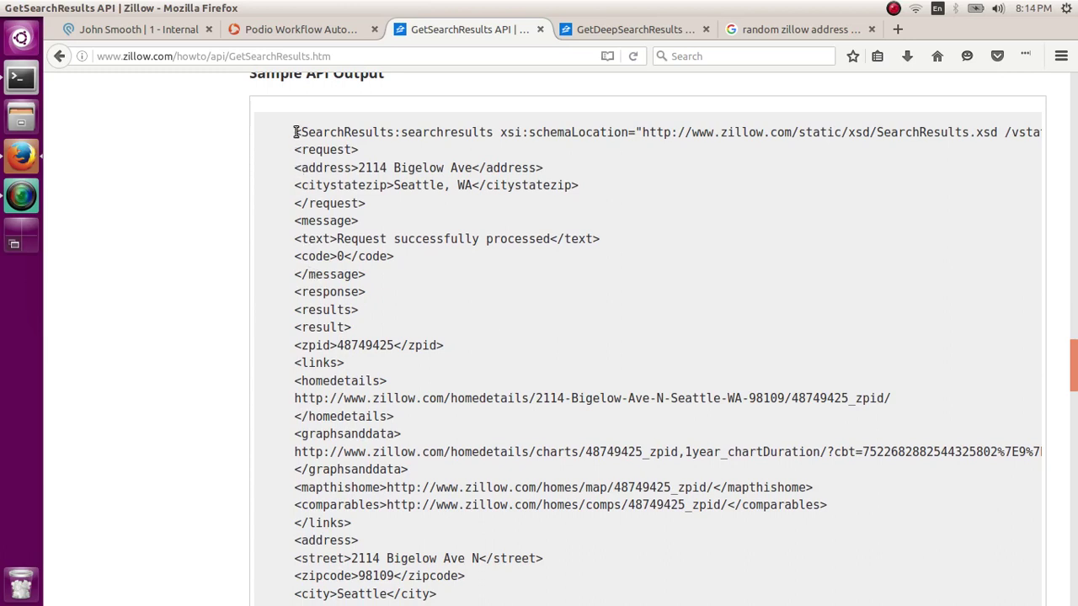
{"action": "left_click_drag", "start_coordinate": [294, 132], "coordinate": [428, 294]}
{"action": "left_click", "coordinate": [428, 294]}
{"action": "left_click_drag", "start_coordinate": [296, 240], "coordinate": [615, 237]}
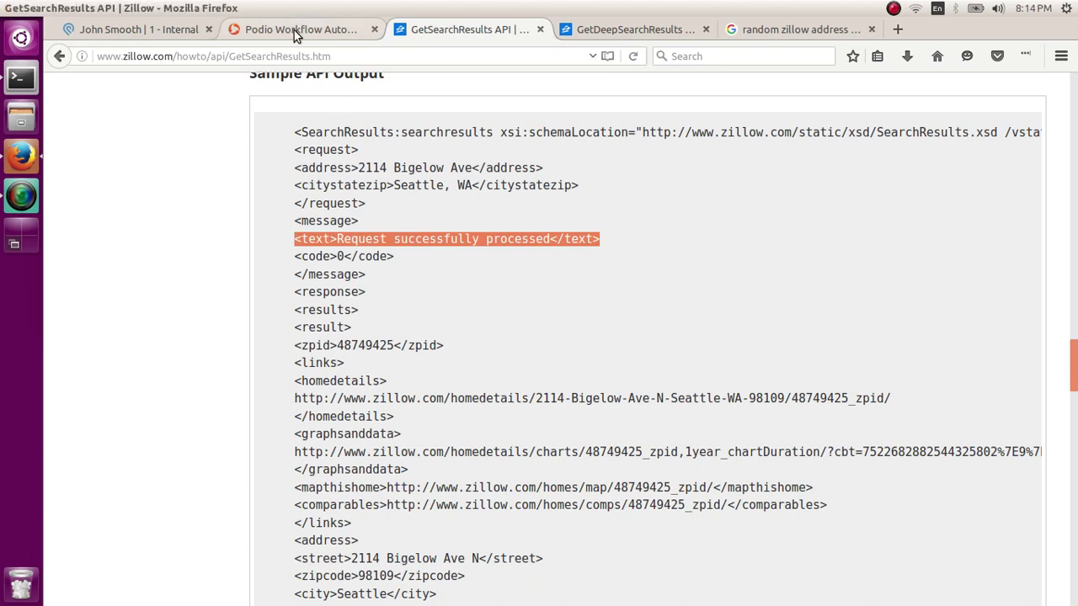
{"action": "left_click", "coordinate": [335, 243]}
{"action": "left_click_drag", "start_coordinate": [336, 241], "coordinate": [294, 240]}
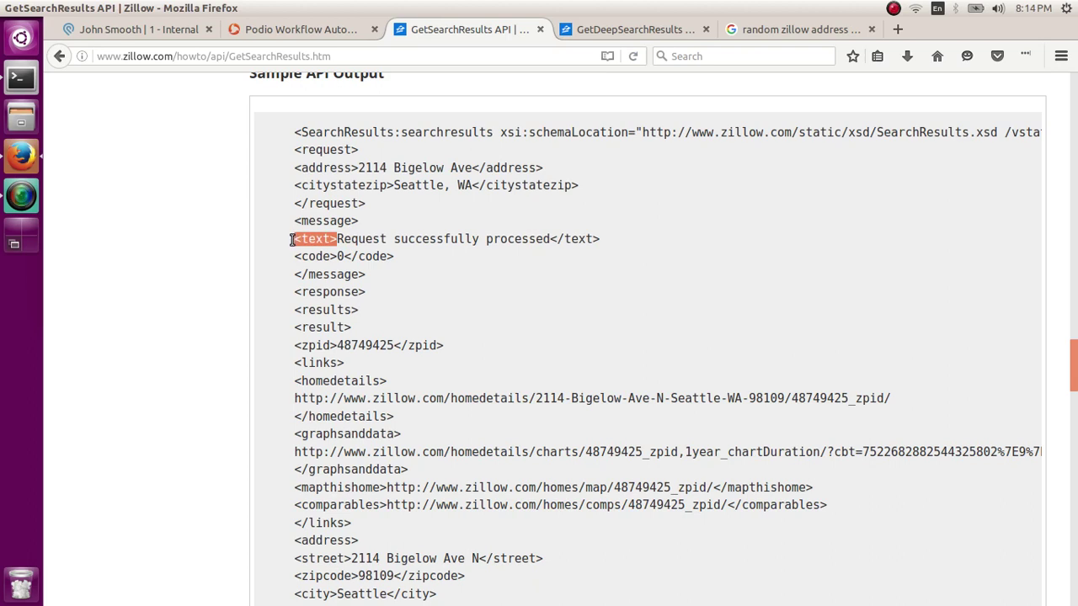
{"action": "left_click", "coordinate": [549, 238]}
{"action": "left_click_drag", "start_coordinate": [549, 239], "coordinate": [609, 241]}
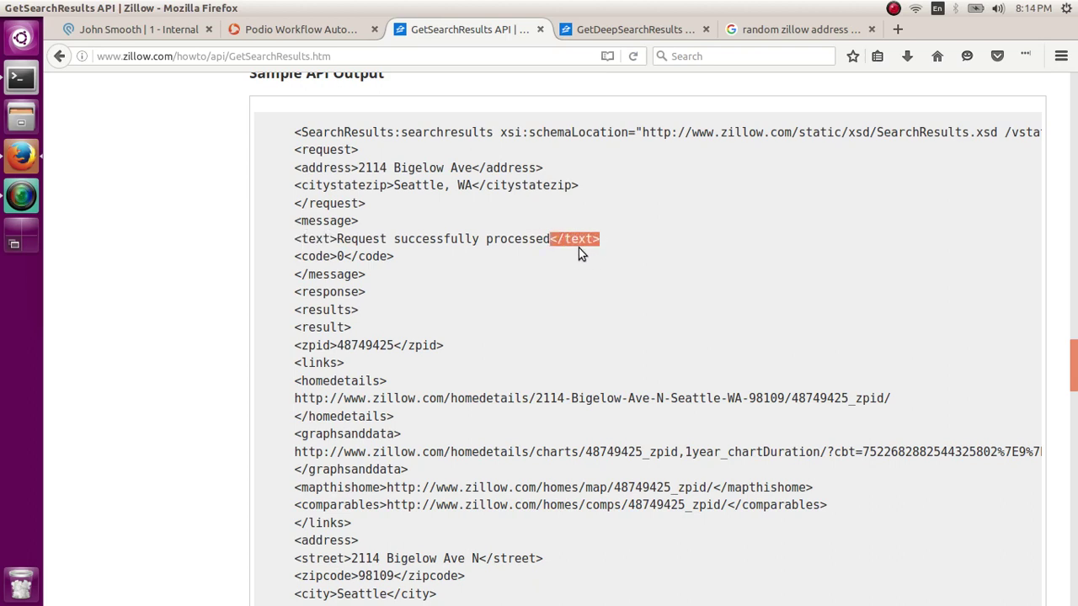
{"action": "left_click", "coordinate": [549, 240]}
{"action": "left_click_drag", "start_coordinate": [550, 240], "coordinate": [344, 244]}
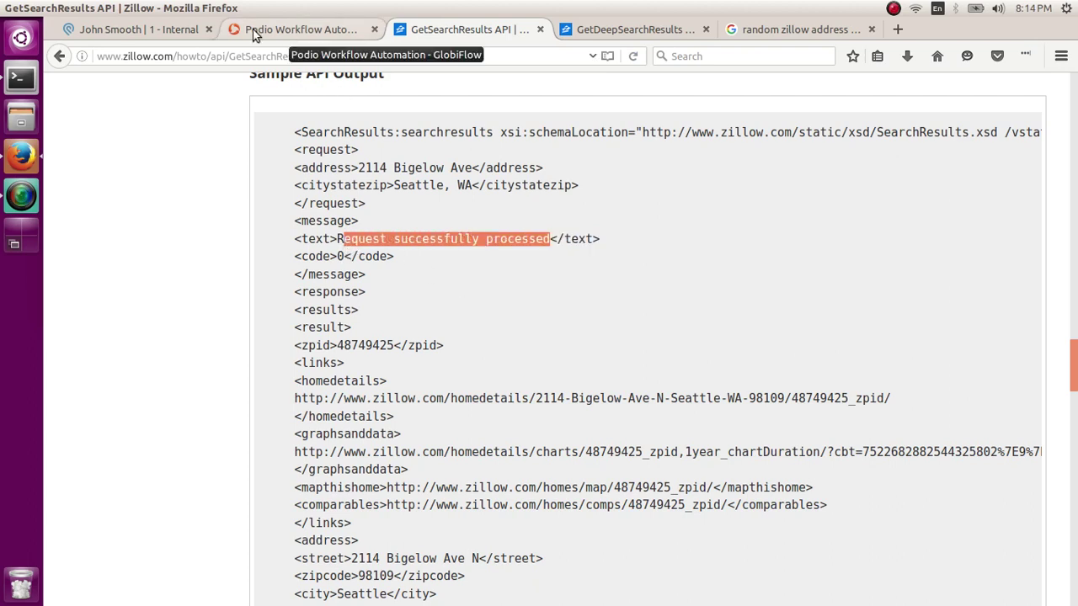
{"action": "left_click", "coordinate": [290, 30]}
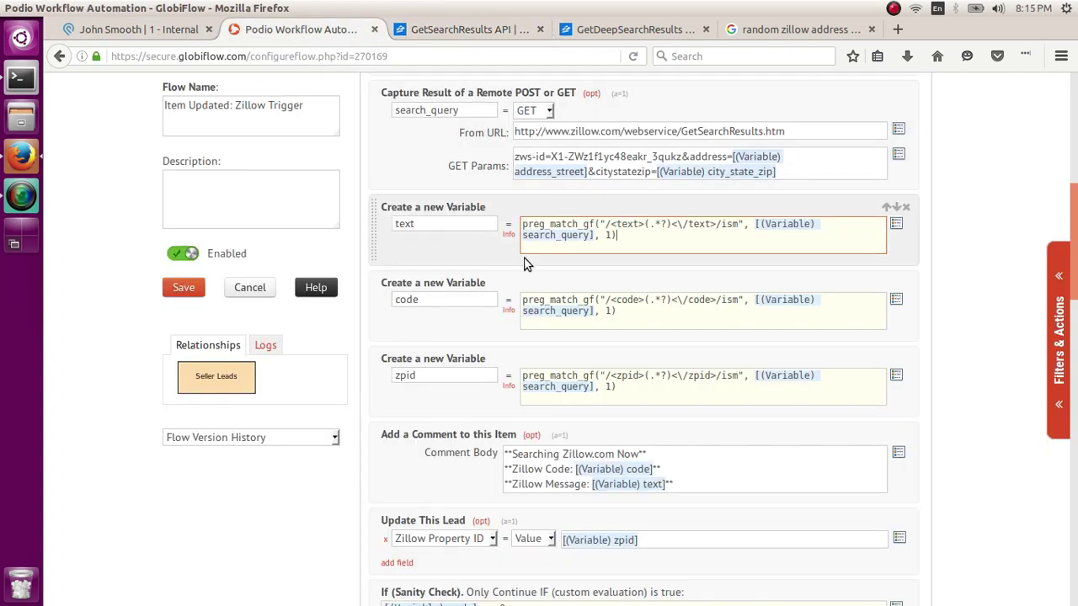
{"action": "left_click", "coordinate": [449, 296]}
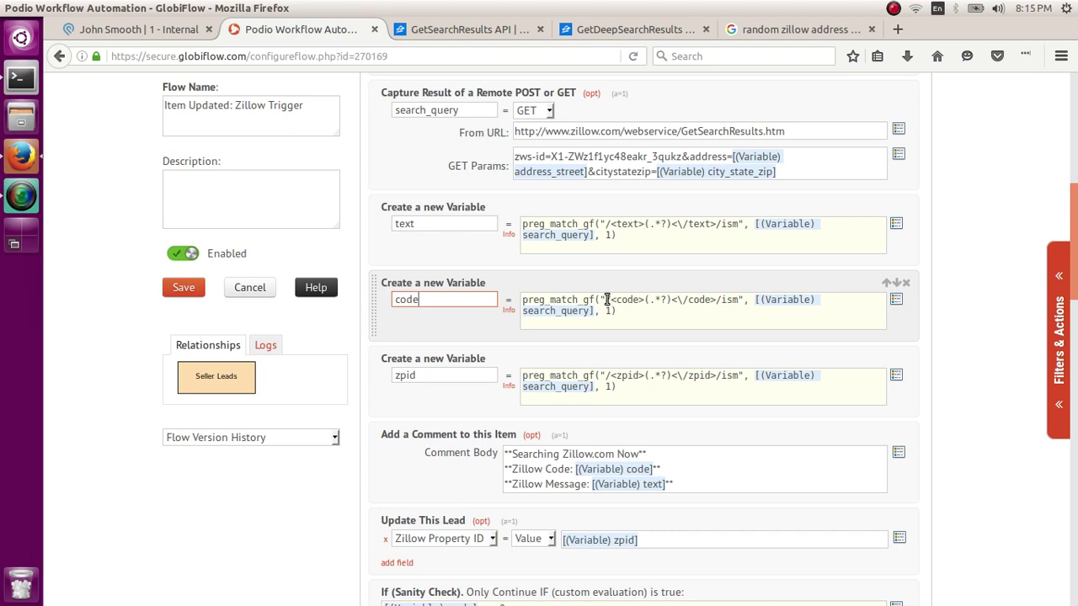
{"action": "left_click_drag", "start_coordinate": [605, 300], "coordinate": [640, 306]}
{"action": "left_click_drag", "start_coordinate": [706, 299], "coordinate": [606, 299]}
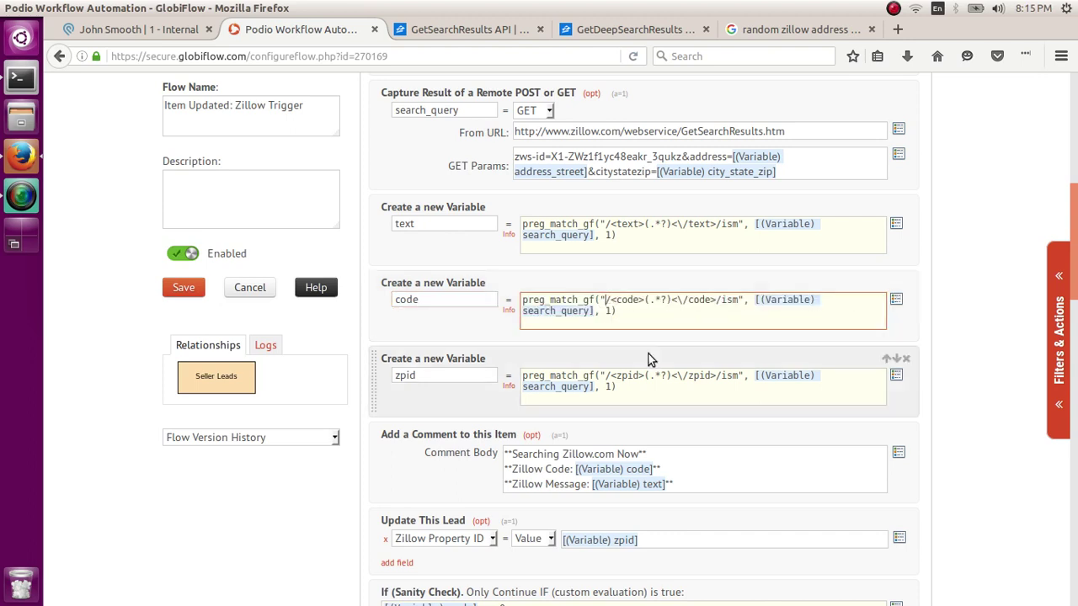
{"action": "key", "text": "shift+Right"}
{"action": "key", "text": "shift+Right"}
{"action": "key", "text": "shift+Right"}
{"action": "key", "text": "shift+Right"}
{"action": "key", "text": "shift+Right"}
{"action": "key", "text": "shift+Right"}
{"action": "key", "text": "shift+Right"}
{"action": "key", "text": "shift+Right"}
{"action": "key", "text": "shift+Right"}
{"action": "key", "text": "shift+Right"}
{"action": "key", "text": "shift+Right"}
{"action": "key", "text": "shift+Right"}
{"action": "key", "text": "shift+Right"}
{"action": "key", "text": "shift+Right"}
{"action": "key", "text": "shift+Right"}
{"action": "key", "text": "shift+Right"}
{"action": "key", "text": "shift+Right"}
{"action": "key", "text": "shift+Right"}
{"action": "key", "text": "shift+Right"}
{"action": "key", "text": "shift+Right"}
{"action": "key", "text": "shift+Right"}
{"action": "key", "text": "shift+Left"}
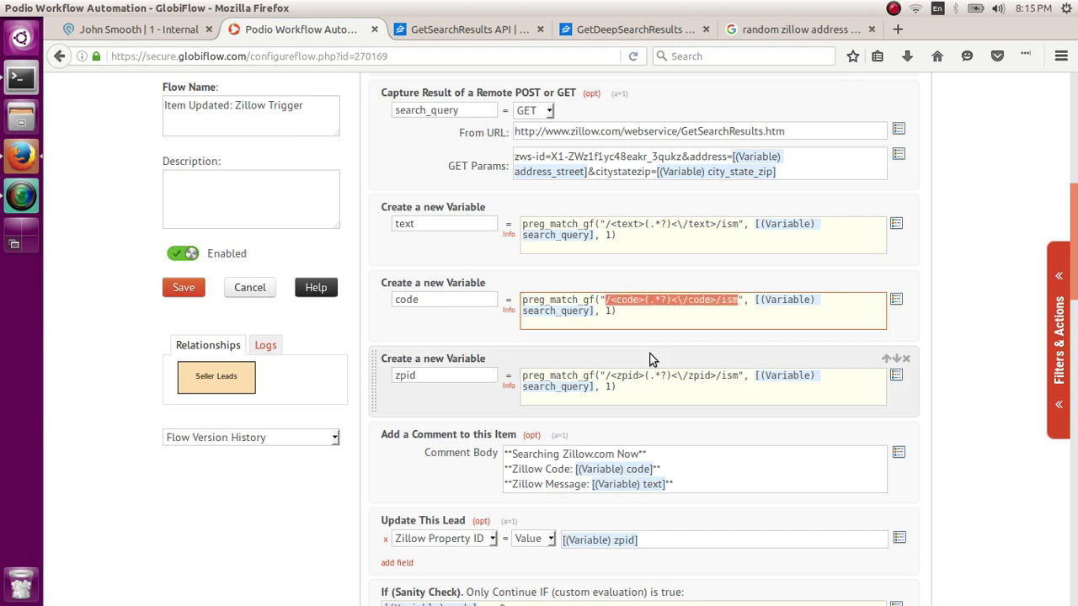
{"action": "key", "text": "Left"}
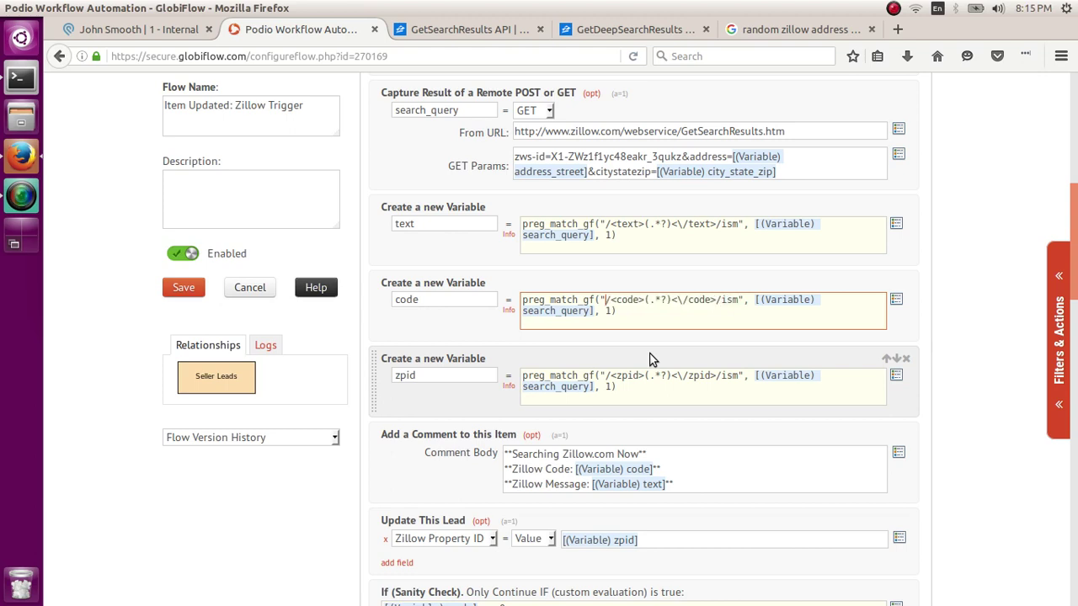
{"action": "key", "text": "Right"}
{"action": "key", "text": "shift+Right"}
{"action": "key", "text": "shift+Right"}
{"action": "key", "text": "shift+Right"}
{"action": "key", "text": "shift+Right"}
{"action": "key", "text": "shift+Right"}
{"action": "key", "text": "shift+Right"}
{"action": "key", "text": "Right"}
{"action": "key", "text": "Right"}
{"action": "key", "text": "shift+Right"}
{"action": "key", "text": "shift+Right"}
{"action": "key", "text": "shift+Right"}
{"action": "key", "text": "shift+Right"}
{"action": "key", "text": "shift+Right"}
{"action": "key", "text": "shift+Right"}
{"action": "key", "text": "shift+Right"}
{"action": "key", "text": "shift+Right"}
{"action": "left_click", "coordinate": [649, 360]}
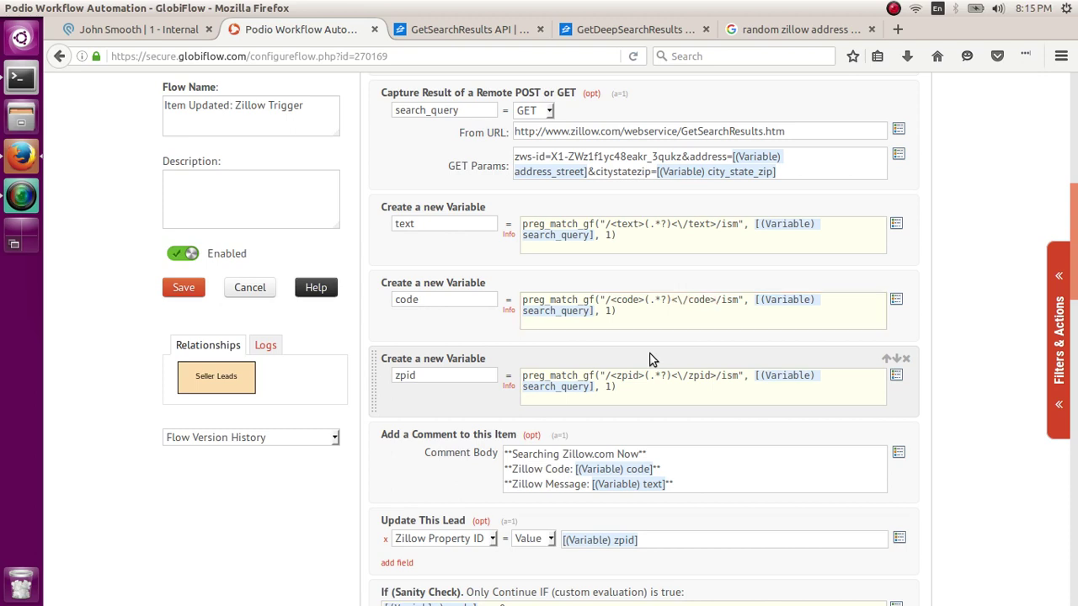
{"action": "scroll", "coordinate": [1075, 292], "scroll_direction": "down", "scroll_amount": 2}
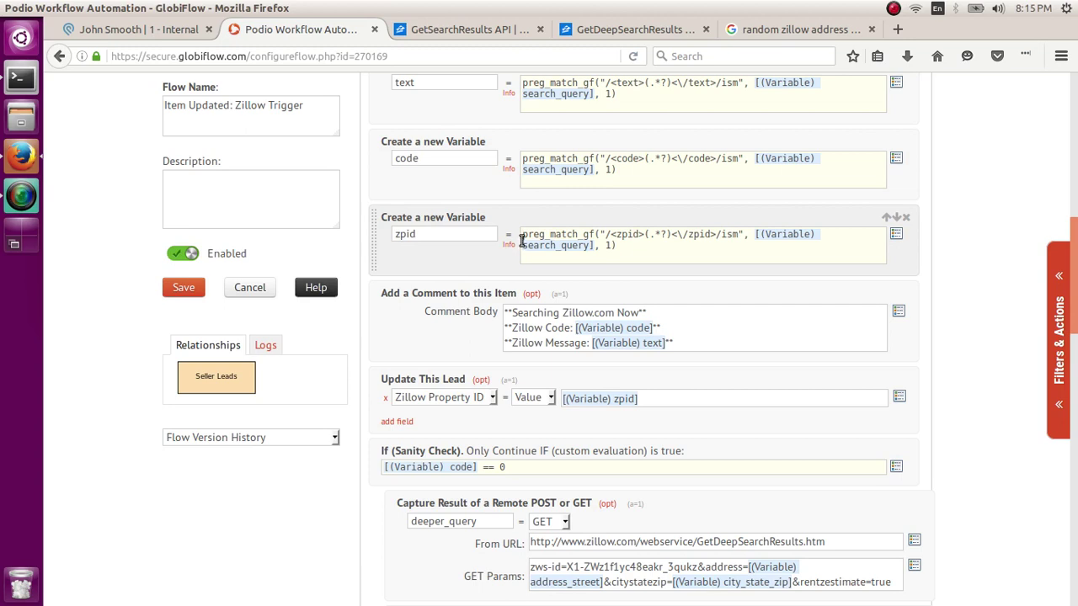
{"action": "left_click_drag", "start_coordinate": [521, 240], "coordinate": [609, 250]}
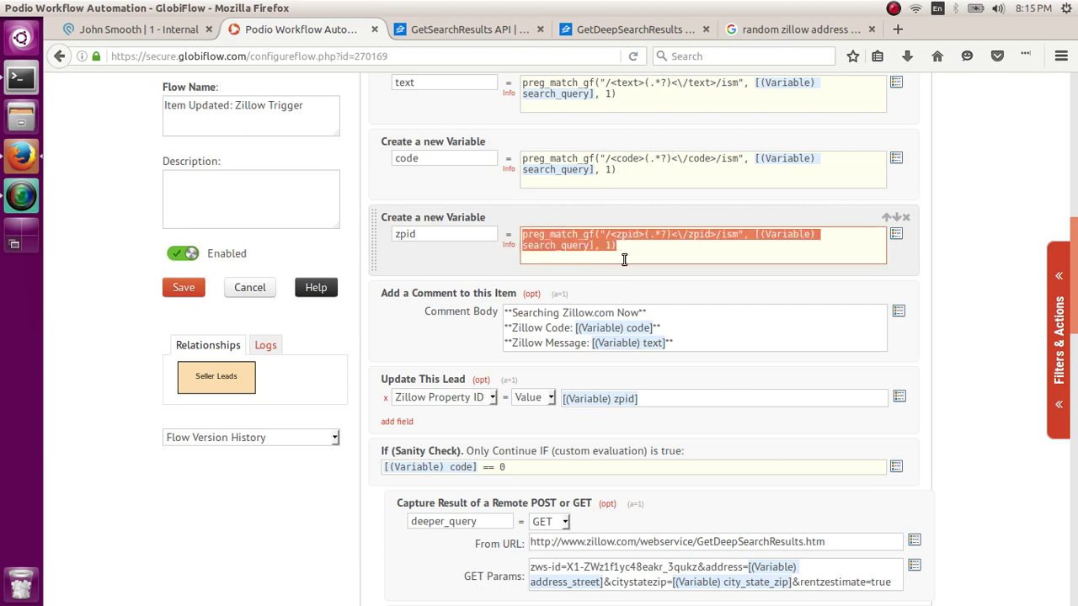
{"action": "left_click", "coordinate": [624, 259]}
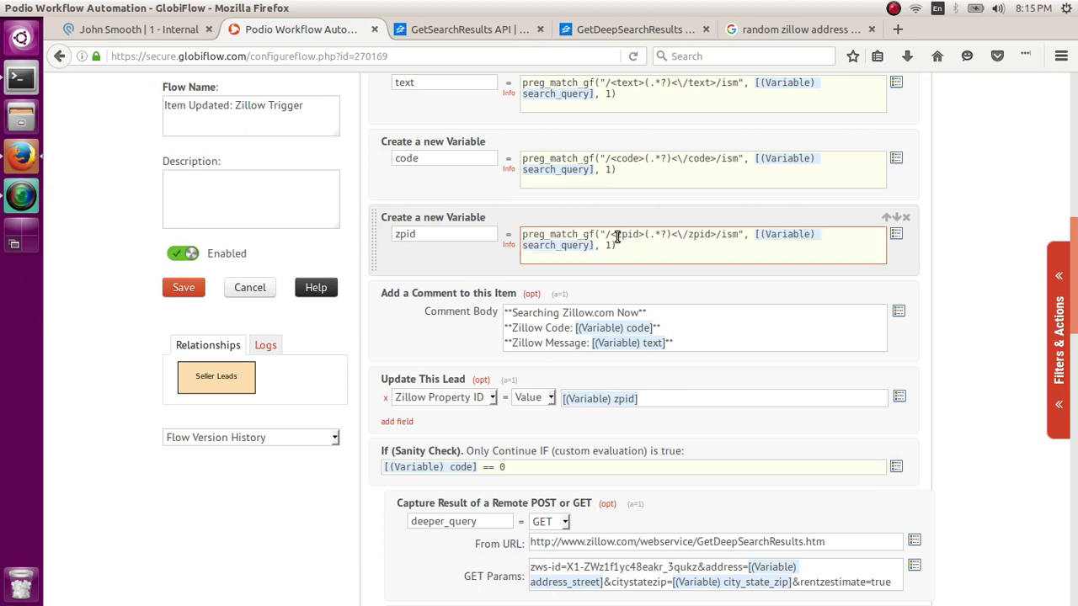
{"action": "left_click_drag", "start_coordinate": [616, 235], "coordinate": [641, 237]}
{"action": "left_click", "coordinate": [474, 32]}
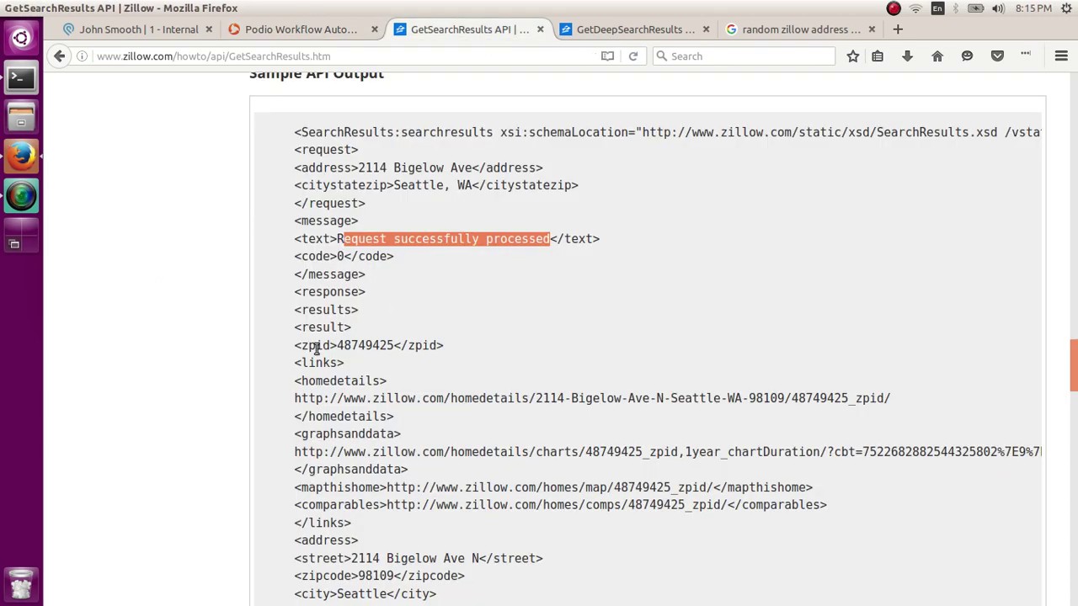
{"action": "left_click_drag", "start_coordinate": [294, 346], "coordinate": [453, 350]}
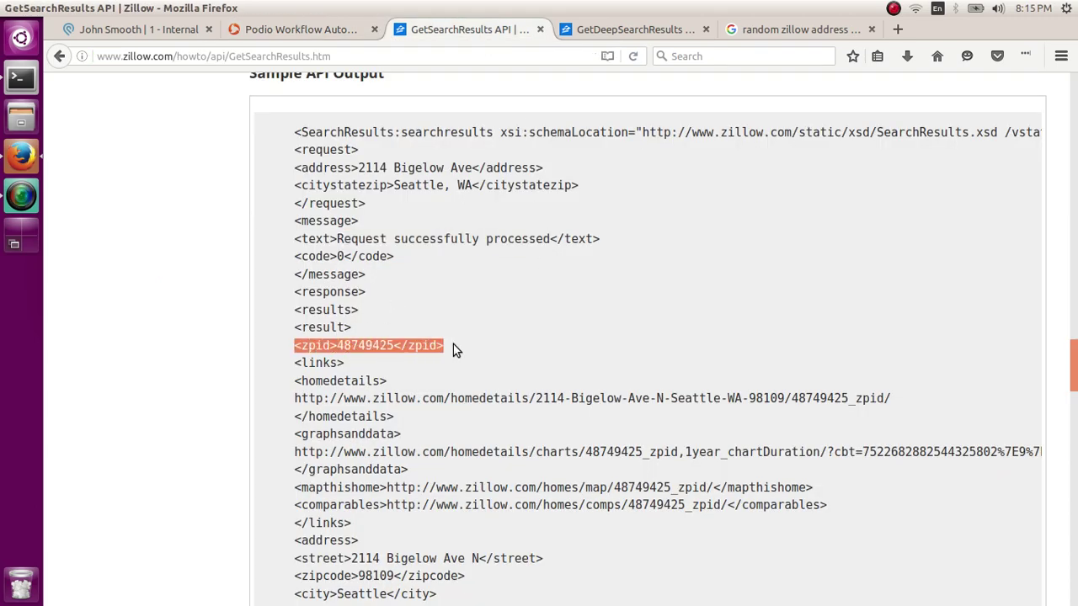
{"action": "left_click", "coordinate": [453, 350]}
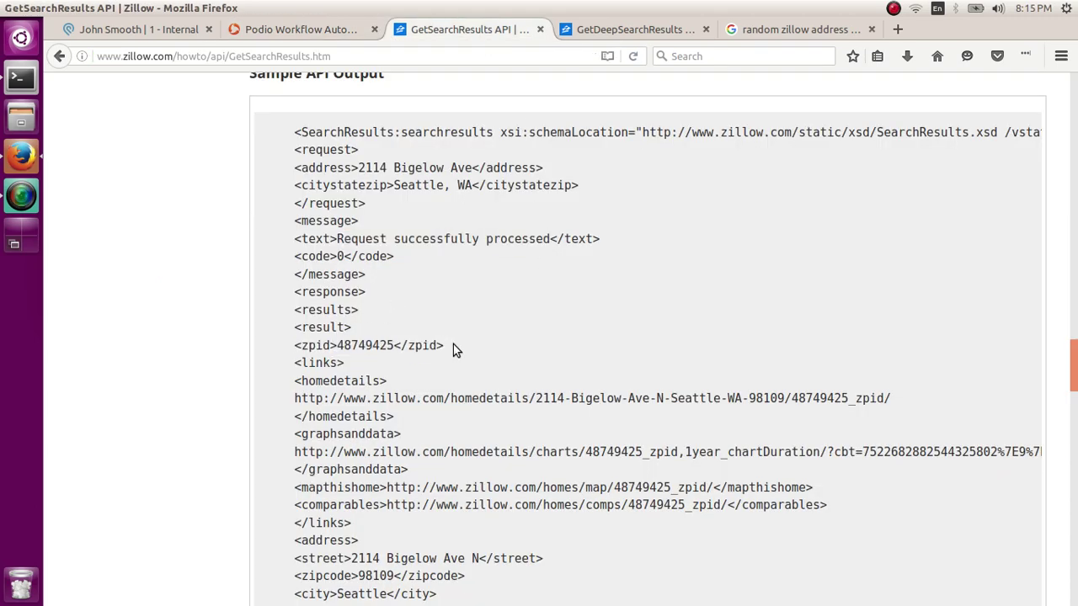
{"action": "left_click", "coordinate": [145, 35]}
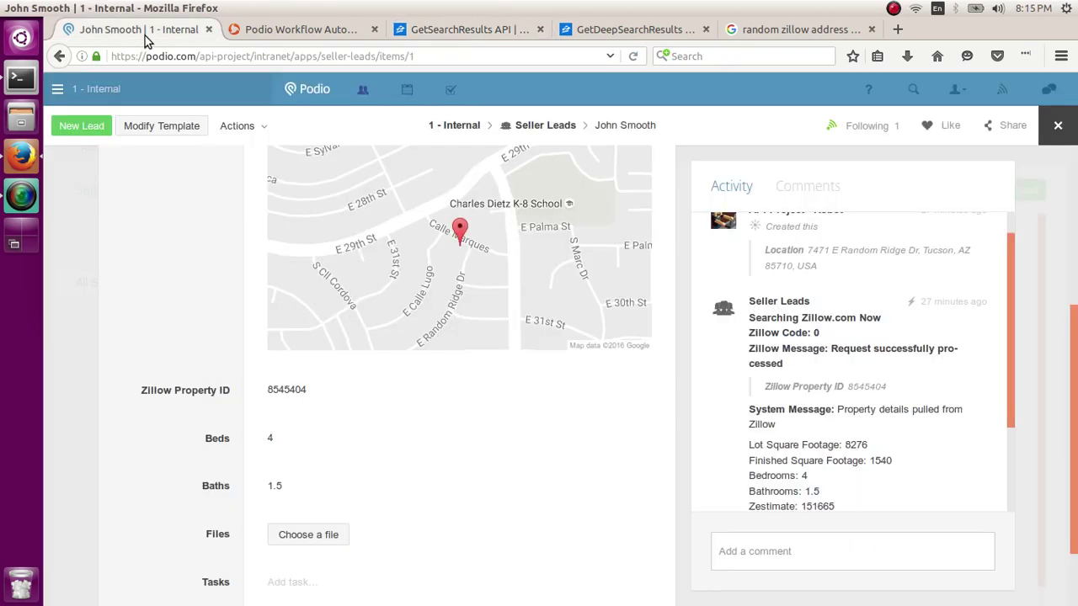
{"action": "left_click", "coordinate": [272, 32]}
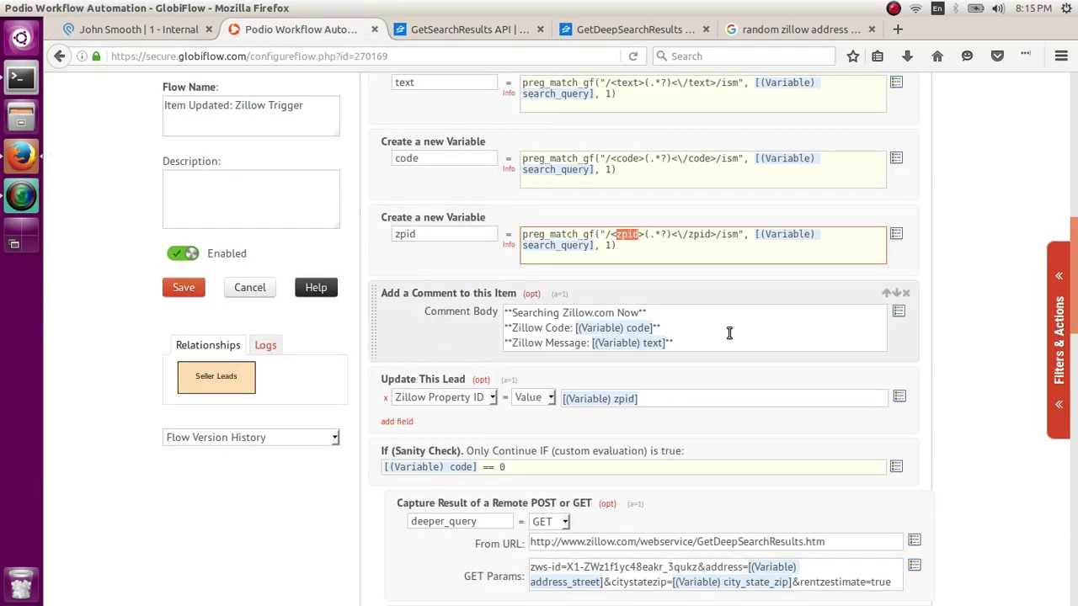
{"action": "scroll", "coordinate": [531, 209], "scroll_direction": "down", "scroll_amount": 3}
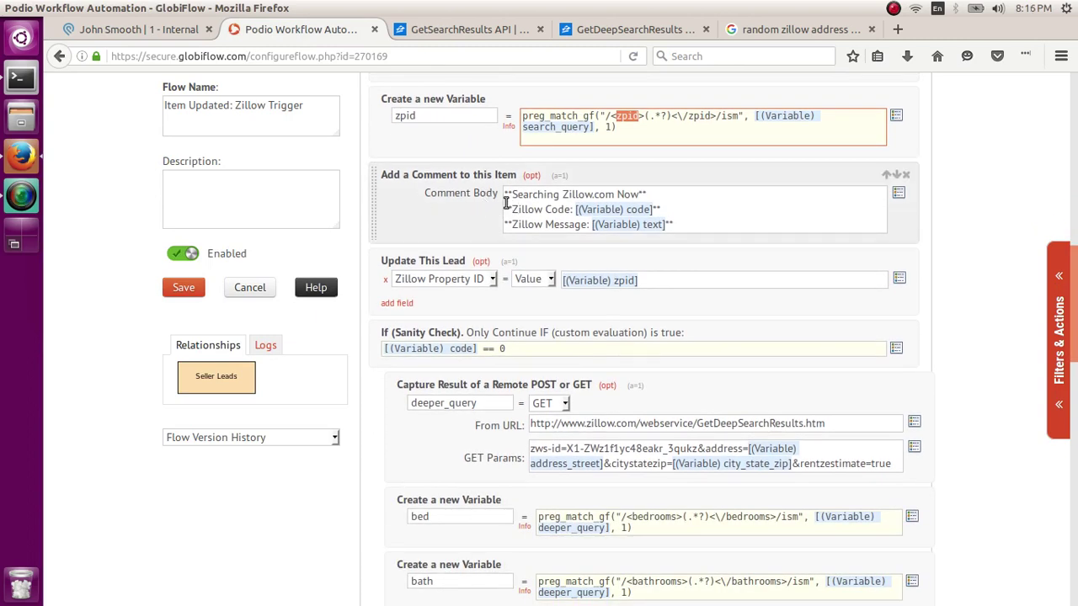
{"action": "left_click_drag", "start_coordinate": [505, 193], "coordinate": [686, 226]}
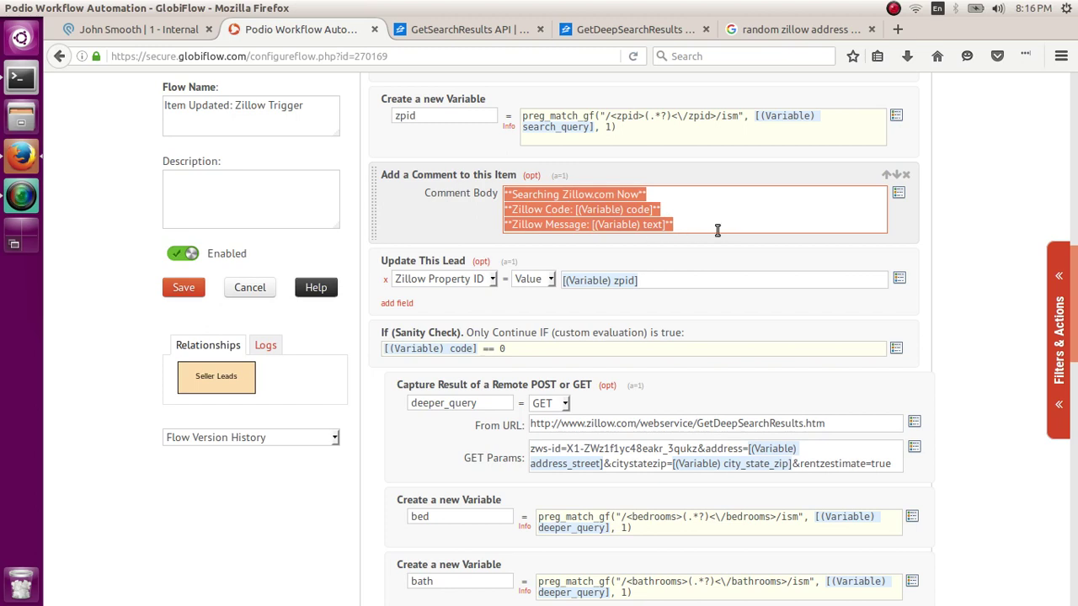
{"action": "left_click", "coordinate": [717, 230]}
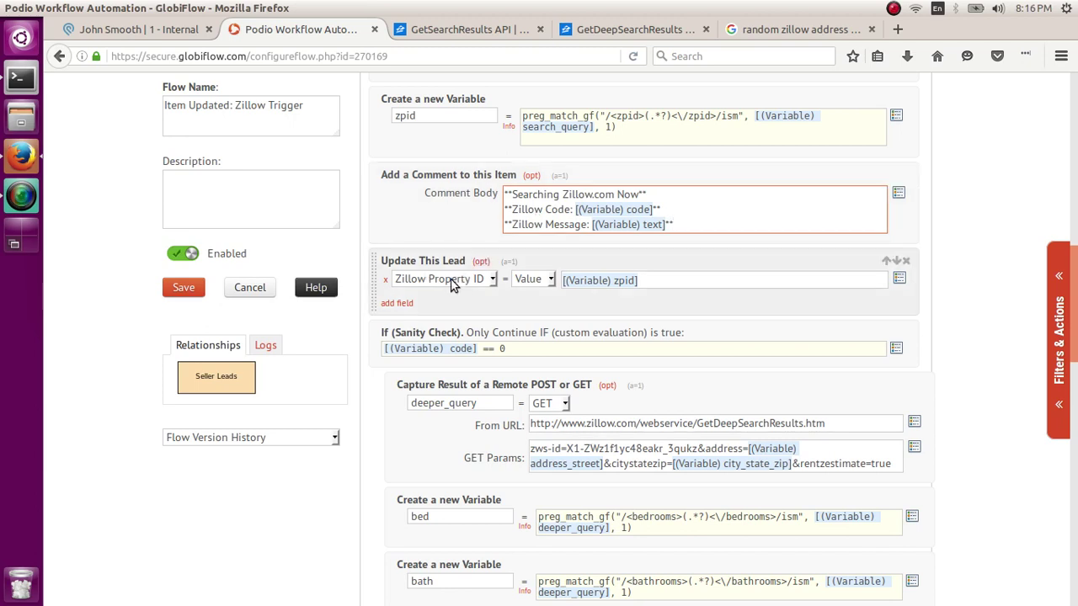
{"action": "left_click", "coordinate": [654, 282]}
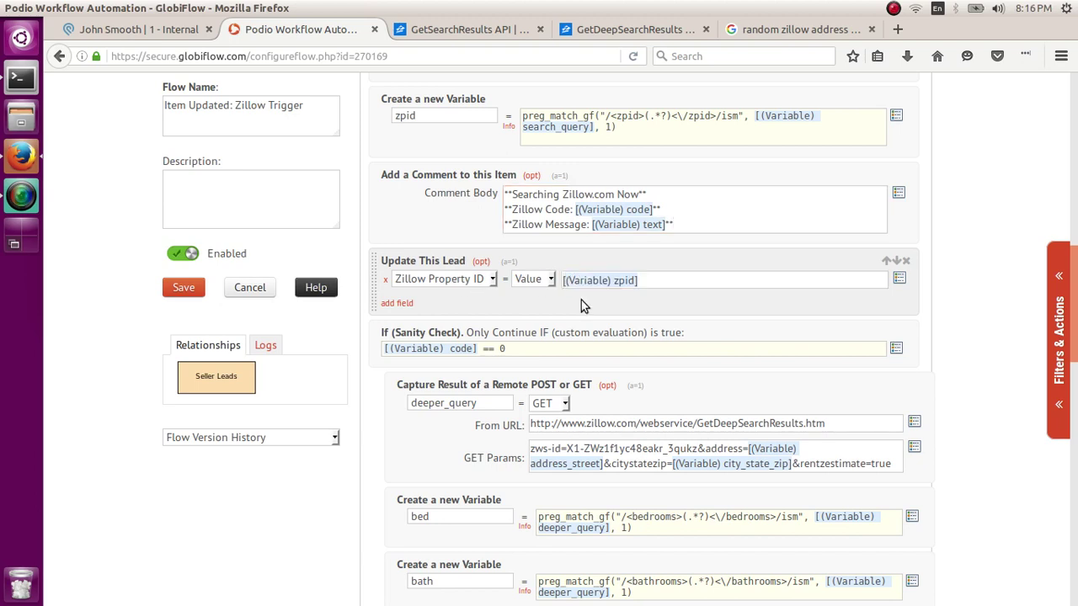
{"action": "scroll", "coordinate": [1076, 310], "scroll_direction": "up", "scroll_amount": 2}
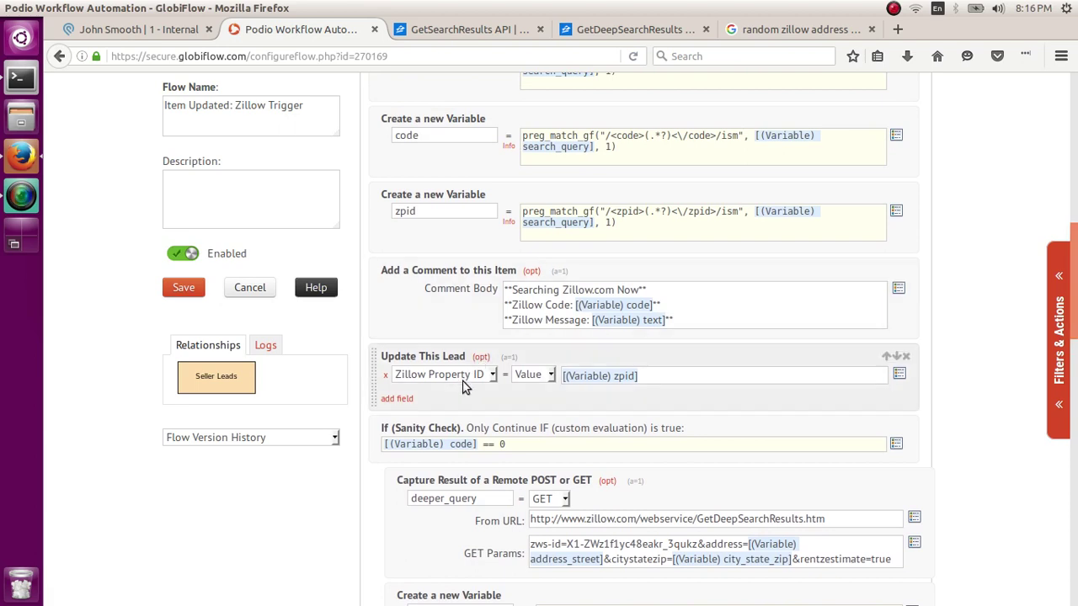
{"action": "left_click", "coordinate": [137, 32]}
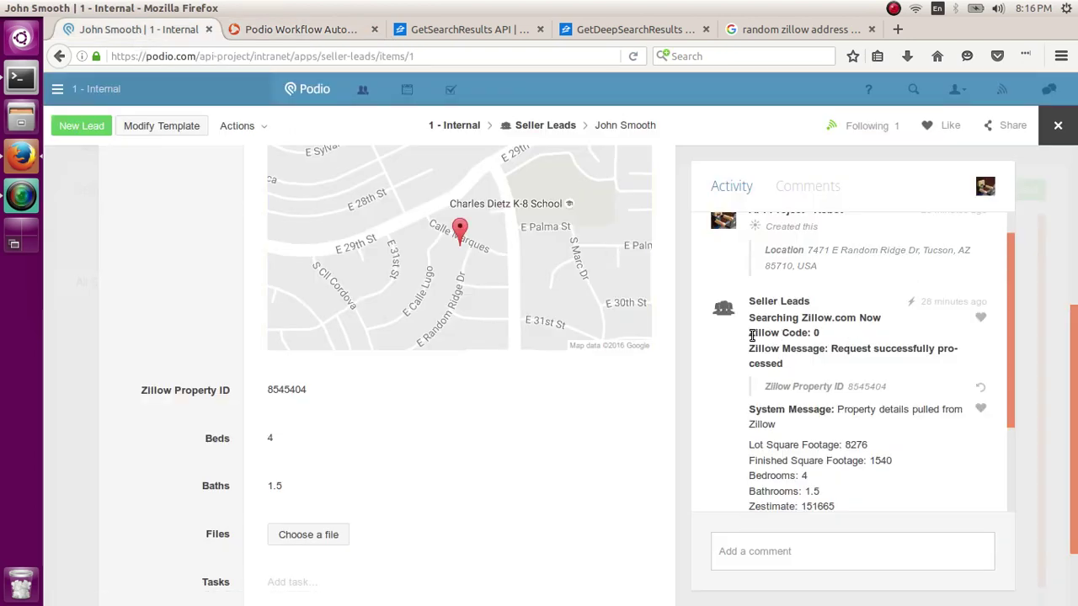
{"action": "left_click_drag", "start_coordinate": [752, 335], "coordinate": [829, 371]}
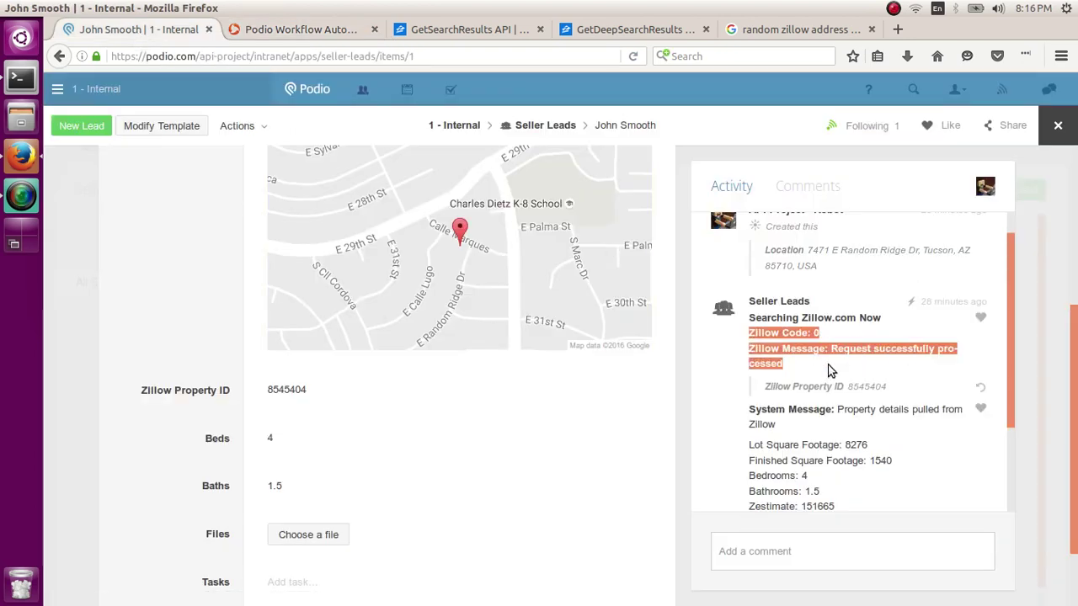
{"action": "left_click", "coordinate": [834, 378]}
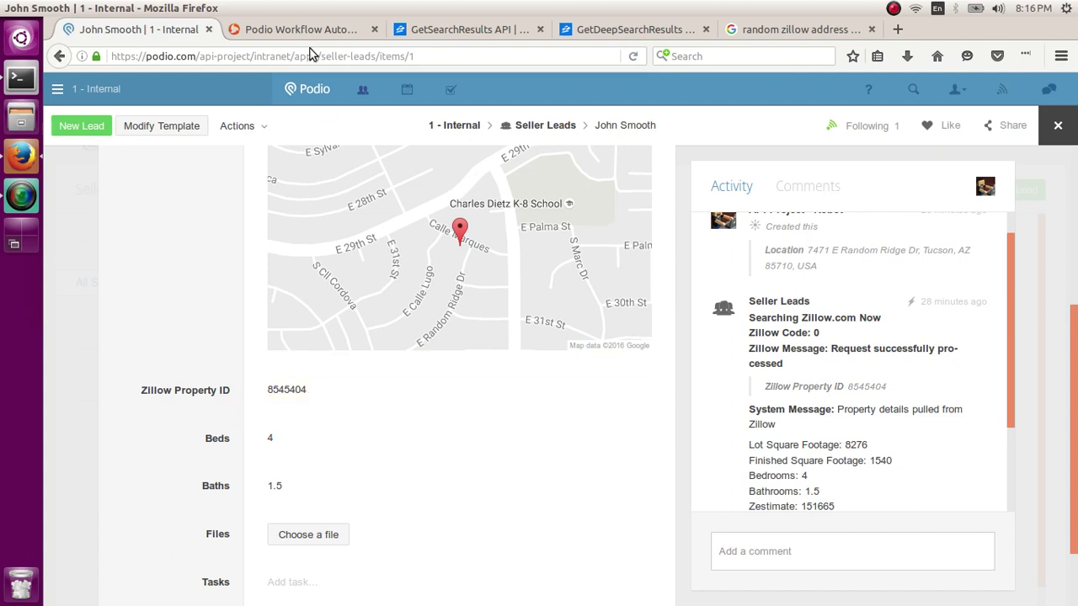
{"action": "left_click", "coordinate": [300, 29]}
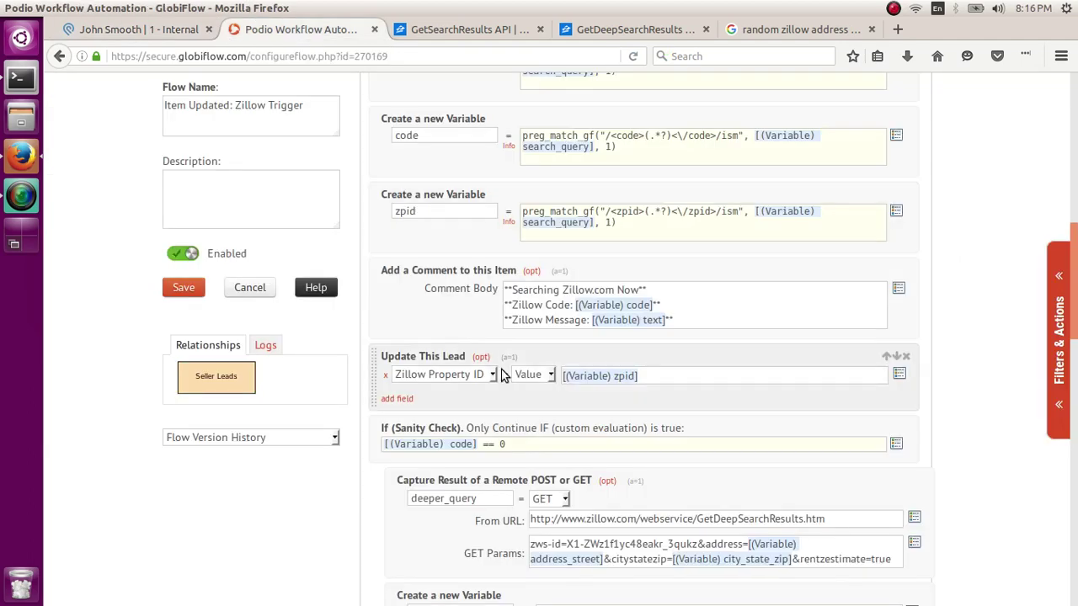
{"action": "left_click_drag", "start_coordinate": [1076, 308], "coordinate": [1077, 386]}
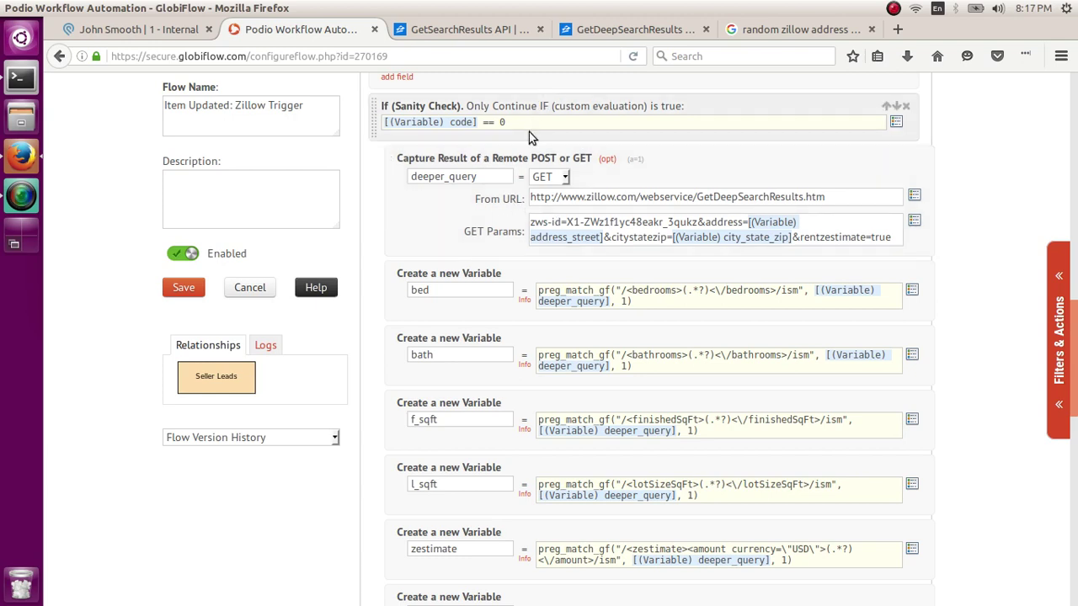
{"action": "triple_click", "coordinate": [562, 118]}
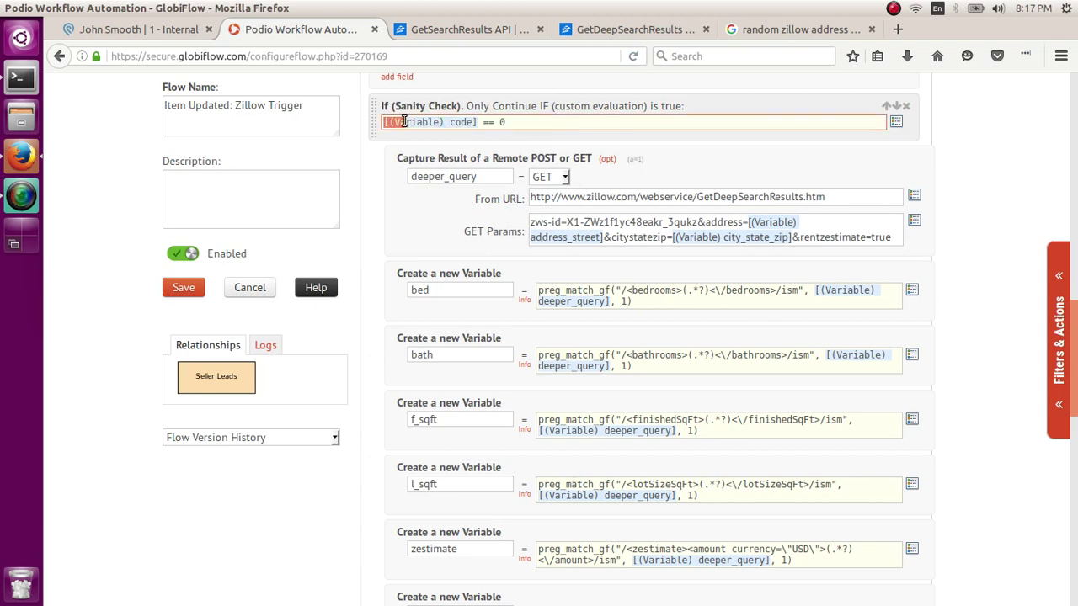
{"action": "left_click", "coordinate": [532, 123]}
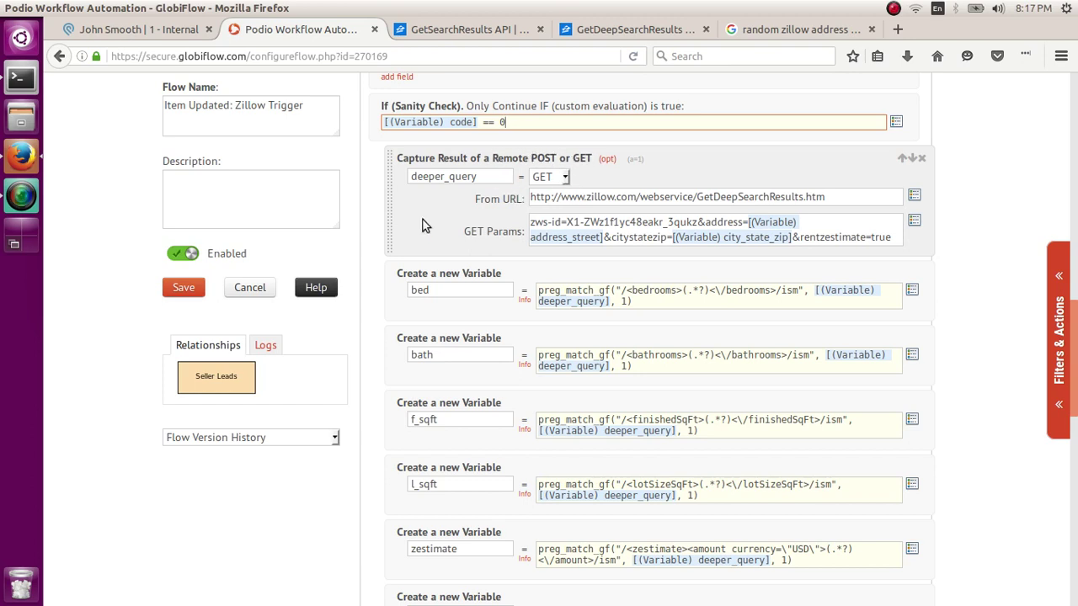
{"action": "left_click", "coordinate": [478, 176]}
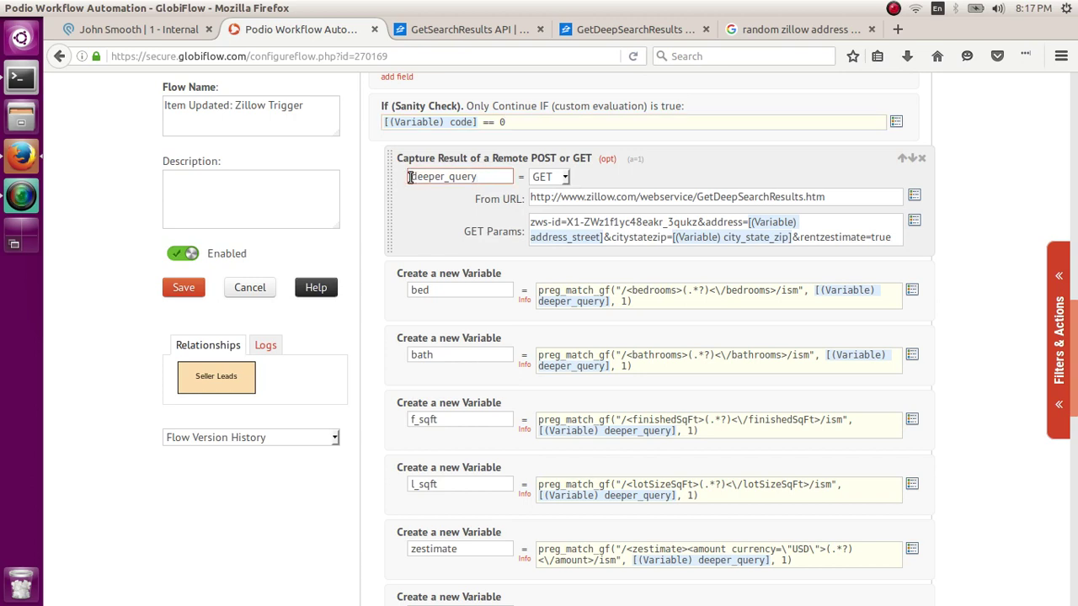
{"action": "left_click_drag", "start_coordinate": [410, 177], "coordinate": [497, 174]}
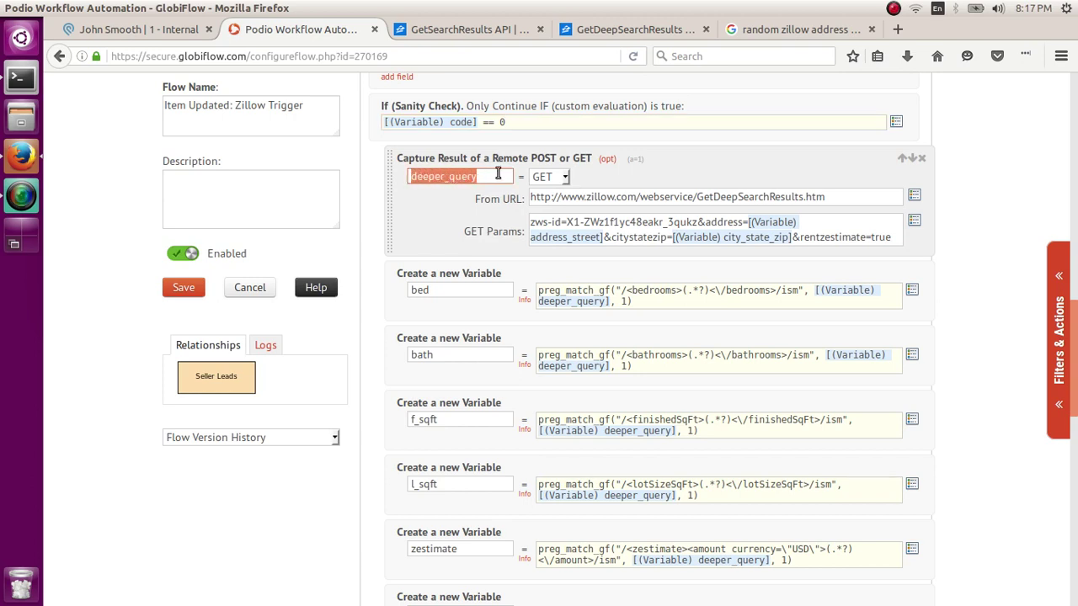
{"action": "left_click", "coordinate": [455, 222]}
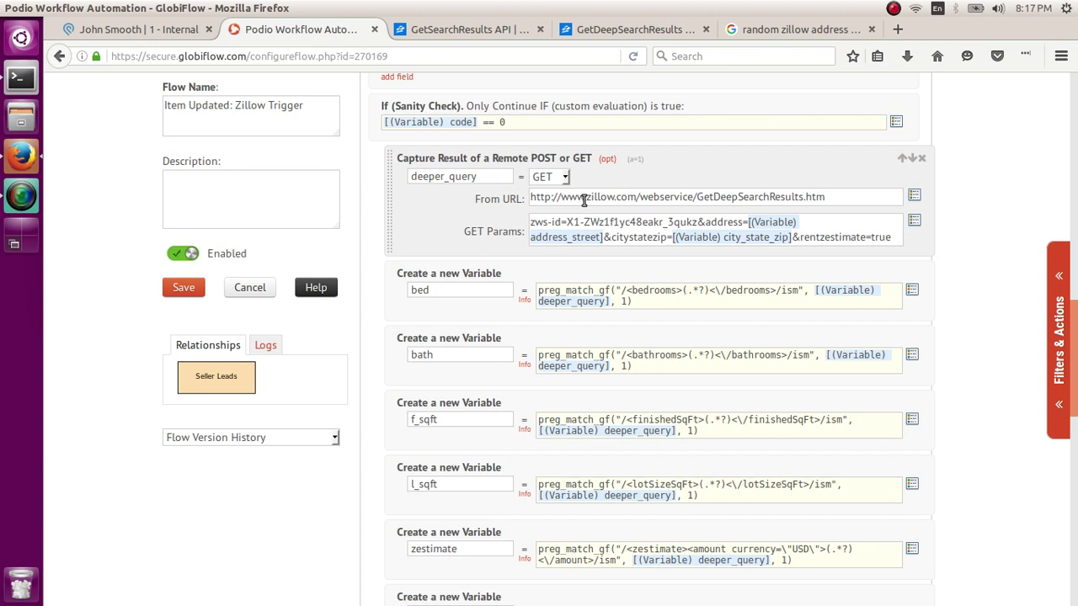
{"action": "left_click", "coordinate": [697, 197]}
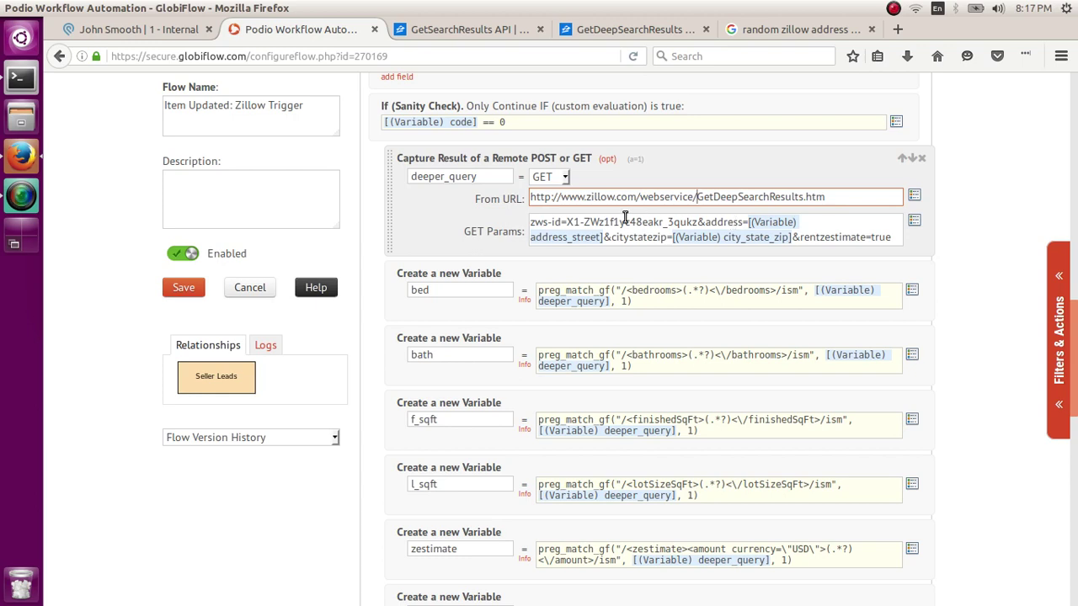
{"action": "left_click", "coordinate": [531, 224]}
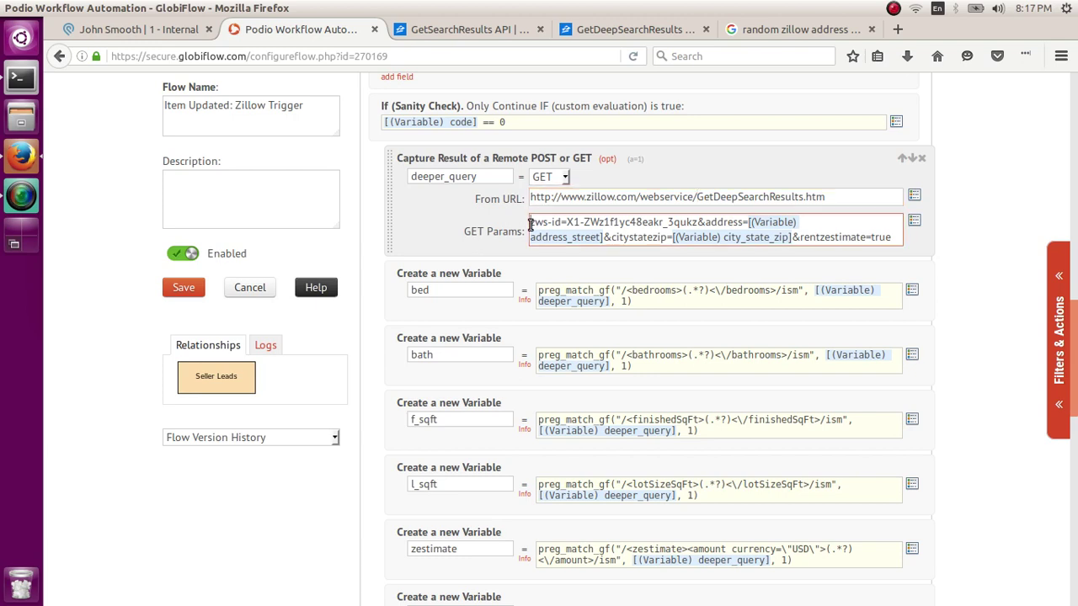
{"action": "left_click", "coordinate": [550, 179]}
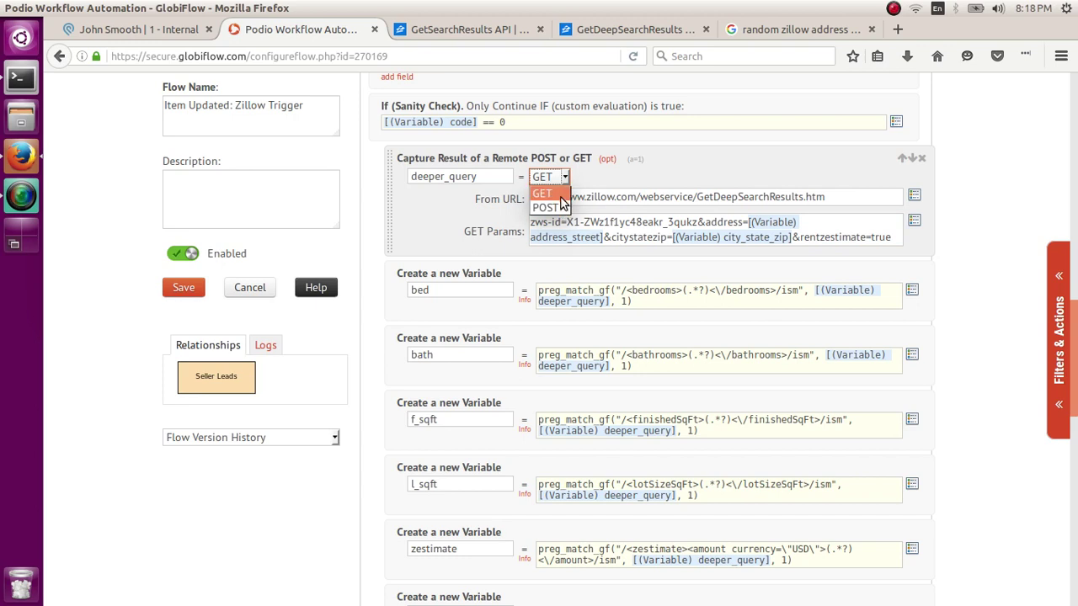
{"action": "left_click", "coordinate": [560, 195]}
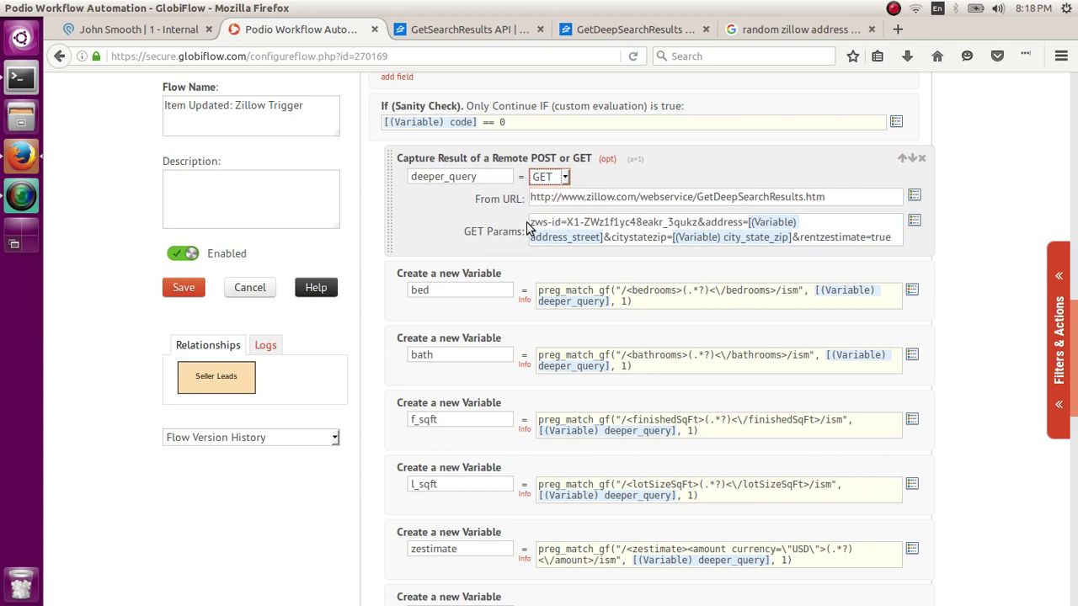
{"action": "left_click_drag", "start_coordinate": [529, 222], "coordinate": [562, 223]}
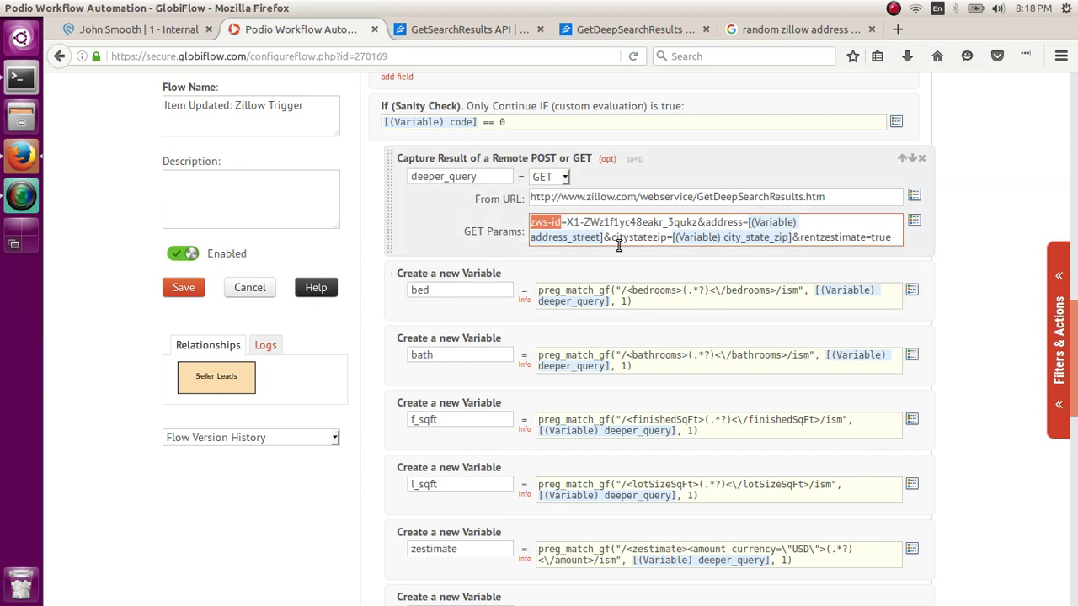
{"action": "left_click", "coordinate": [698, 223]}
{"action": "key", "text": "Right"}
{"action": "key", "text": "Right"}
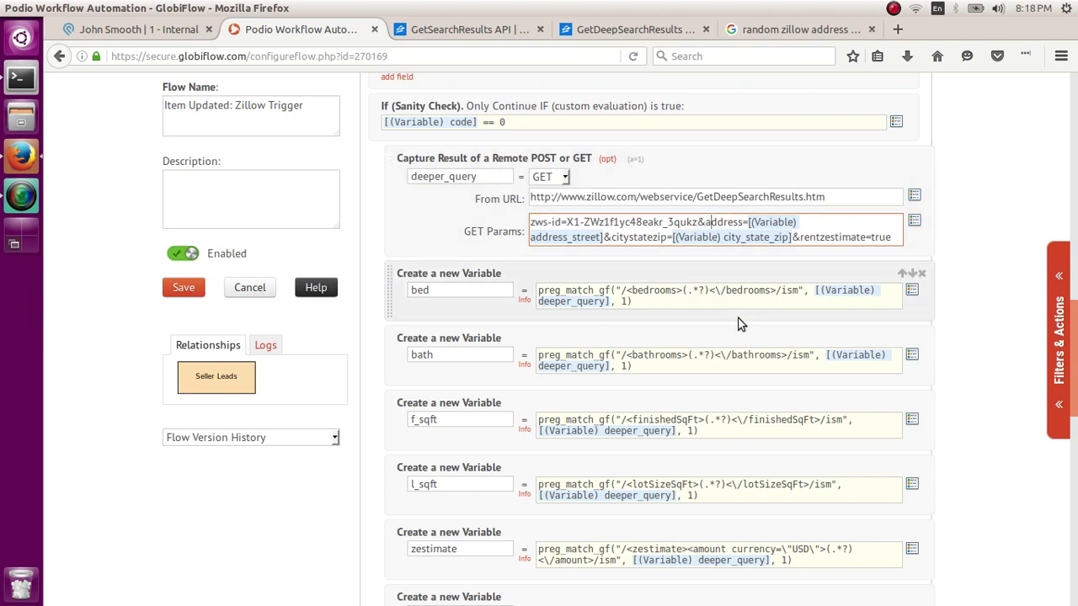
{"action": "key", "text": "shift+Right"}
{"action": "key", "text": "shift+Right"}
{"action": "key", "text": "shift+Right"}
{"action": "key", "text": "shift+Right"}
{"action": "key", "text": "shift+Right"}
{"action": "key", "text": "shift+Right"}
{"action": "key", "text": "shift+Right"}
{"action": "key", "text": "shift+Right"}
{"action": "key", "text": "shift+Right"}
{"action": "key", "text": "shift+Right"}
{"action": "key", "text": "shift+Right"}
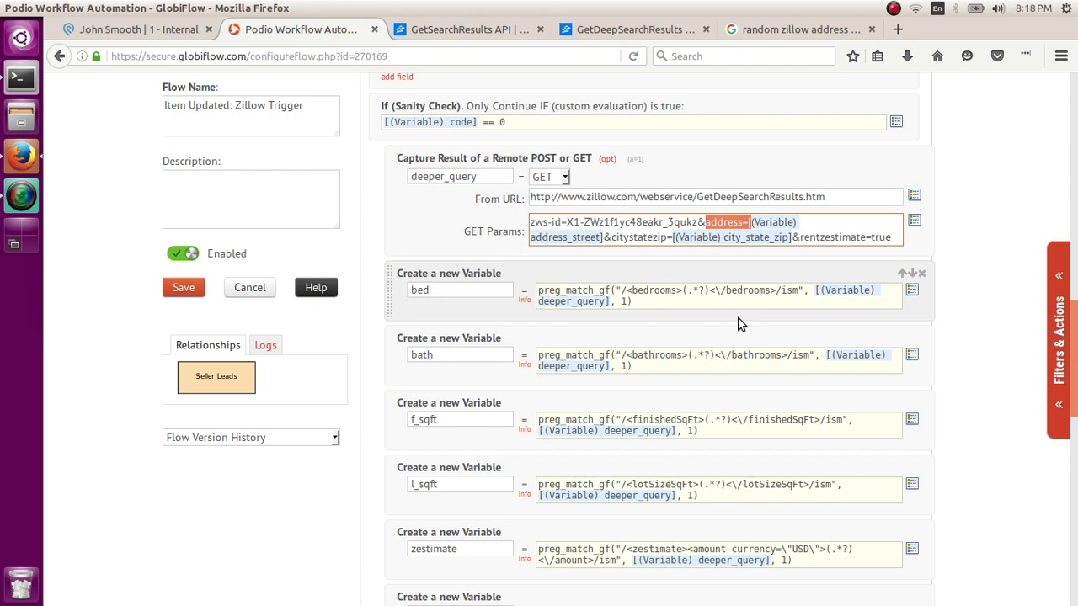
{"action": "key", "text": "shift+Right"}
{"action": "key", "text": "shift+Right"}
{"action": "key", "text": "shift+Right"}
{"action": "key", "text": "shift+Right"}
{"action": "key", "text": "shift+Right"}
{"action": "key", "text": "shift+Right"}
{"action": "key", "text": "shift+Right"}
{"action": "key", "text": "shift+Right"}
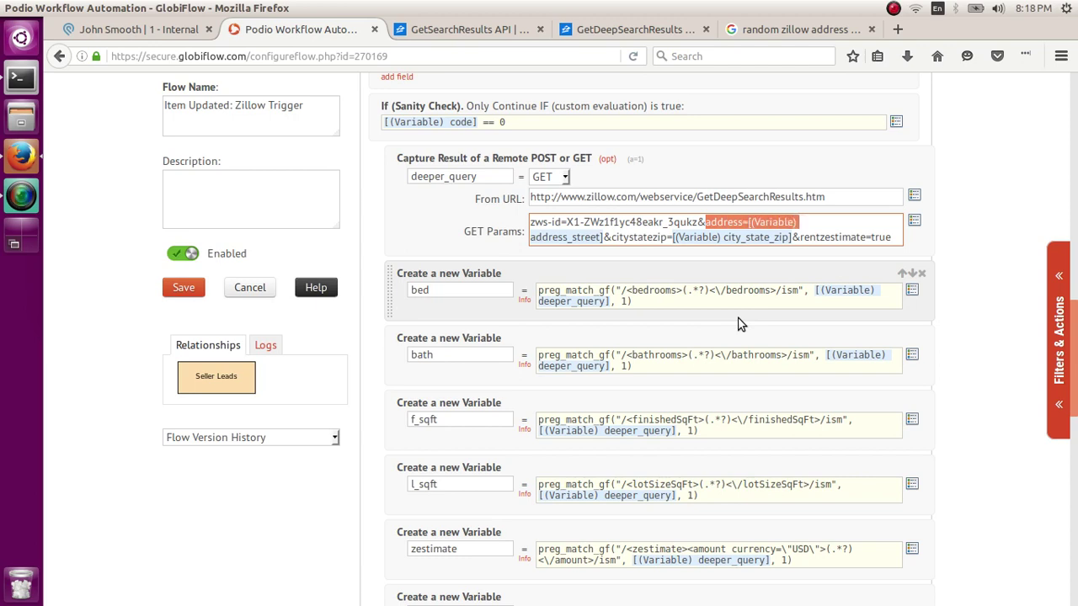
{"action": "key", "text": "shift+Right"}
{"action": "key", "text": "shift+Right"}
{"action": "key", "text": "shift+Right"}
{"action": "key", "text": "shift+Right"}
{"action": "key", "text": "shift+Right"}
{"action": "key", "text": "shift+Right"}
{"action": "key", "text": "shift+Right"}
{"action": "key", "text": "shift+Right"}
{"action": "key", "text": "shift+Right"}
{"action": "key", "text": "shift+Right"}
{"action": "key", "text": "shift+Right"}
{"action": "key", "text": "shift+Right"}
{"action": "key", "text": "shift+Right"}
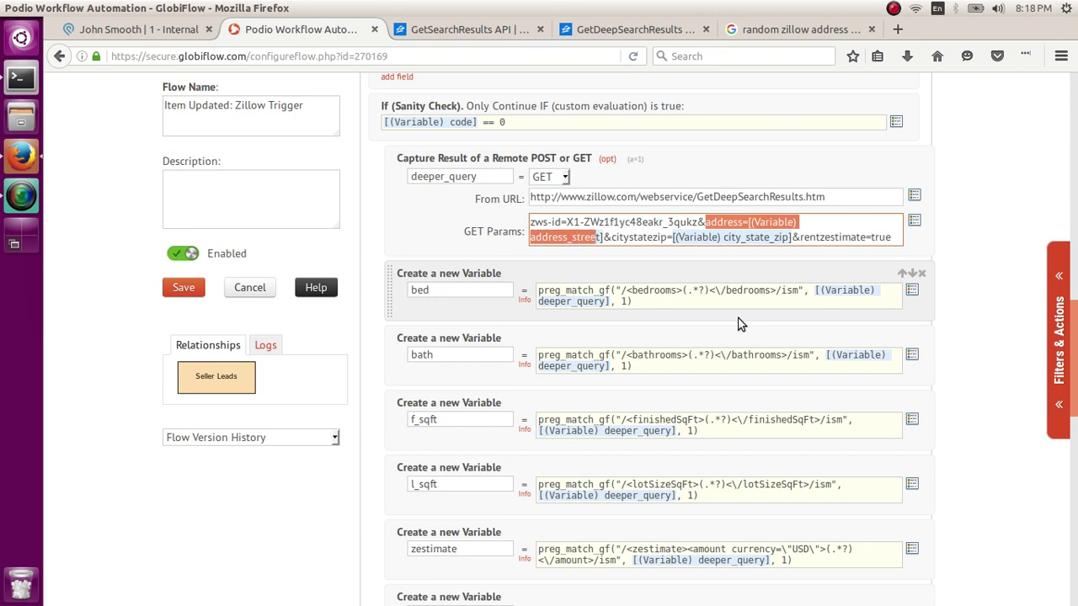
{"action": "key", "text": "shift+Right"}
{"action": "key", "text": "shift+Right"}
{"action": "key", "text": "Right"}
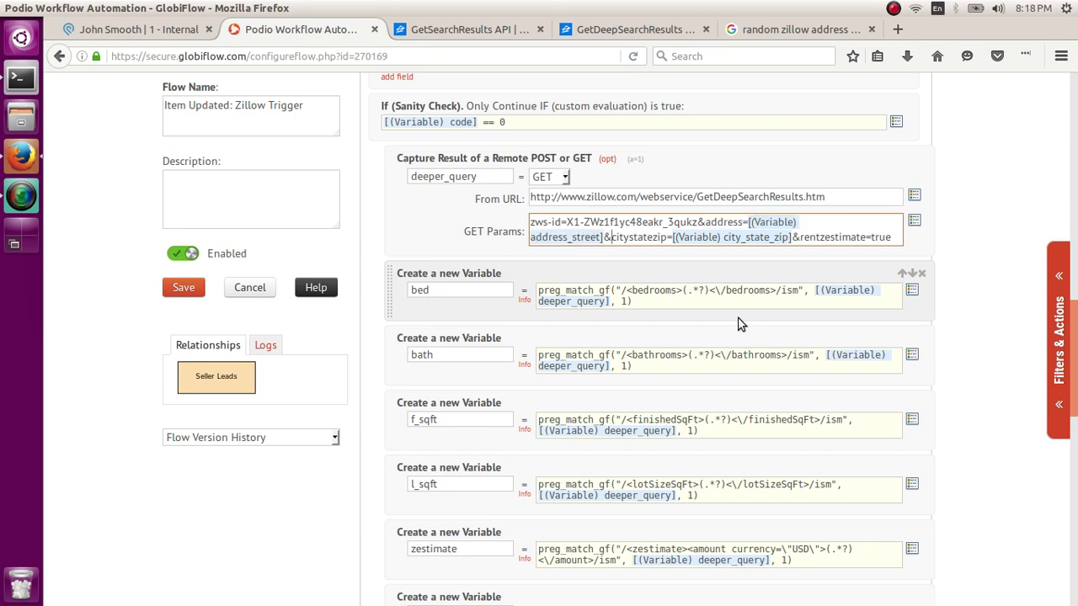
{"action": "key", "text": "Right"}
{"action": "key", "text": "Right"}
{"action": "key", "text": "shift+Right"}
{"action": "key", "text": "shift+Right"}
{"action": "key", "text": "shift+Right"}
{"action": "key", "text": "shift+Right"}
{"action": "key", "text": "shift+Right"}
{"action": "key", "text": "shift+Right"}
{"action": "key", "text": "shift+Right"}
{"action": "key", "text": "shift+Right"}
{"action": "key", "text": "shift+Right"}
{"action": "key", "text": "shift+Right"}
{"action": "key", "text": "shift+Right"}
{"action": "key", "text": "shift+Right"}
{"action": "key", "text": "shift+Right"}
{"action": "key", "text": "shift+Right"}
{"action": "key", "text": "shift+Right"}
{"action": "key", "text": "shift+Right"}
{"action": "key", "text": "shift+Right"}
{"action": "key", "text": "shift+Right"}
{"action": "key", "text": "shift+Right"}
{"action": "key", "text": "shift+Right"}
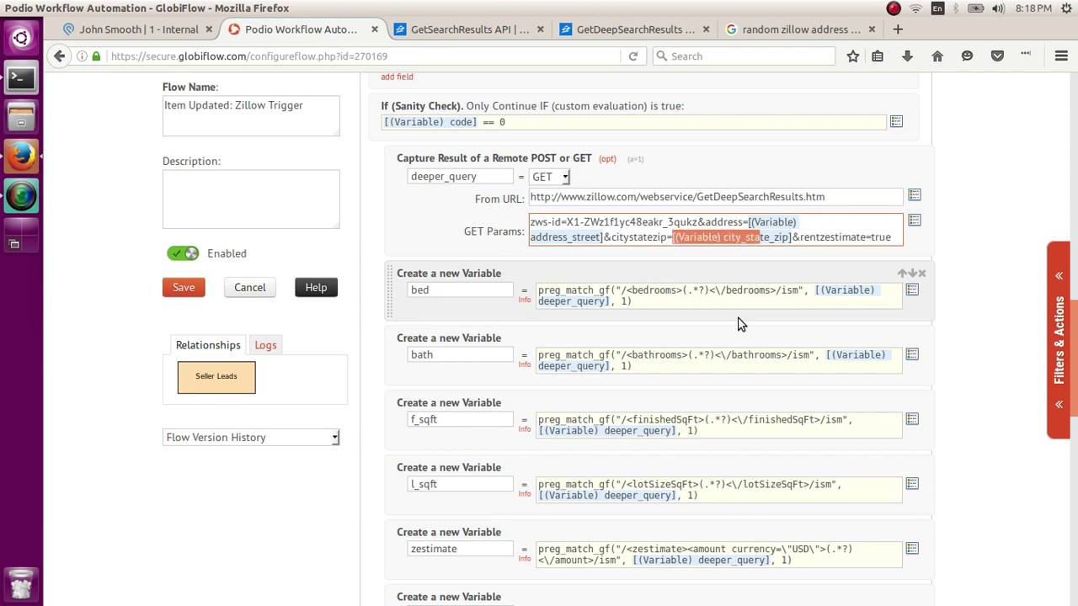
{"action": "key", "text": "Right"}
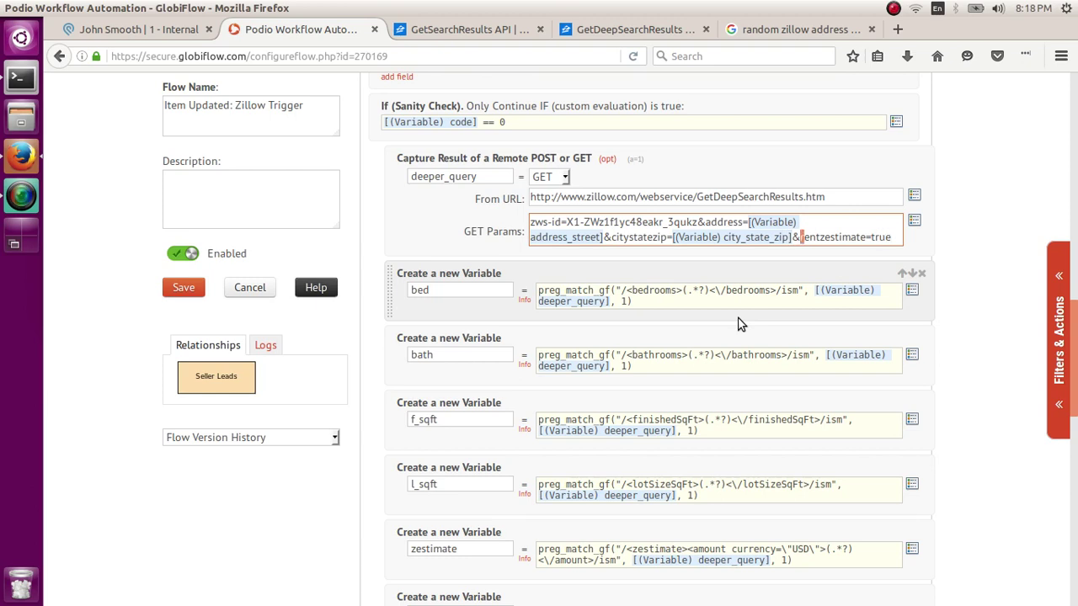
{"action": "key", "text": "shift+Right"}
{"action": "key", "text": "shift+Right"}
{"action": "key", "text": "shift+Right"}
{"action": "key", "text": "shift+Right"}
{"action": "key", "text": "shift+Right"}
{"action": "key", "text": "shift+Right"}
{"action": "key", "text": "shift+Right"}
{"action": "key", "text": "shift+Right"}
{"action": "key", "text": "shift+Right"}
{"action": "key", "text": "shift+Right"}
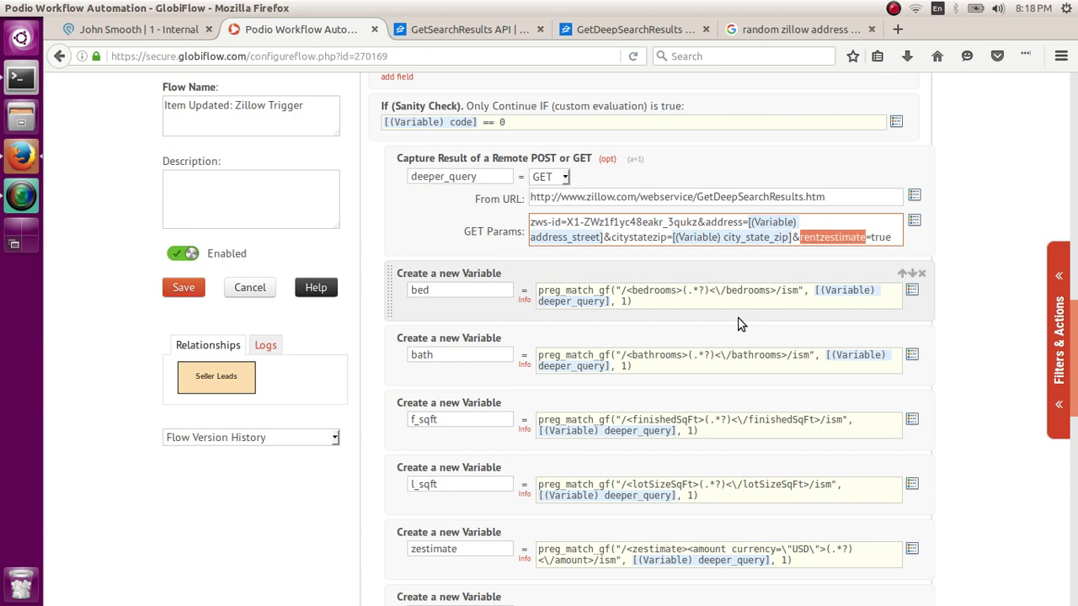
{"action": "key", "text": "shift+Right"}
{"action": "key", "text": "shift+Right"}
{"action": "left_click", "coordinate": [730, 258]}
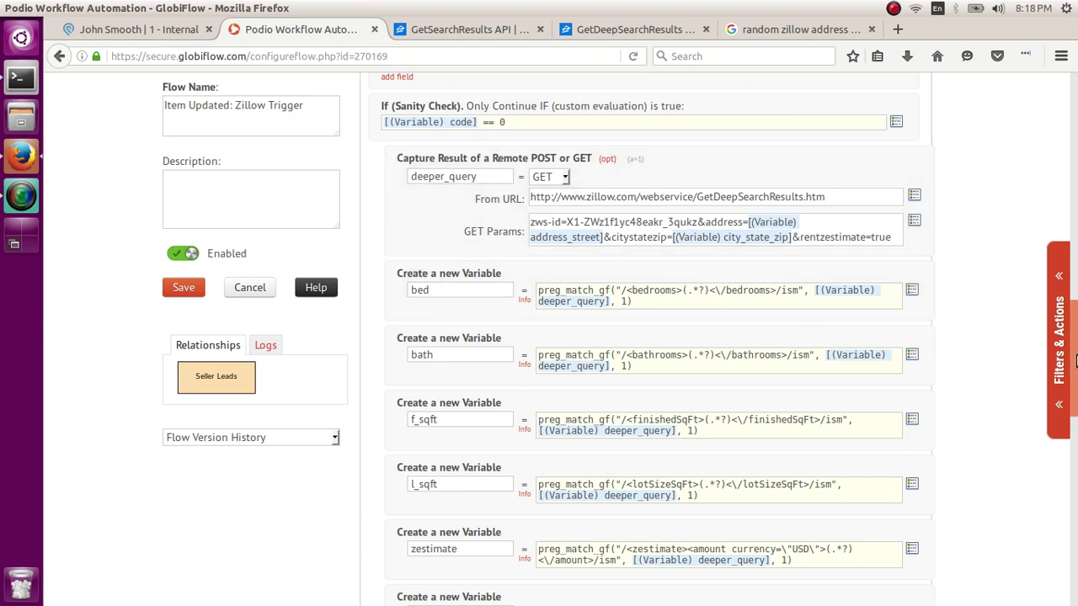
{"action": "scroll", "coordinate": [1076, 383], "scroll_direction": "down", "scroll_amount": 2}
{"action": "scroll", "coordinate": [1076, 383], "scroll_direction": "down", "scroll_amount": 1}
{"action": "scroll", "coordinate": [1076, 384], "scroll_direction": "up", "scroll_amount": 1}
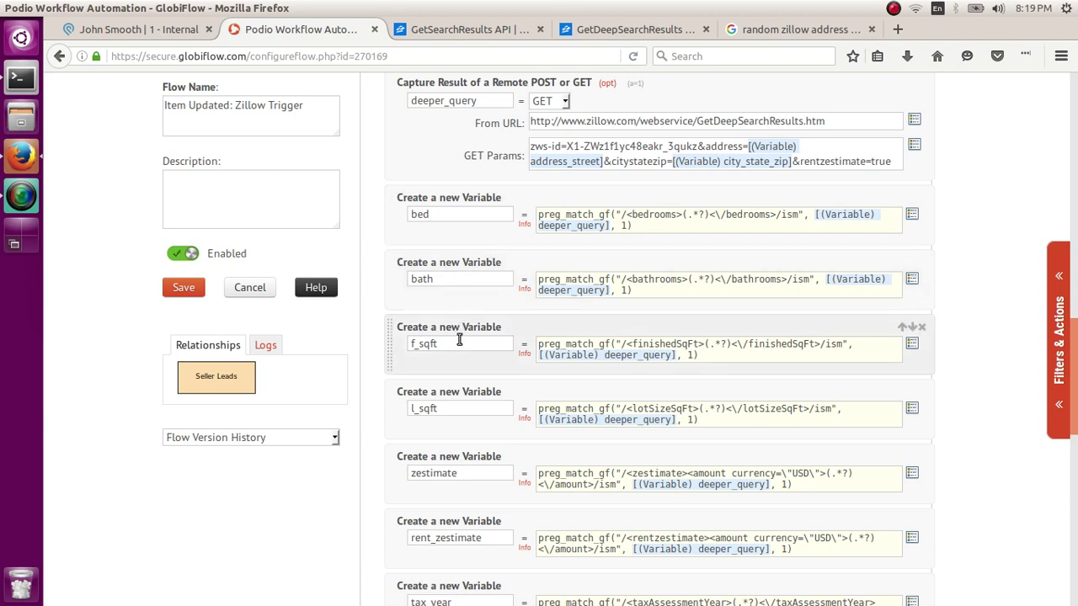
{"action": "left_click_drag", "start_coordinate": [459, 341], "coordinate": [406, 345]}
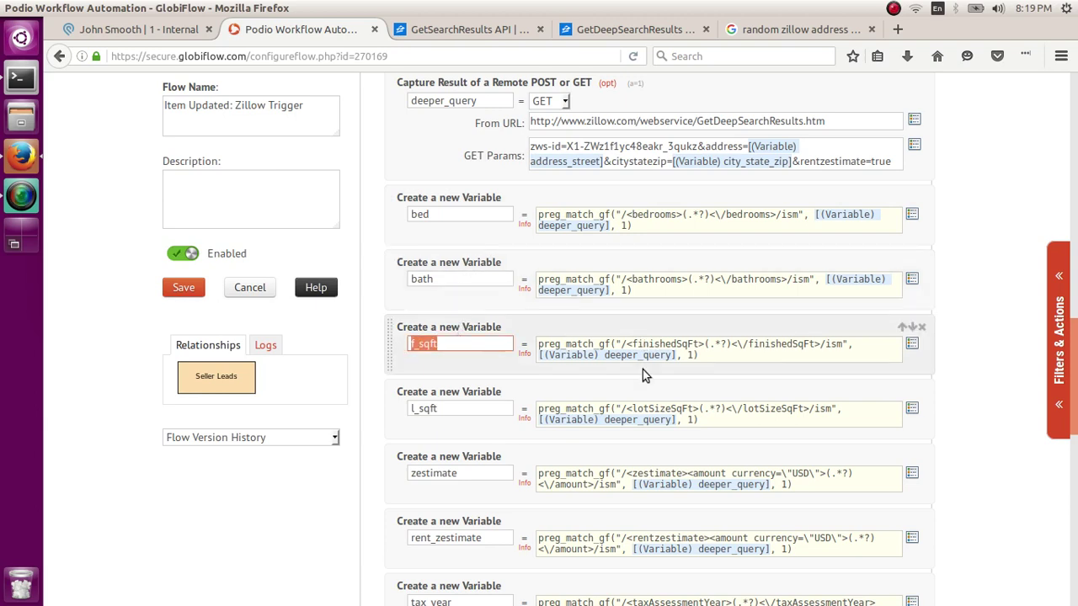
{"action": "left_click", "coordinate": [425, 410]}
{"action": "left_click_drag", "start_coordinate": [425, 410], "coordinate": [396, 410]}
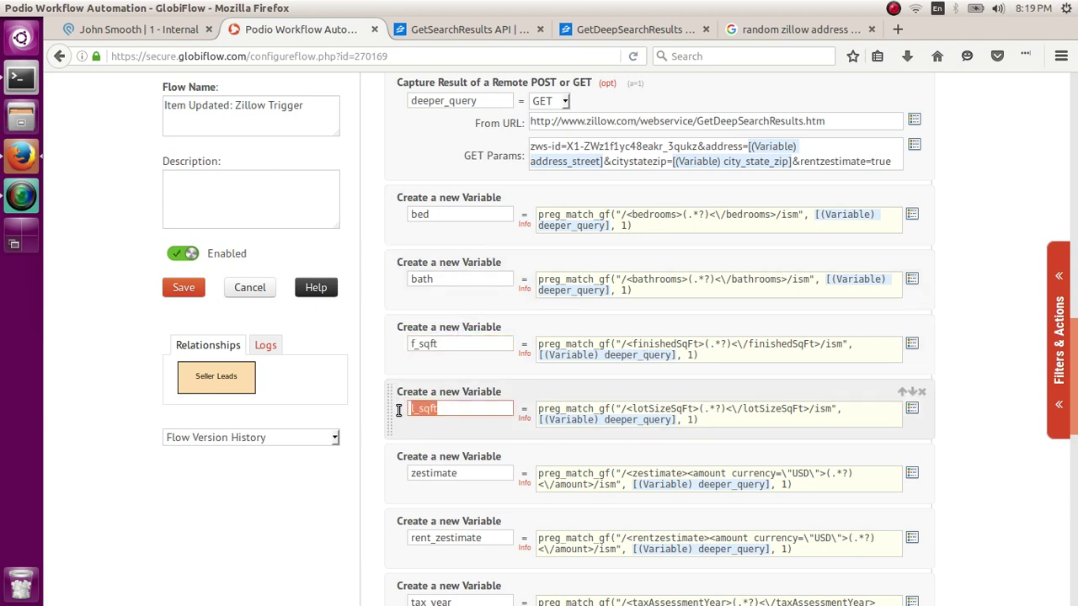
{"action": "left_click_drag", "start_coordinate": [469, 473], "coordinate": [398, 473]}
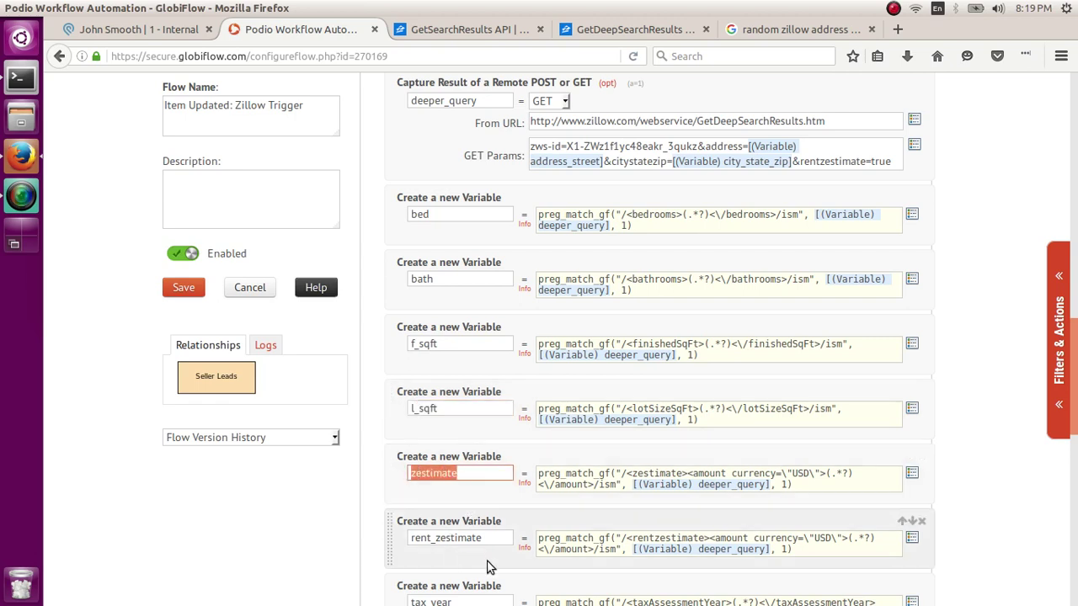
{"action": "left_click_drag", "start_coordinate": [486, 540], "coordinate": [406, 540]}
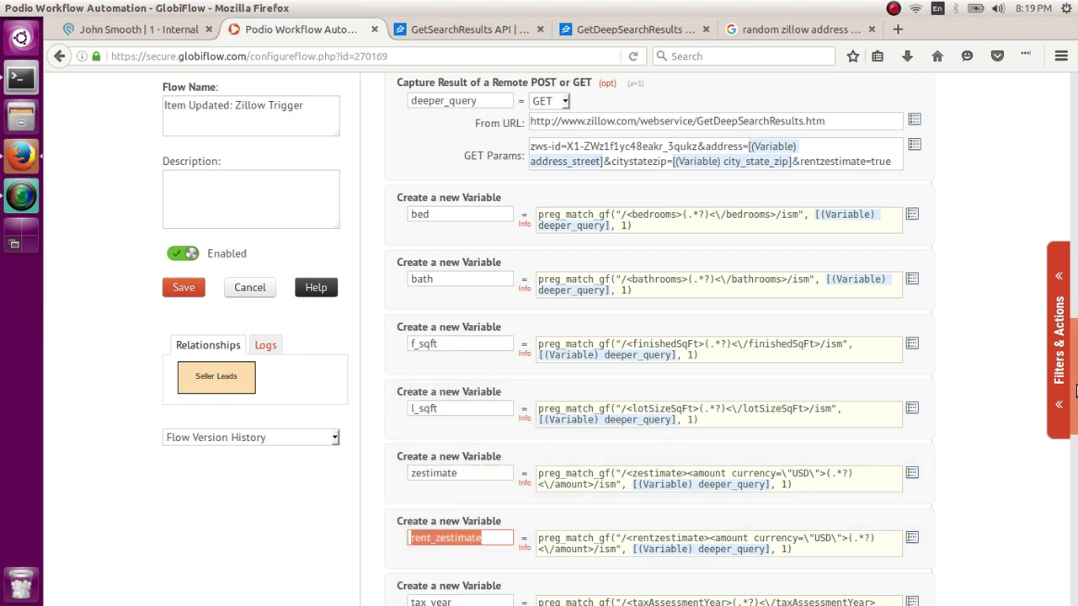
{"action": "scroll", "coordinate": [1076, 387], "scroll_direction": "down", "scroll_amount": 2}
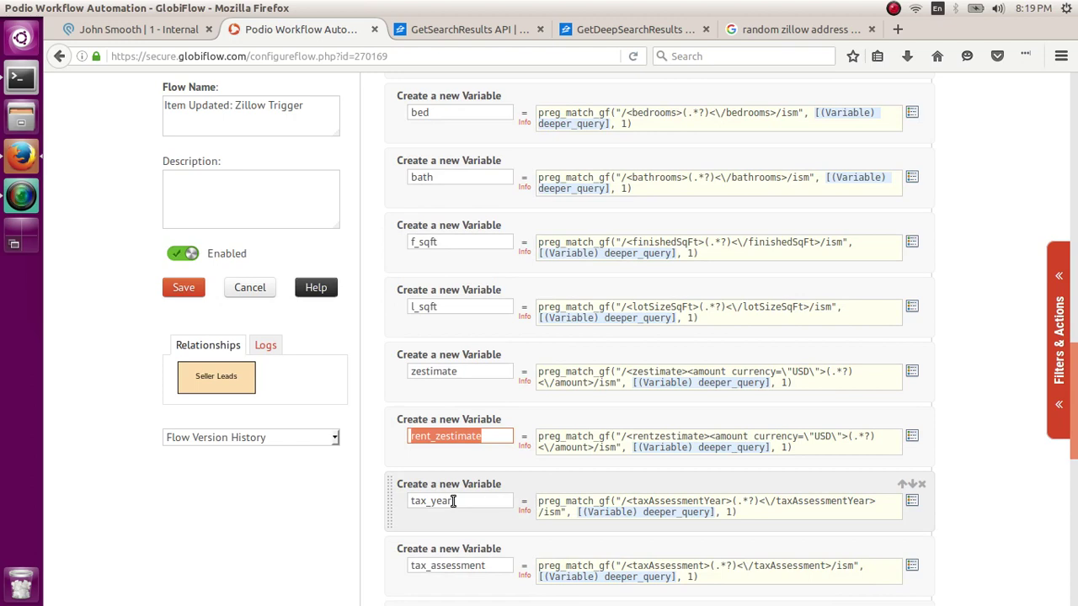
{"action": "left_click_drag", "start_coordinate": [453, 501], "coordinate": [406, 502]}
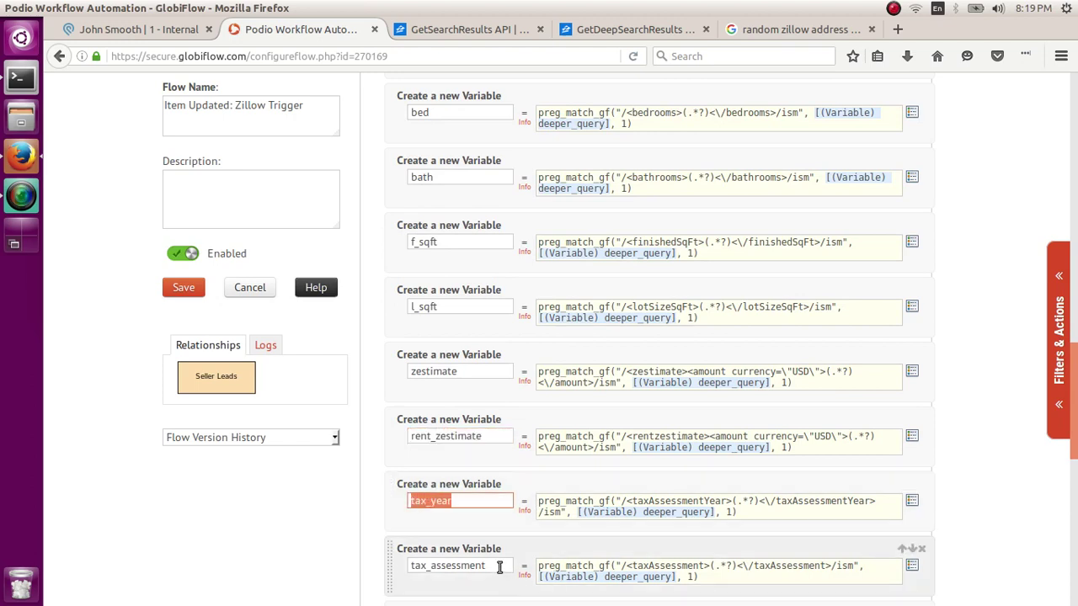
{"action": "left_click_drag", "start_coordinate": [501, 566], "coordinate": [362, 565]}
{"action": "left_click_drag", "start_coordinate": [1077, 430], "coordinate": [1076, 407]}
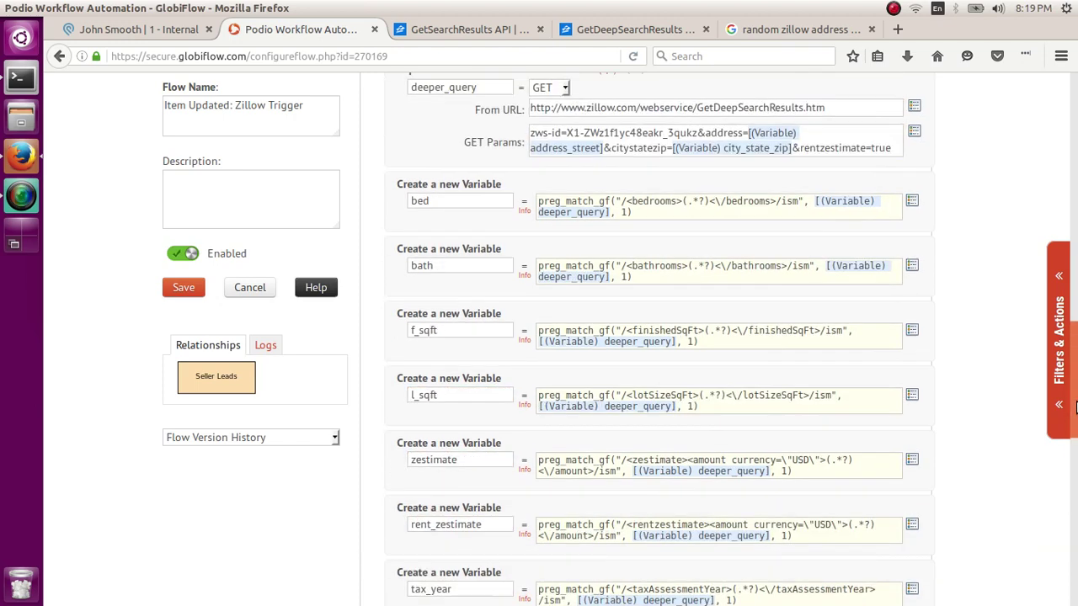
{"action": "triple_click", "coordinate": [633, 212]}
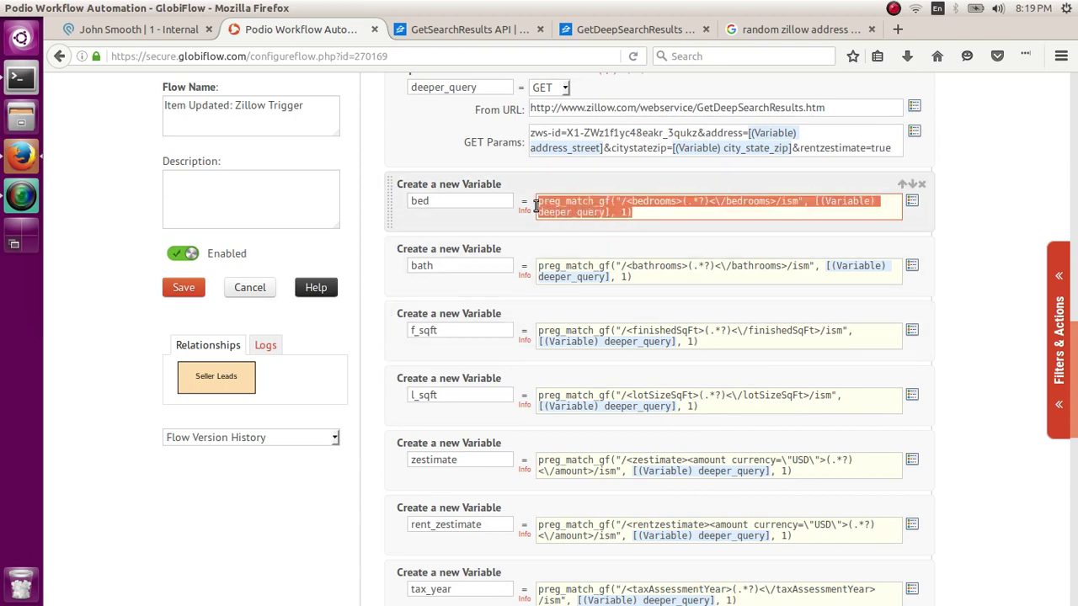
{"action": "left_click", "coordinate": [603, 235]}
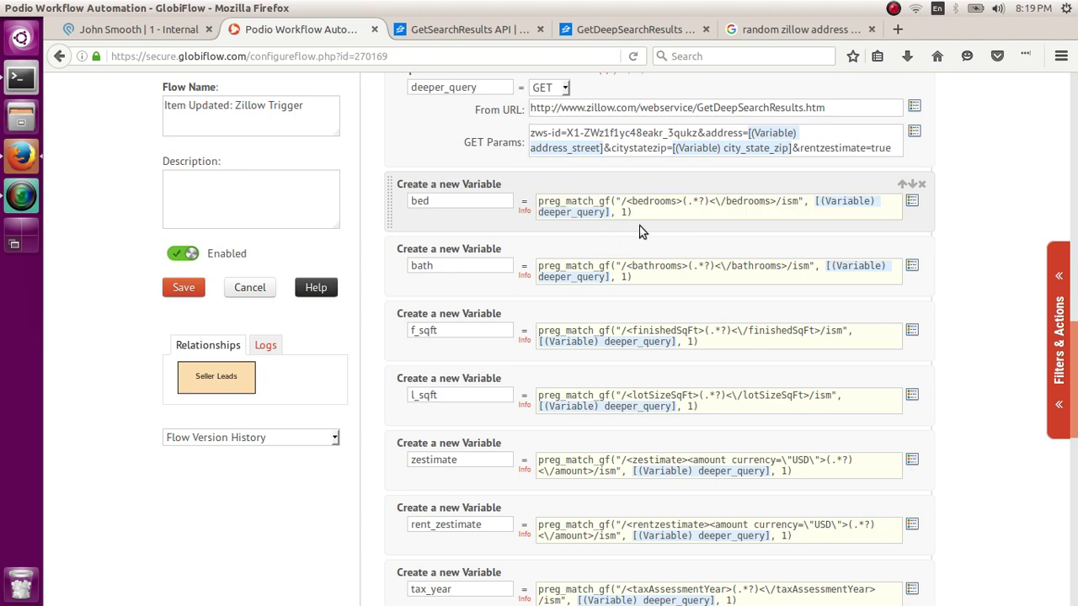
{"action": "triple_click", "coordinate": [631, 206]}
{"action": "mouse_move", "coordinate": [633, 202]}
{"action": "left_mouse_down"}
{"action": "mouse_move", "coordinate": [651, 201]}
{"action": "mouse_move", "coordinate": [631, 203]}
{"action": "left_mouse_up"}
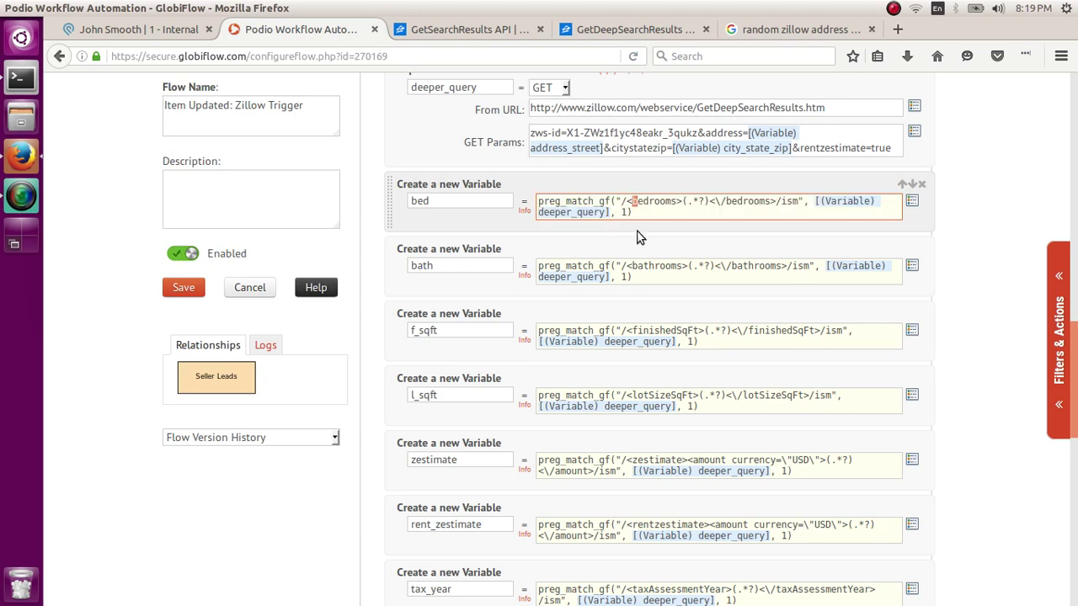
{"action": "key", "text": "shift+Right"}
{"action": "key", "text": "shift+Right"}
{"action": "key", "text": "shift+Right"}
{"action": "key", "text": "shift+Right"}
{"action": "key", "text": "shift+Right"}
{"action": "key", "text": "shift+Right"}
{"action": "key", "text": "shift+Right"}
{"action": "key", "text": "shift+Right"}
{"action": "key", "text": "Right"}
{"action": "key", "text": "shift+Right"}
{"action": "key", "text": "shift+Right"}
{"action": "key", "text": "shift+Right"}
{"action": "key", "text": "shift+Right"}
{"action": "key", "text": "shift+Right"}
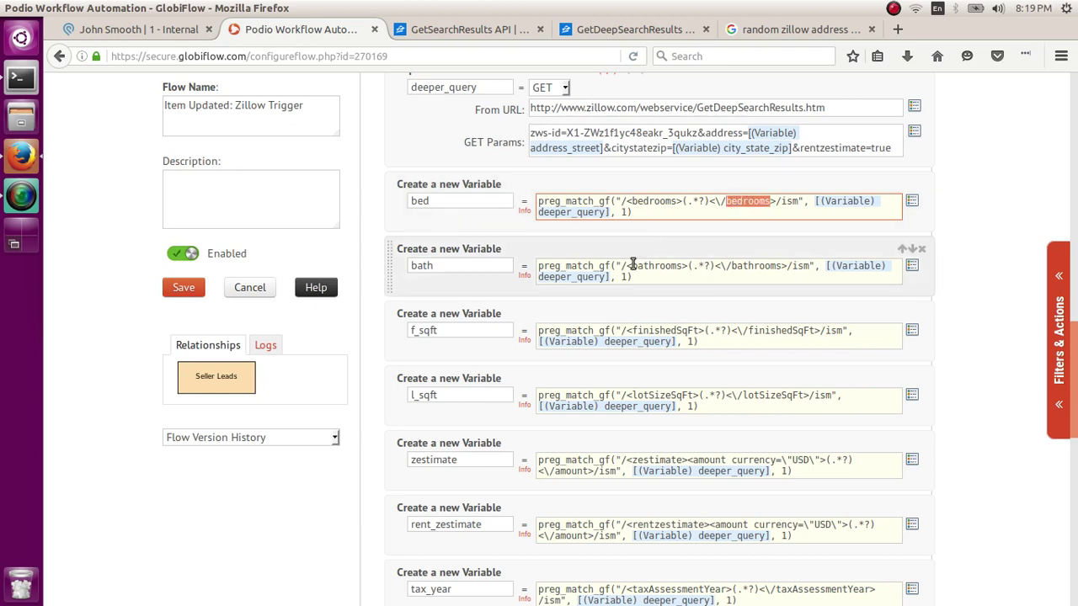
{"action": "left_click", "coordinate": [632, 266]}
{"action": "key", "text": "shift+Right"}
{"action": "key", "text": "shift+Right"}
{"action": "key", "text": "shift+Right"}
{"action": "key", "text": "shift+Right"}
{"action": "key", "text": "shift+Right"}
{"action": "key", "text": "shift+Right"}
{"action": "key", "text": "shift+Right"}
{"action": "key", "text": "shift+Right"}
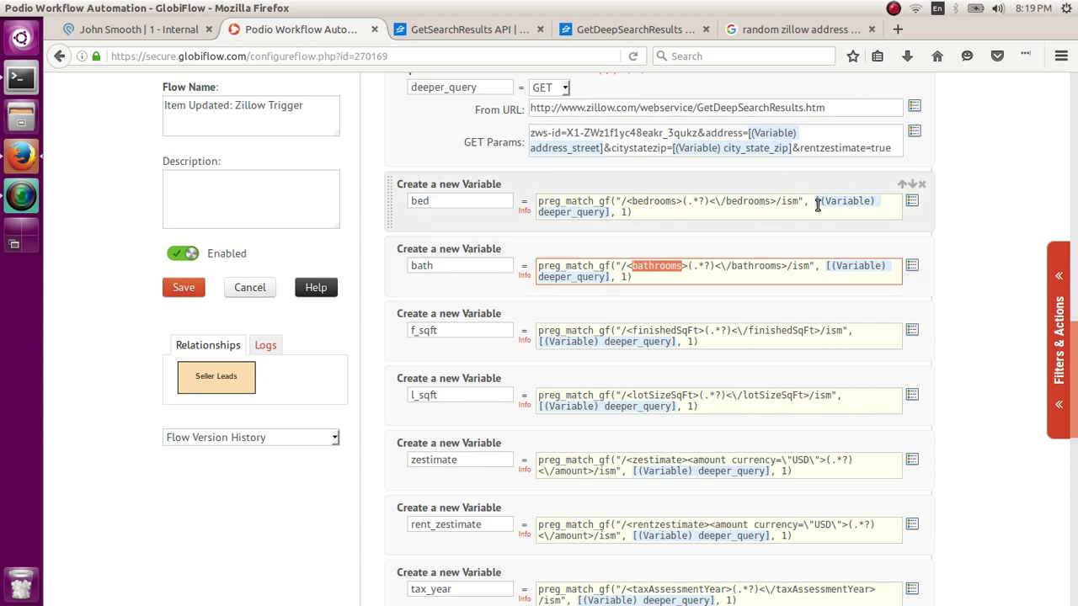
{"action": "left_click_drag", "start_coordinate": [815, 202], "coordinate": [817, 212]}
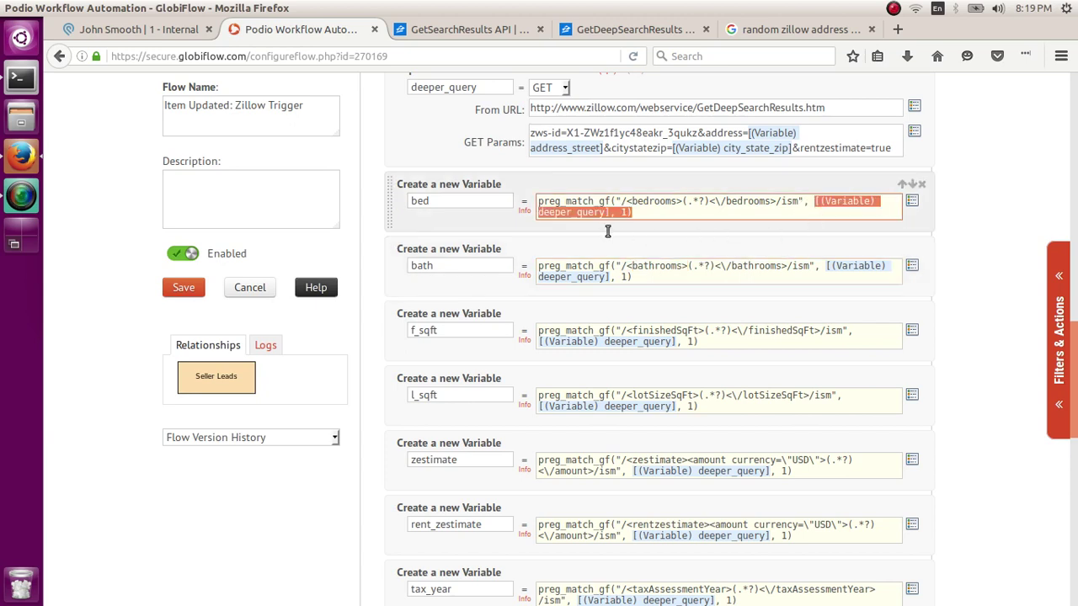
{"action": "left_click_drag", "start_coordinate": [608, 217], "coordinate": [608, 213]}
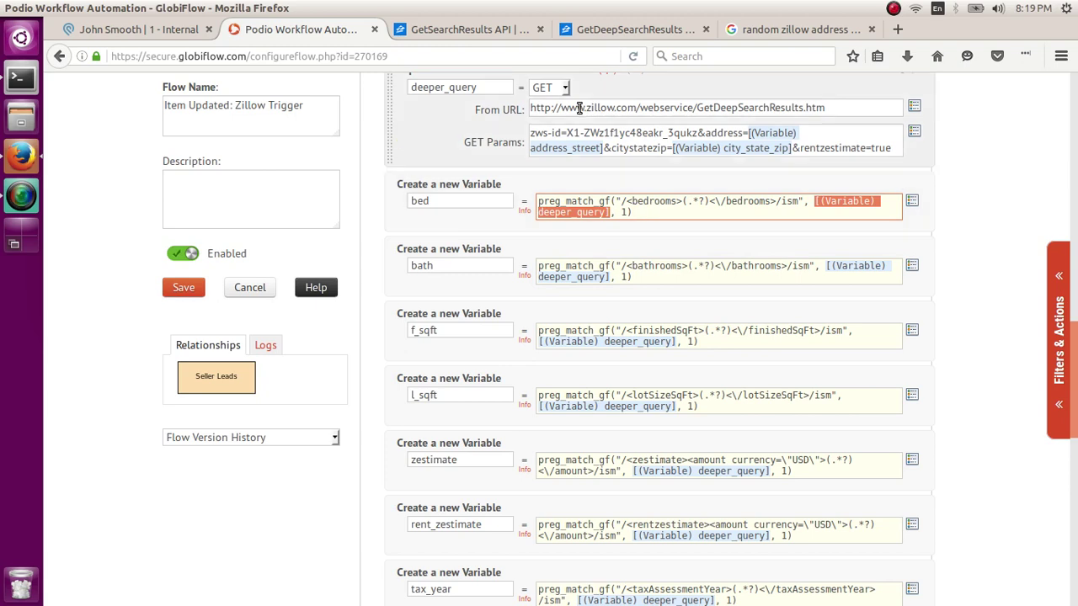
{"action": "left_click_drag", "start_coordinate": [481, 88], "coordinate": [409, 88]}
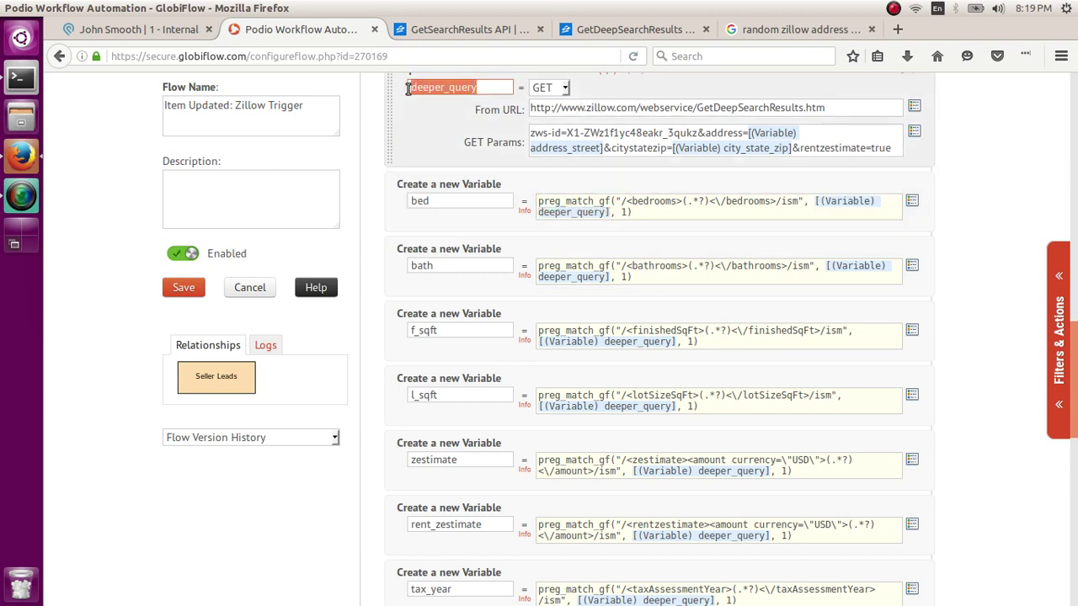
{"action": "left_click_drag", "start_coordinate": [1076, 425], "coordinate": [1076, 416]}
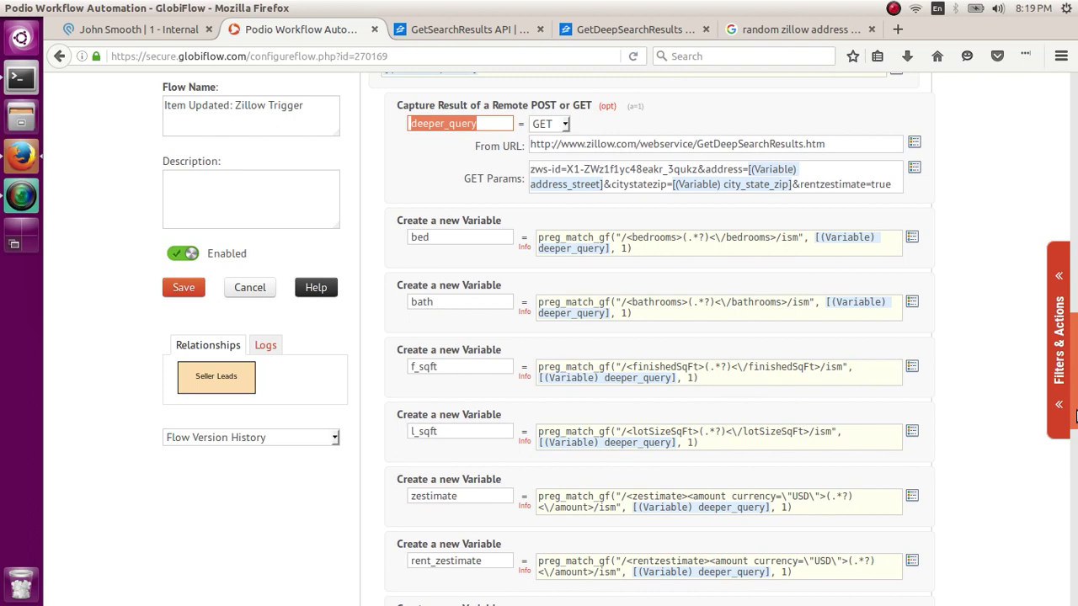
{"action": "left_click_drag", "start_coordinate": [1075, 415], "coordinate": [1076, 461]}
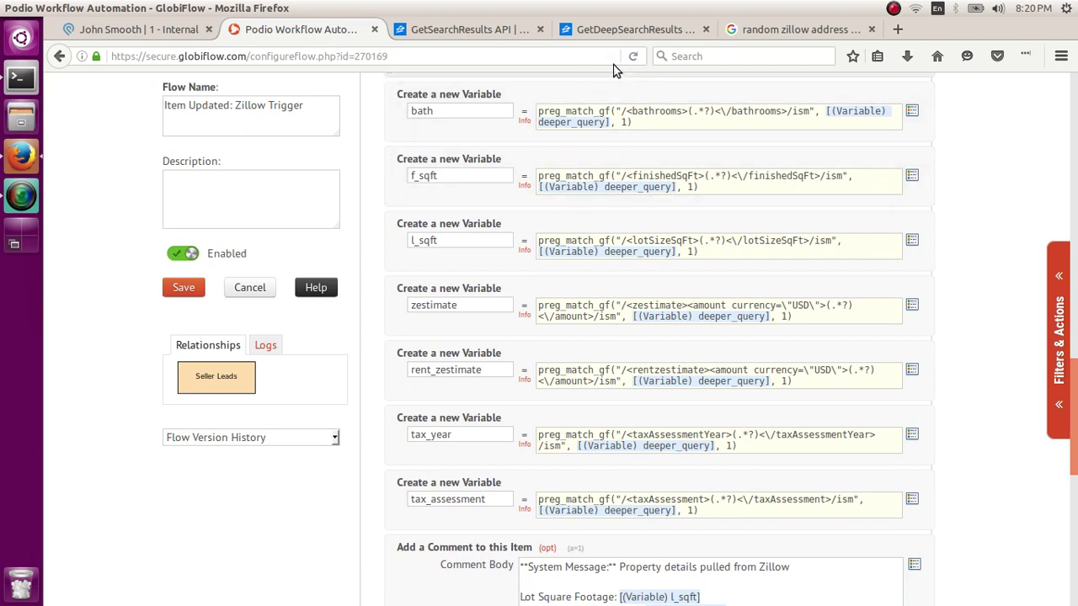
Step: Review the GetDeepSearchResults sample output from latitude through the useCode SingleFamily line
{"action": "left_click", "coordinate": [615, 33]}
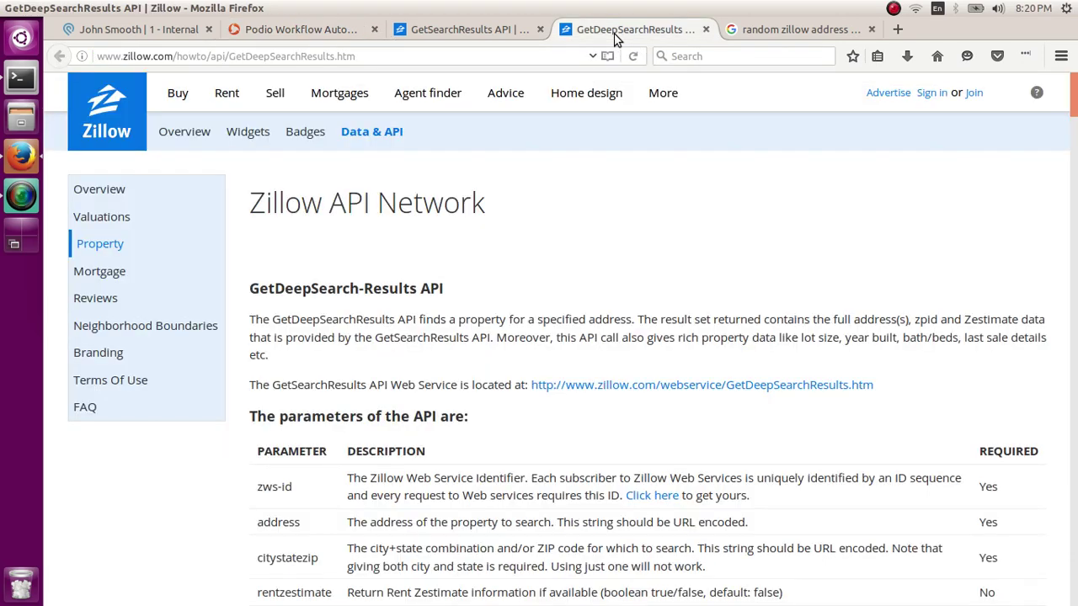
{"action": "left_click_drag", "start_coordinate": [1075, 109], "coordinate": [1076, 449]}
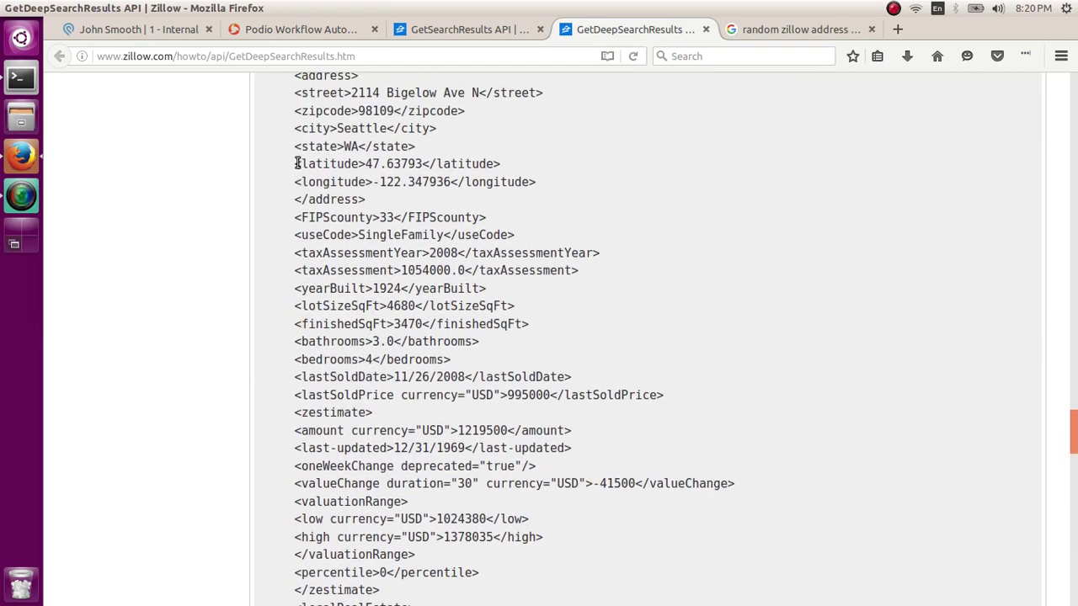
{"action": "left_click_drag", "start_coordinate": [297, 163], "coordinate": [500, 219]}
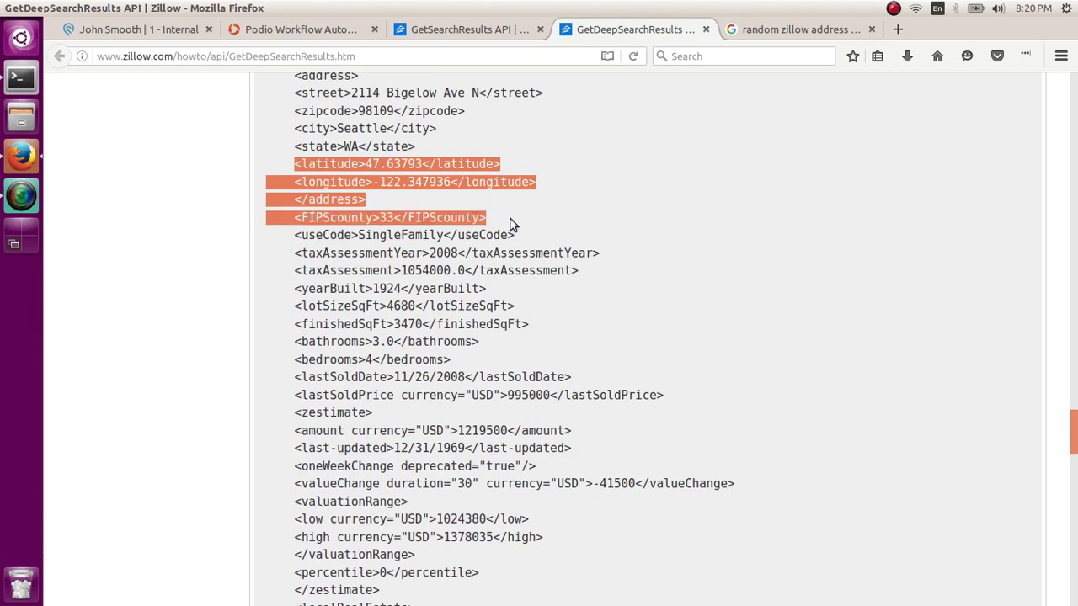
{"action": "left_click_drag", "start_coordinate": [510, 223], "coordinate": [533, 232]}
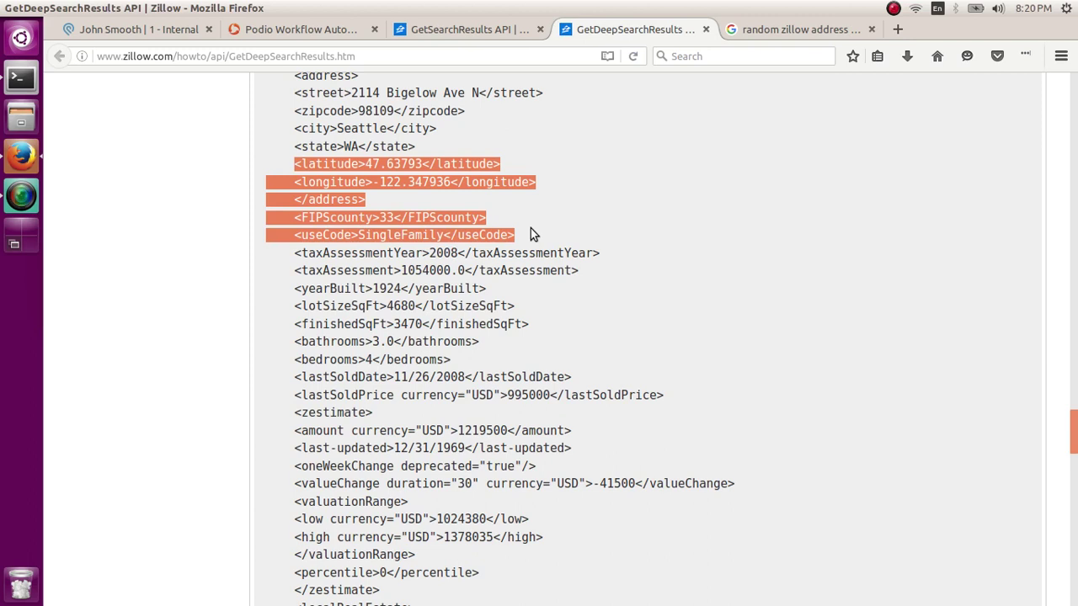
{"action": "left_click", "coordinate": [531, 228]}
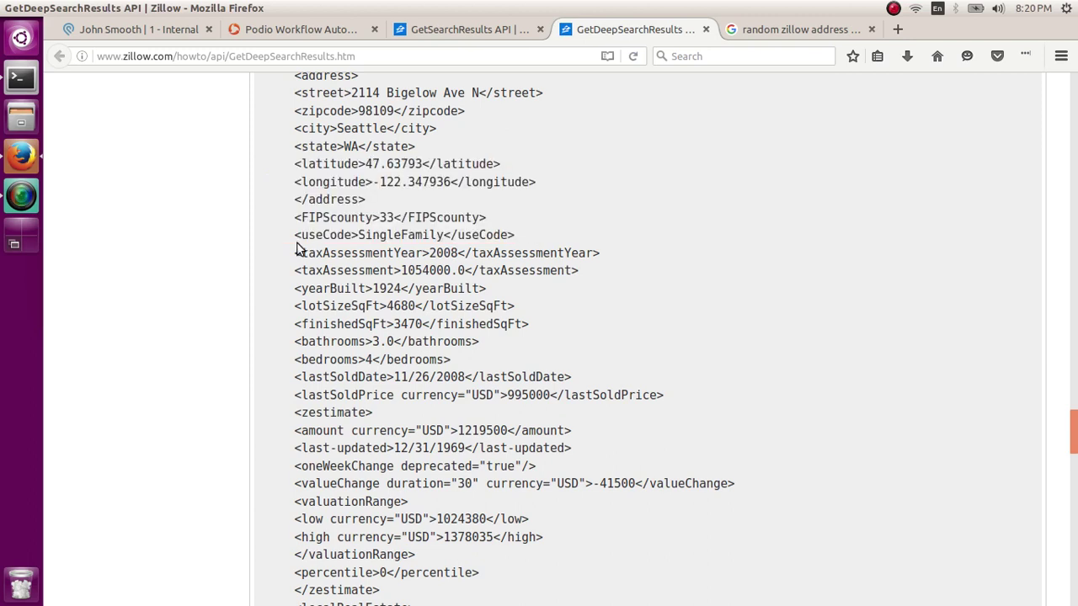
{"action": "left_click_drag", "start_coordinate": [295, 236], "coordinate": [517, 237]}
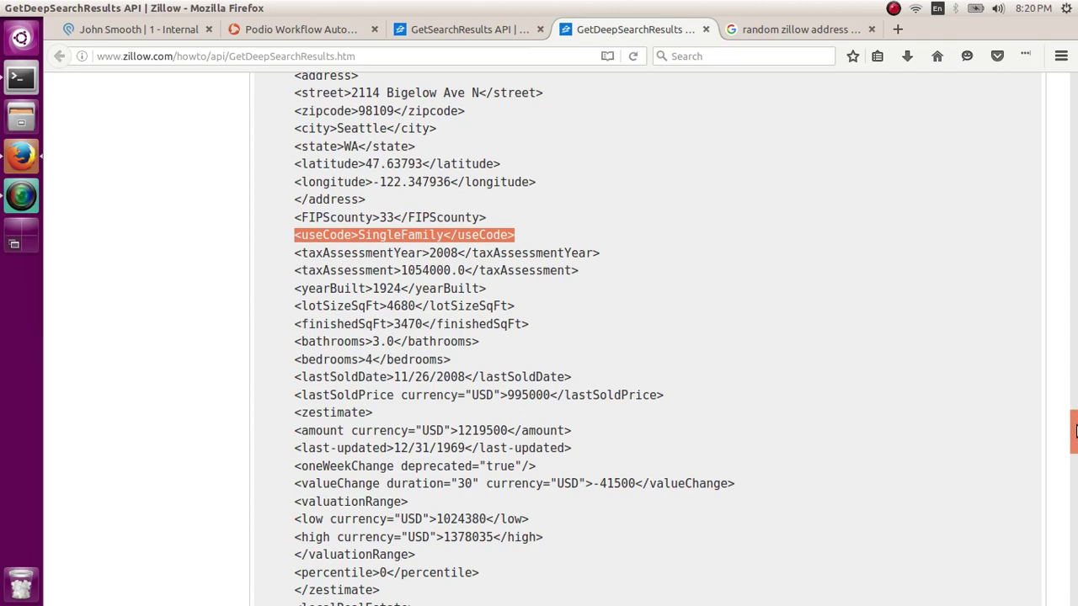
{"action": "left_click_drag", "start_coordinate": [1075, 430], "coordinate": [1076, 233]}
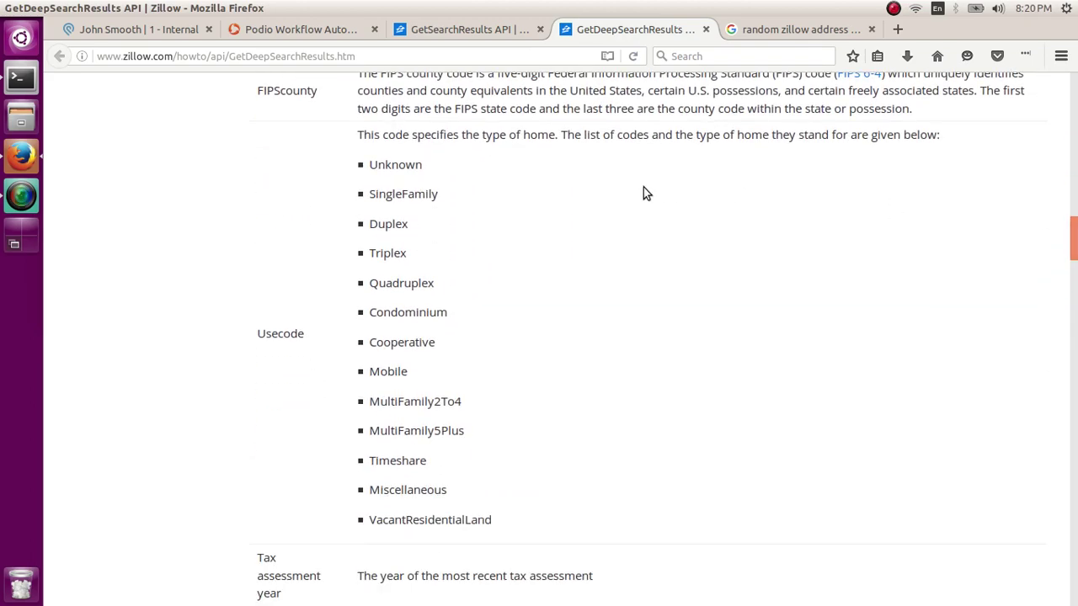
Step: Review the Usecode home-type list and the taxAssessmentYear sample line
{"action": "left_click_drag", "start_coordinate": [370, 165], "coordinate": [479, 484]}
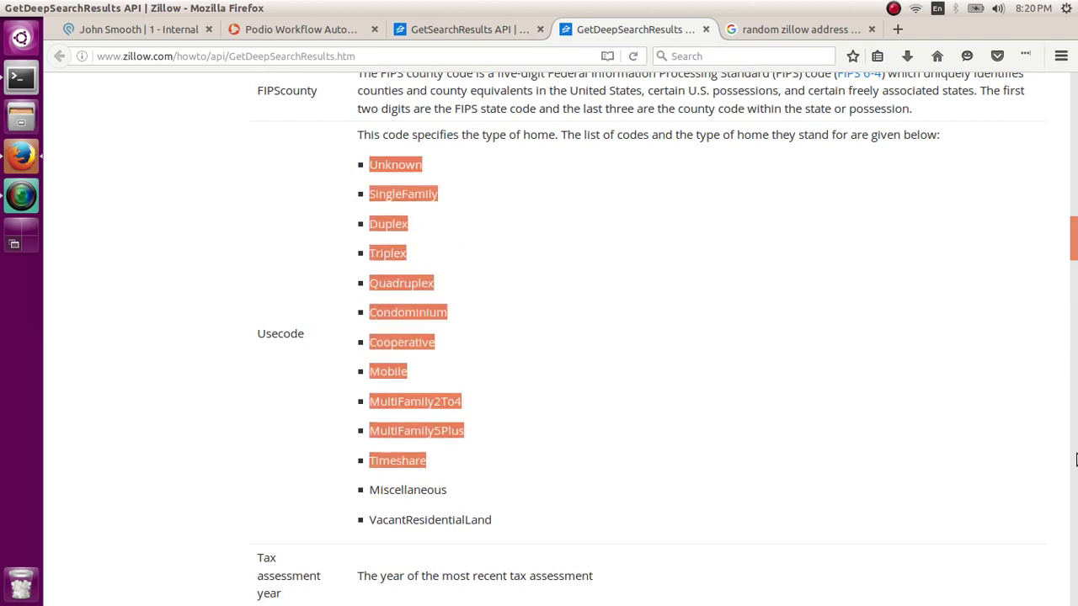
{"action": "left_click", "coordinate": [802, 410]}
{"action": "left_click_drag", "start_coordinate": [1076, 257], "coordinate": [1076, 448]}
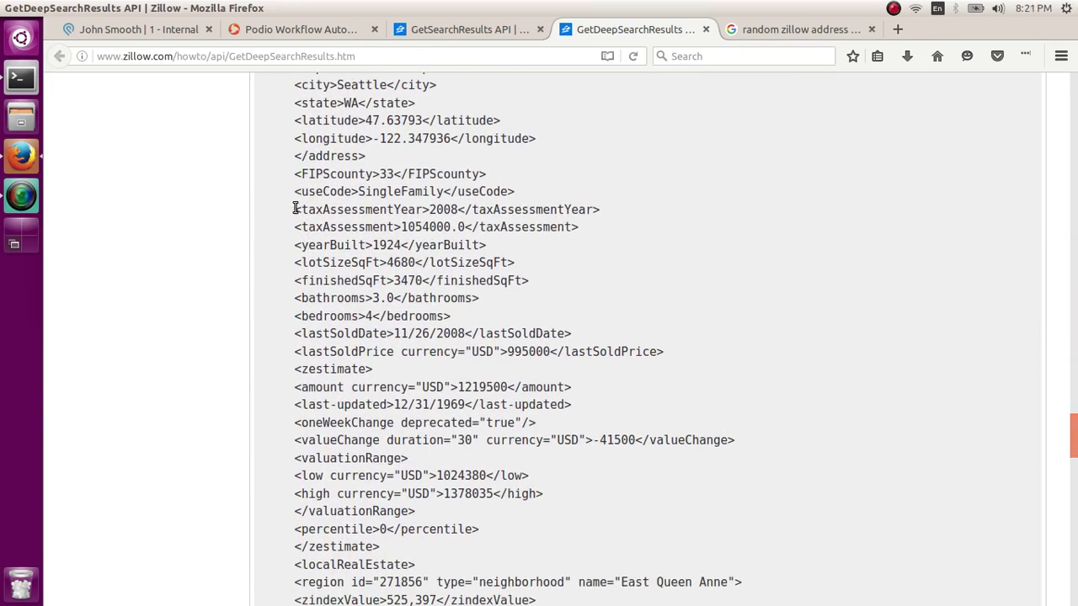
{"action": "left_click_drag", "start_coordinate": [294, 209], "coordinate": [535, 248]}
{"action": "left_click", "coordinate": [534, 246]}
Step: Check the currency="USD" attribute on lastSoldPrice, then return to the GlobiFlow editor
{"action": "left_click_drag", "start_coordinate": [1075, 430], "coordinate": [1075, 440]}
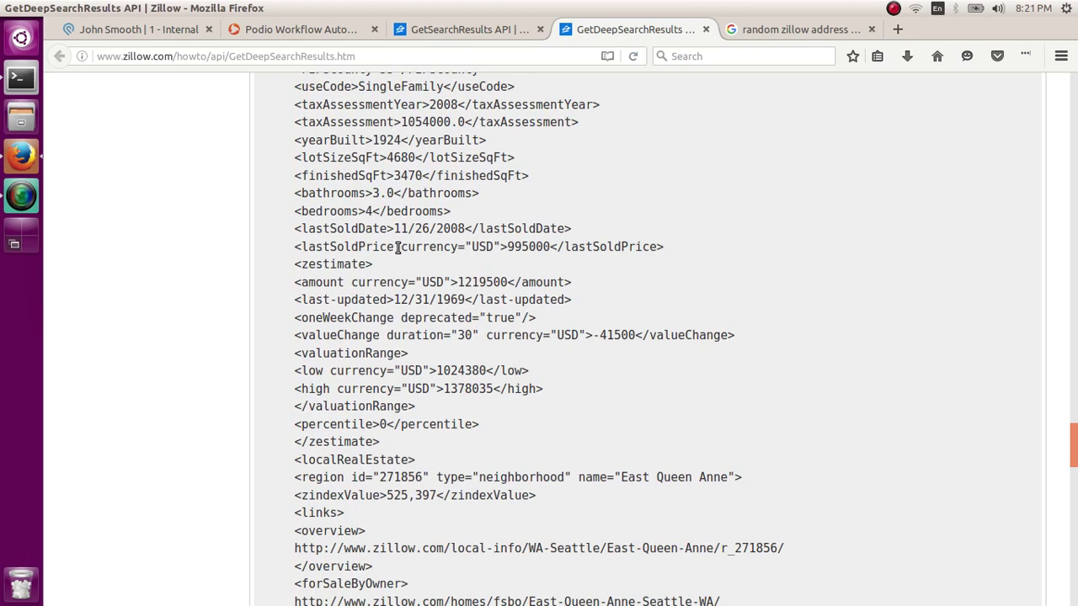
{"action": "left_click_drag", "start_coordinate": [398, 248], "coordinate": [499, 243]}
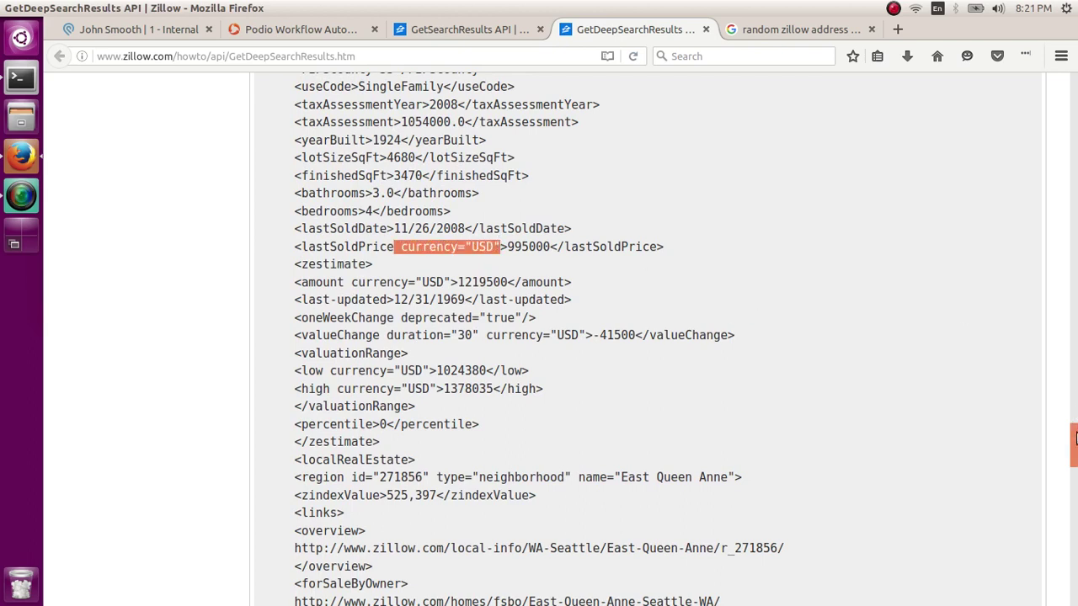
{"action": "scroll", "coordinate": [1076, 439], "scroll_direction": "down", "scroll_amount": 1}
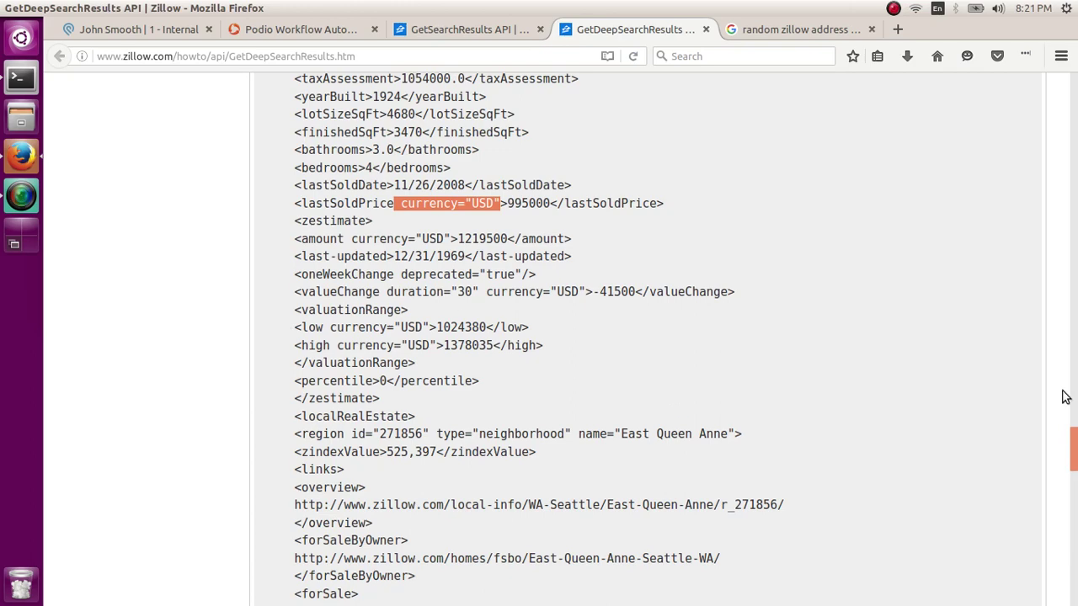
{"action": "mouse_move", "coordinate": [1075, 461]}
{"action": "left_mouse_down"}
{"action": "mouse_move", "coordinate": [1075, 476]}
{"action": "mouse_move", "coordinate": [1075, 455]}
{"action": "left_mouse_up"}
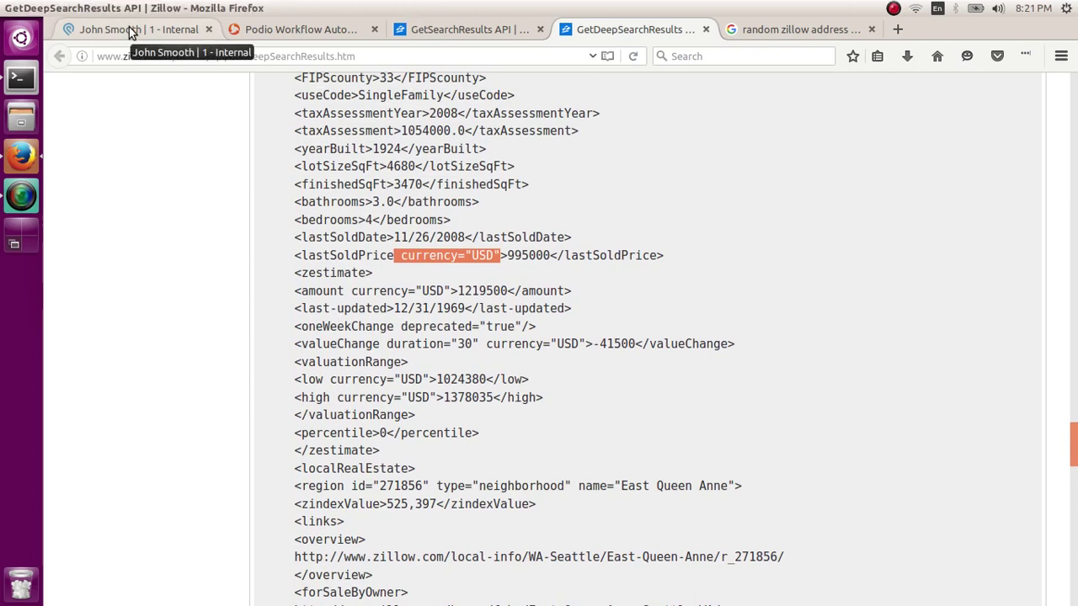
{"action": "left_click", "coordinate": [290, 35]}
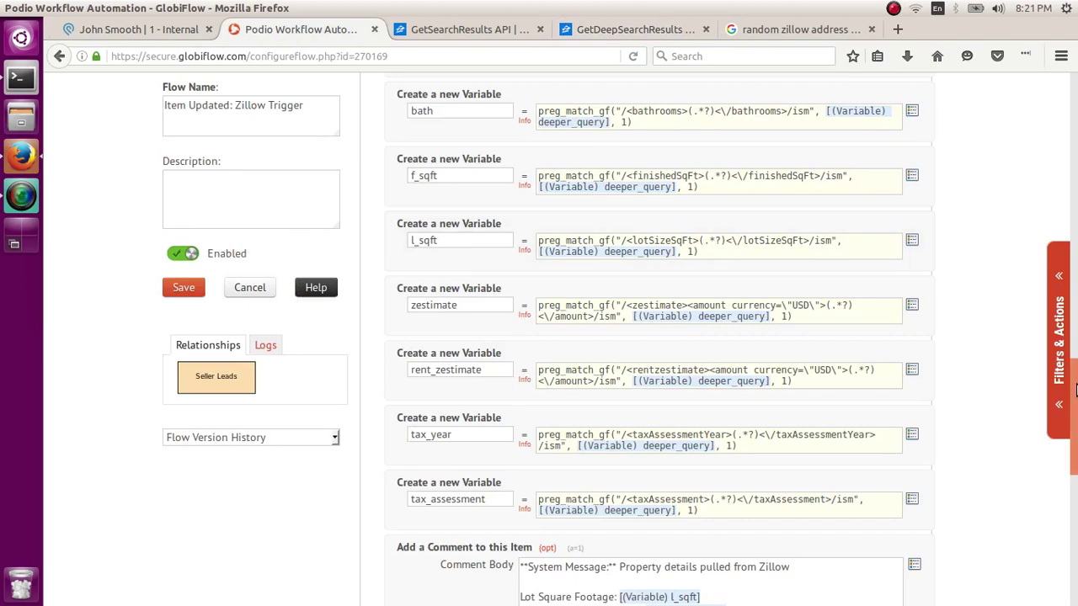
{"action": "left_click_drag", "start_coordinate": [1077, 389], "coordinate": [1075, 475]}
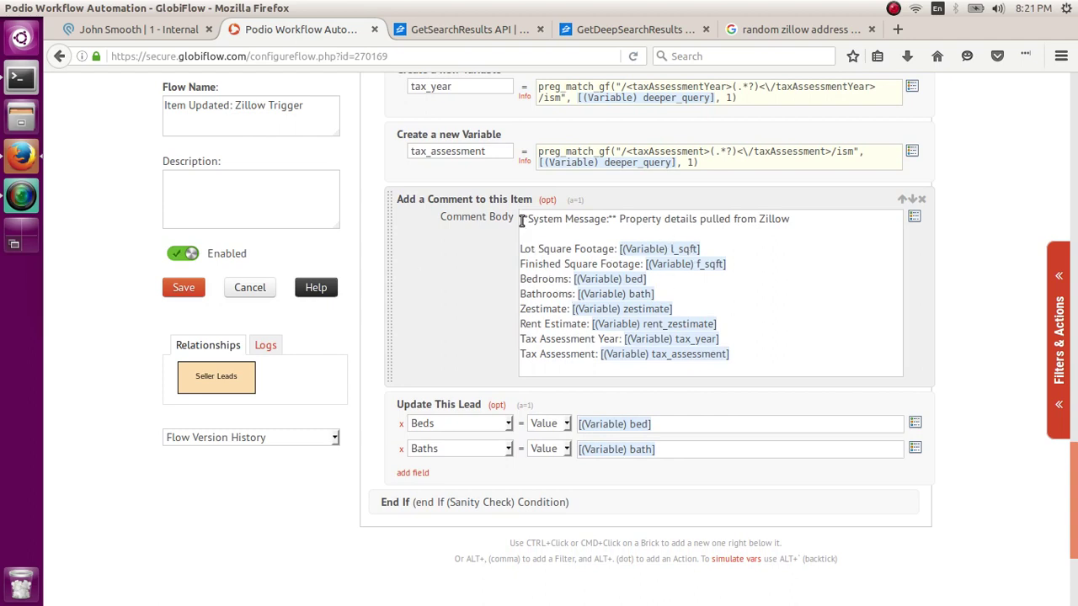
{"action": "left_click_drag", "start_coordinate": [521, 219], "coordinate": [792, 220]}
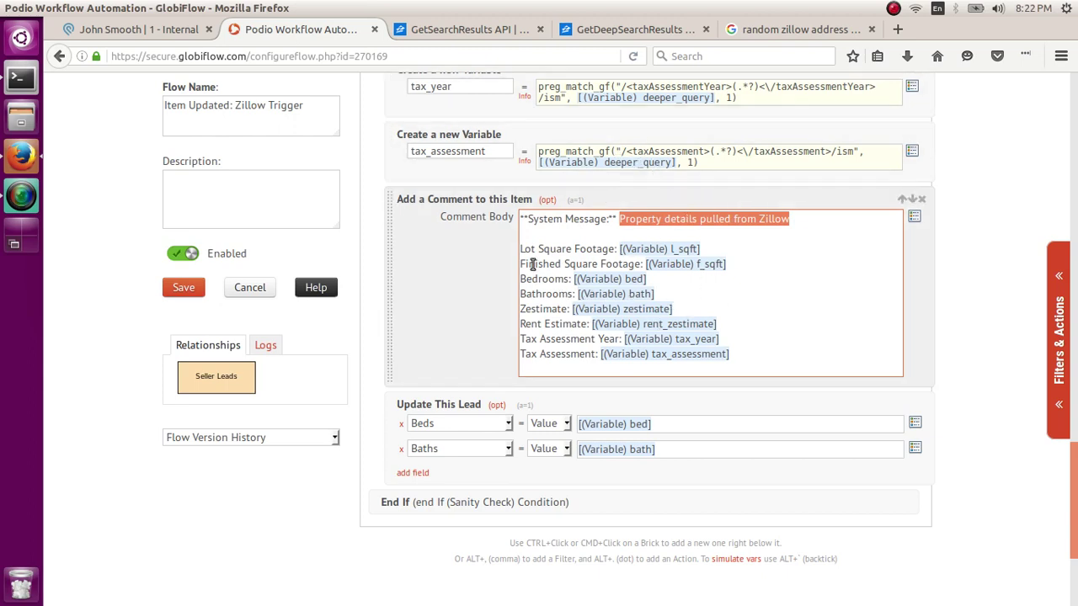
{"action": "left_click_drag", "start_coordinate": [522, 251], "coordinate": [741, 356]}
{"action": "left_click", "coordinate": [435, 308]}
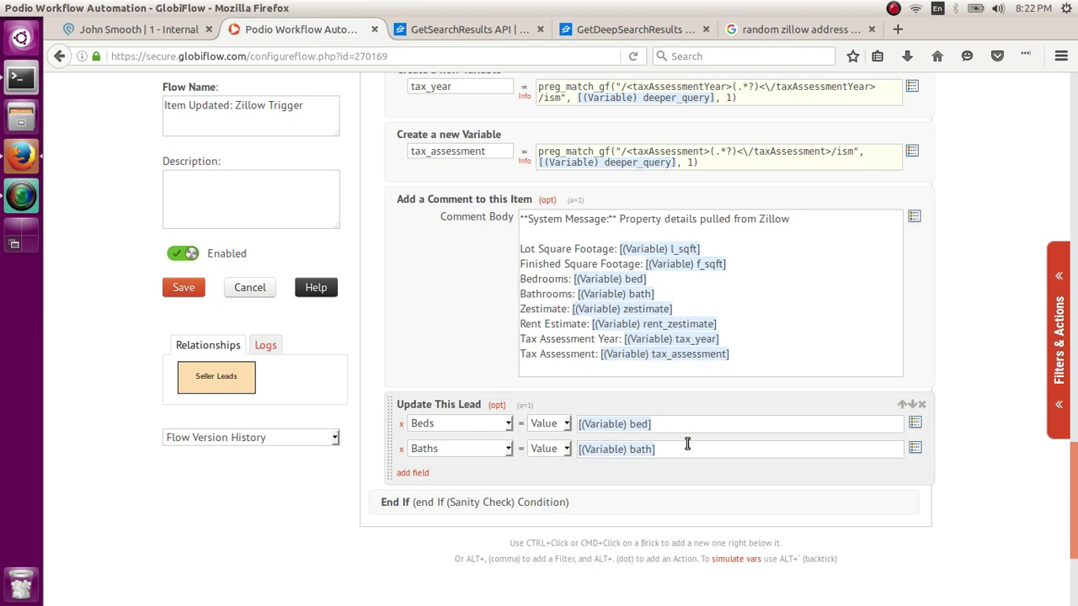
{"action": "left_click_drag", "start_coordinate": [664, 421], "coordinate": [578, 424]}
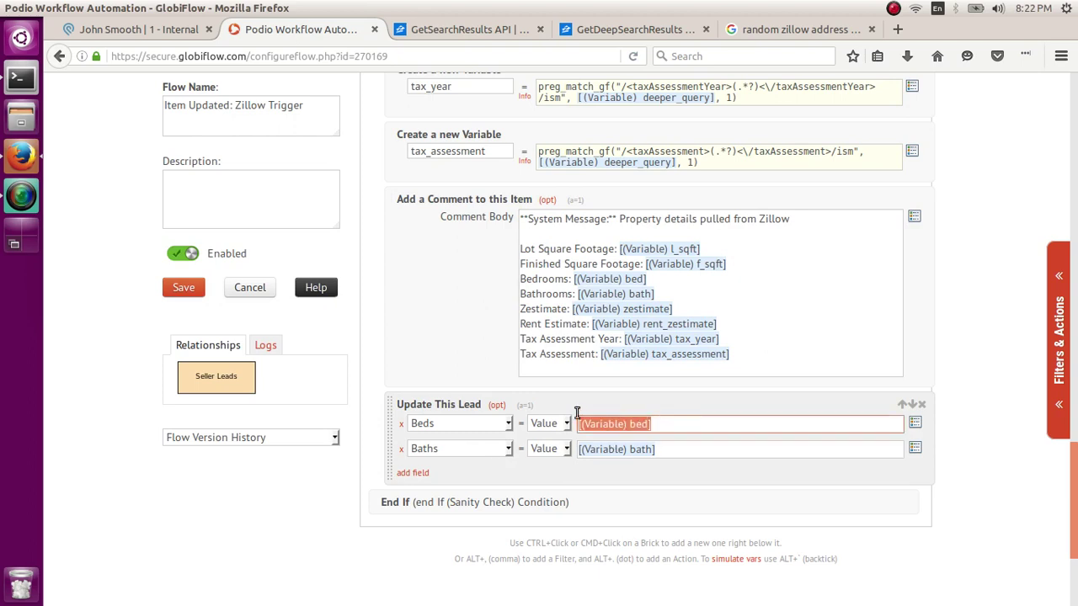
{"action": "left_click", "coordinate": [597, 407]}
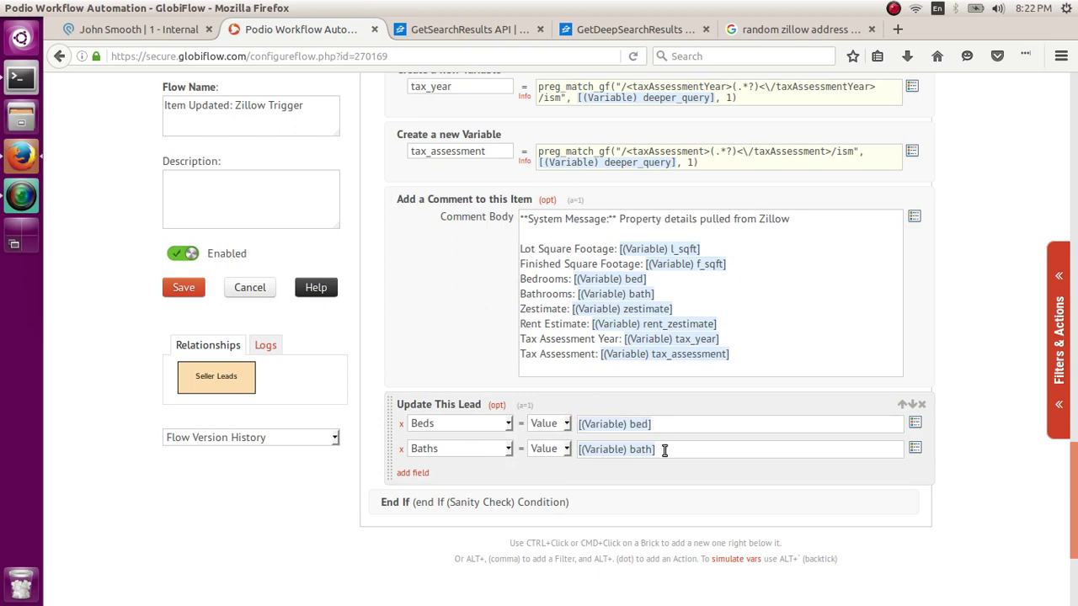
{"action": "left_click_drag", "start_coordinate": [664, 448], "coordinate": [575, 446]}
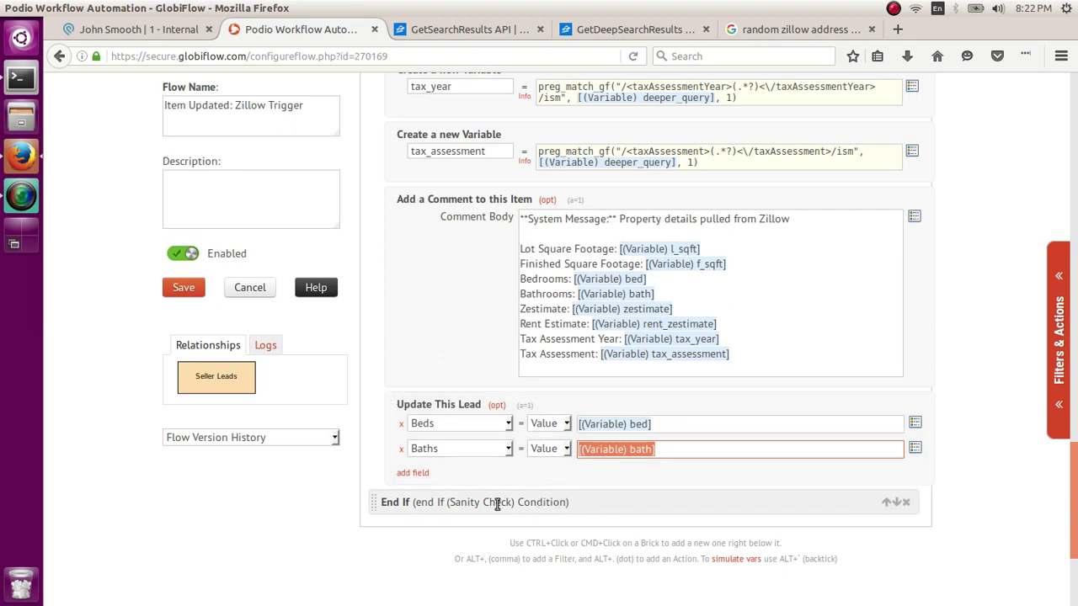
{"action": "left_click", "coordinate": [160, 344]}
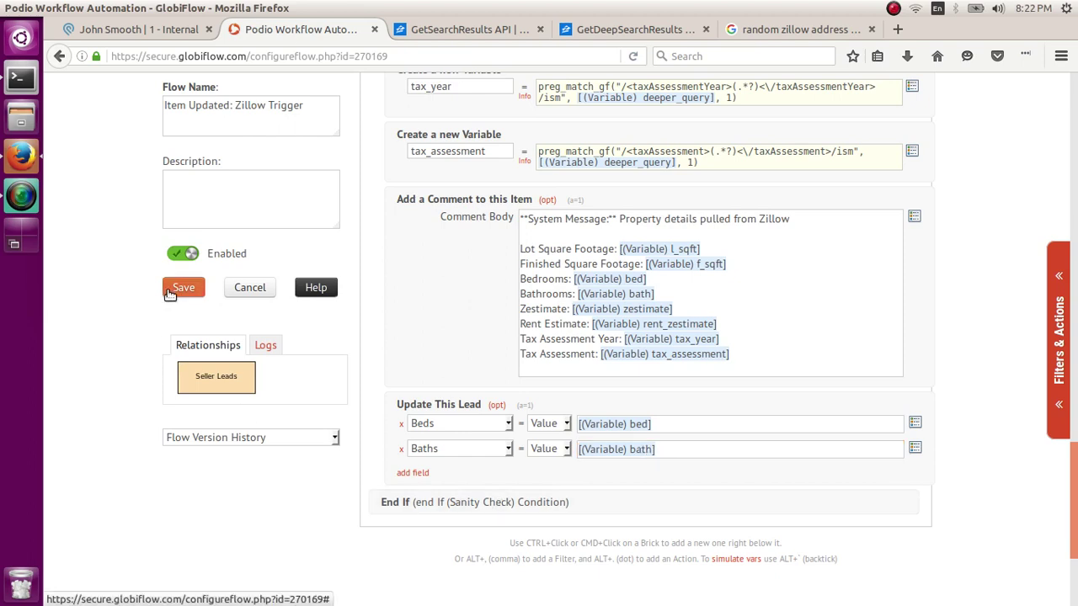
Step: Save the flow and close the existing lead back to Seller Leads
{"action": "left_click", "coordinate": [171, 290]}
{"action": "left_click", "coordinate": [141, 30]}
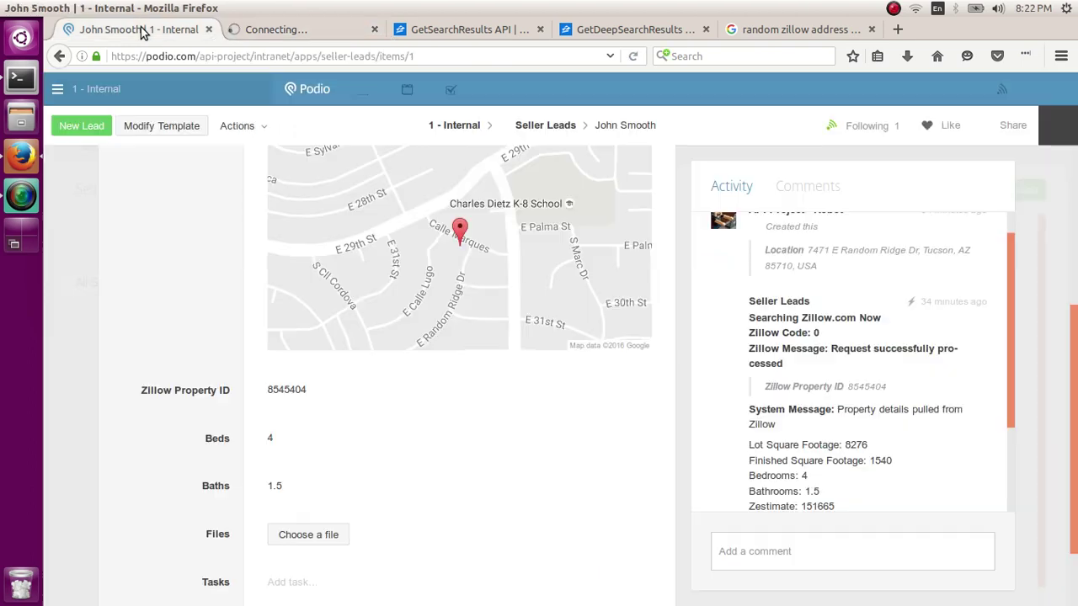
{"action": "left_click", "coordinate": [1058, 125]}
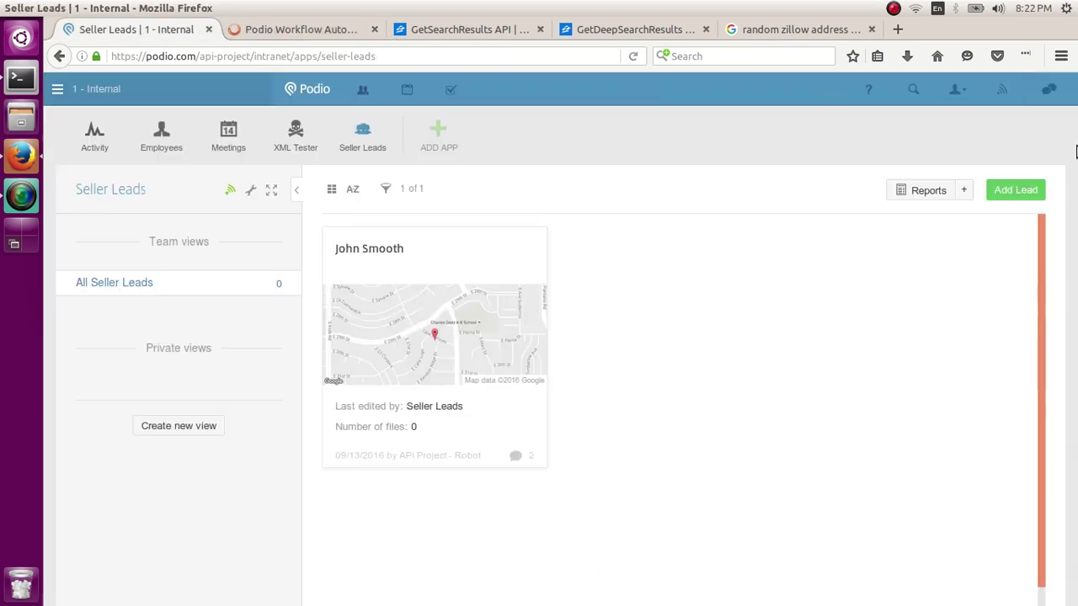
Step: Create and save a new seller lead with only a Full Name filled in
{"action": "left_click", "coordinate": [1015, 190]}
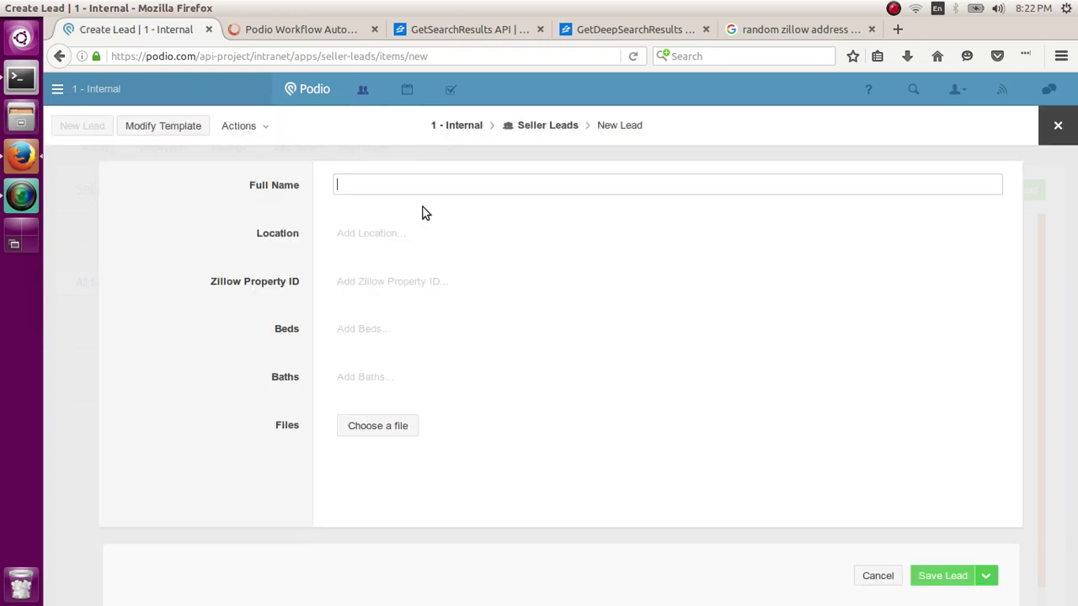
{"action": "type", "text": "Mary Jones"}
{"action": "left_click", "coordinate": [940, 578]}
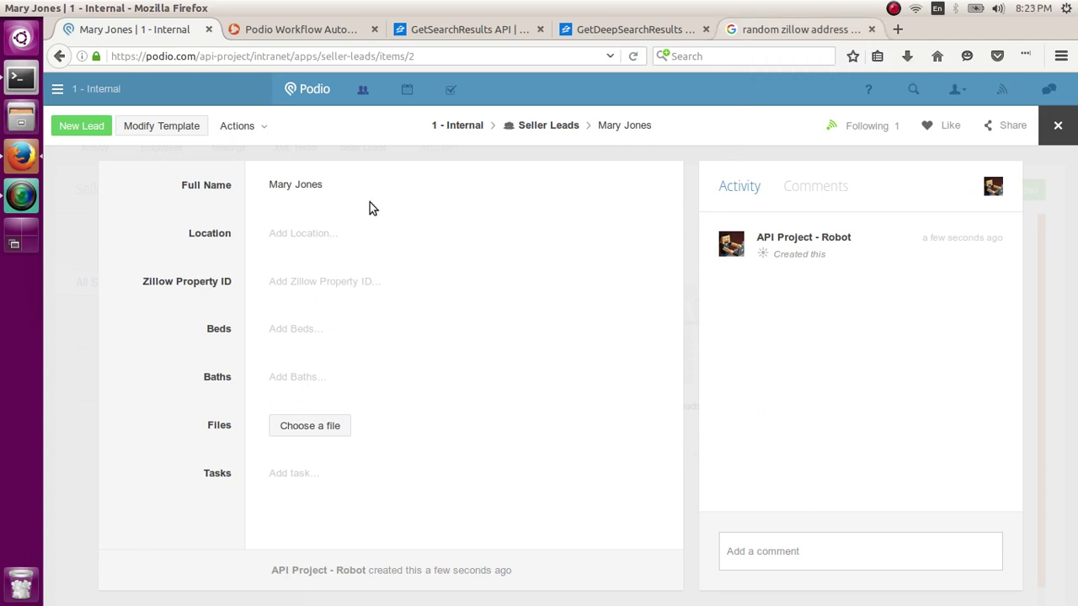
{"action": "left_click", "coordinate": [780, 25]}
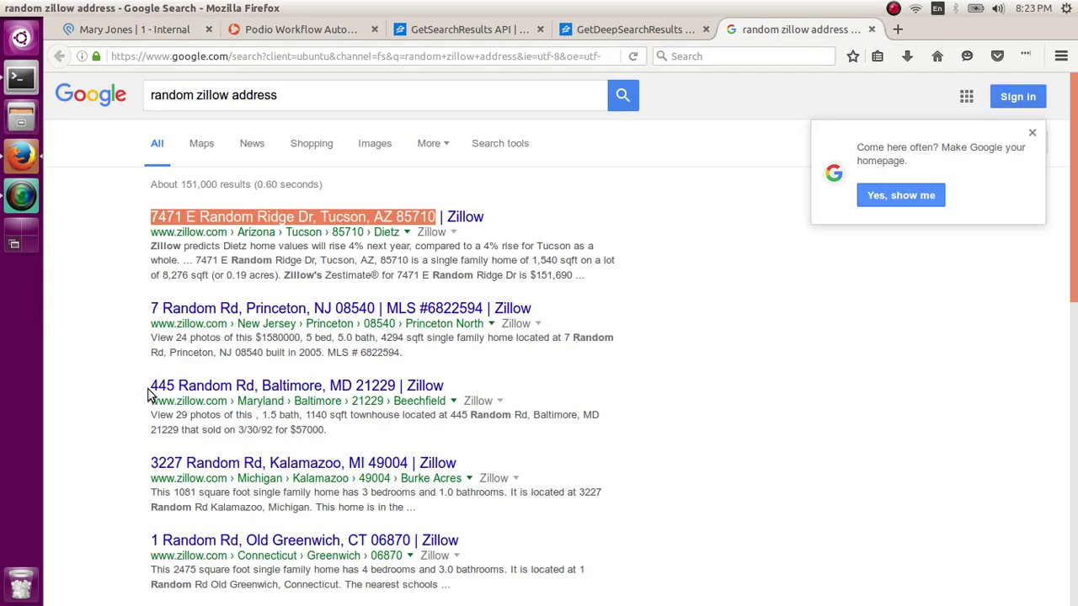
Step: Copy the Baltimore property address from the third Google result and return to the lead
{"action": "left_click_drag", "start_coordinate": [150, 387], "coordinate": [399, 392]}
{"action": "key", "text": "ctrl+c"}
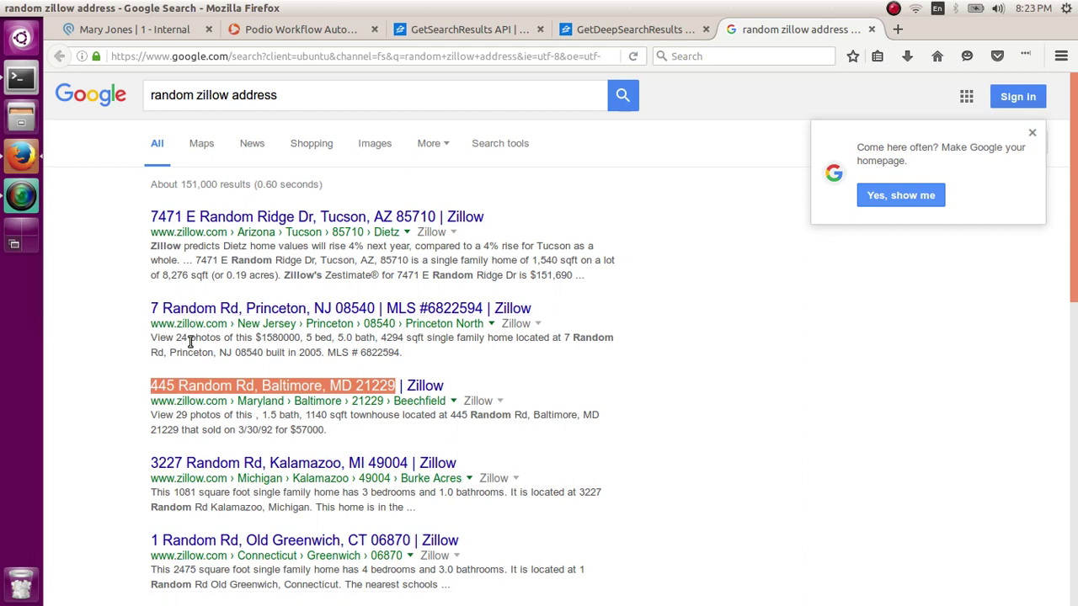
{"action": "left_click", "coordinate": [143, 310]}
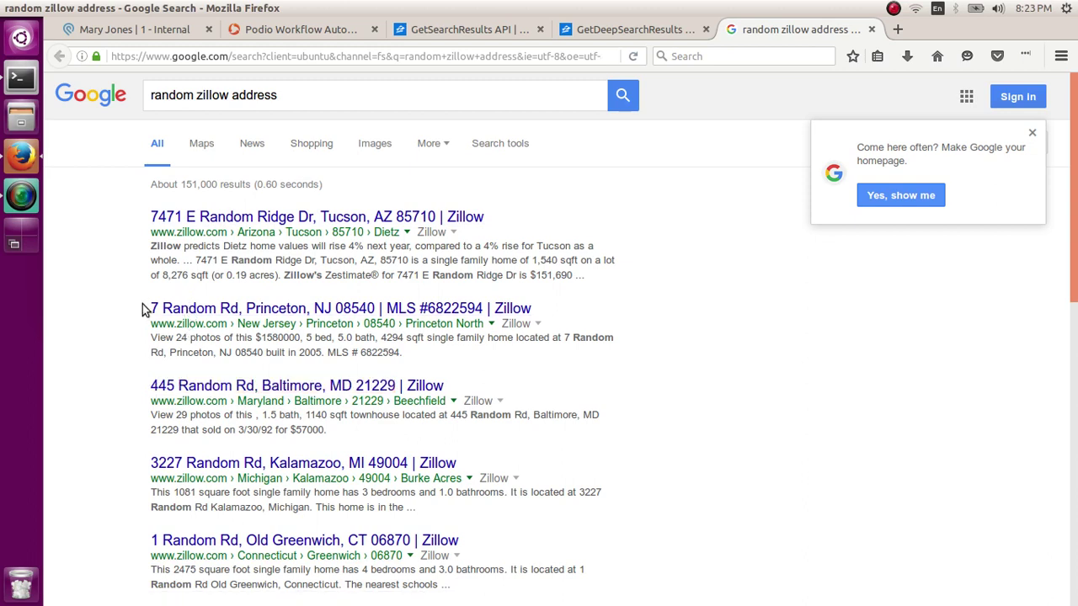
{"action": "left_click", "coordinate": [160, 32]}
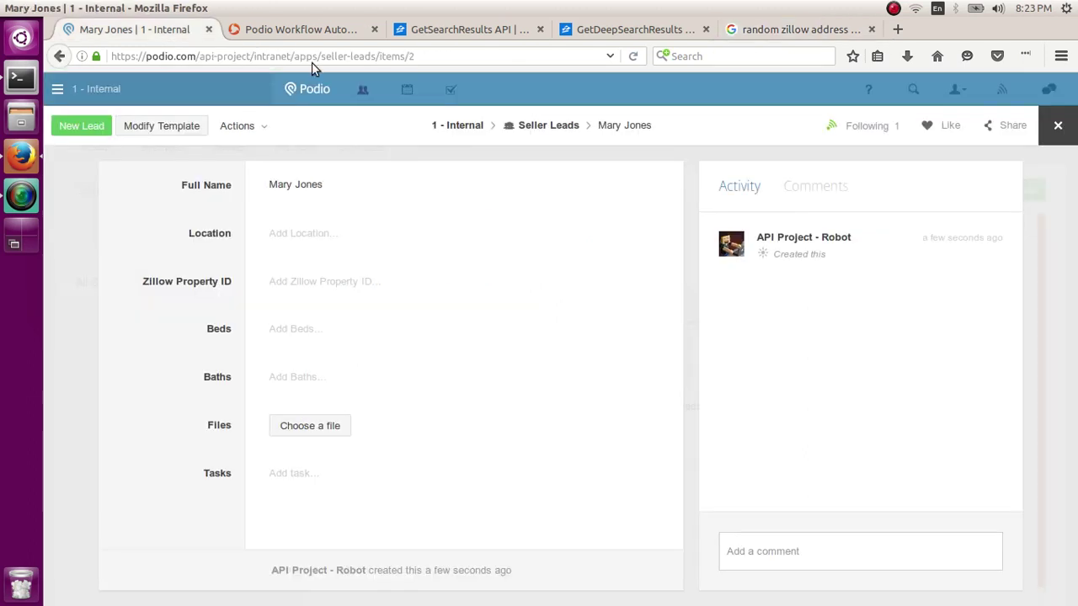
Step: Paste the Baltimore address into Location and verify Zillow Property ID 36544763, Baths 1.5 and Zestimate comment
{"action": "left_click", "coordinate": [299, 235]}
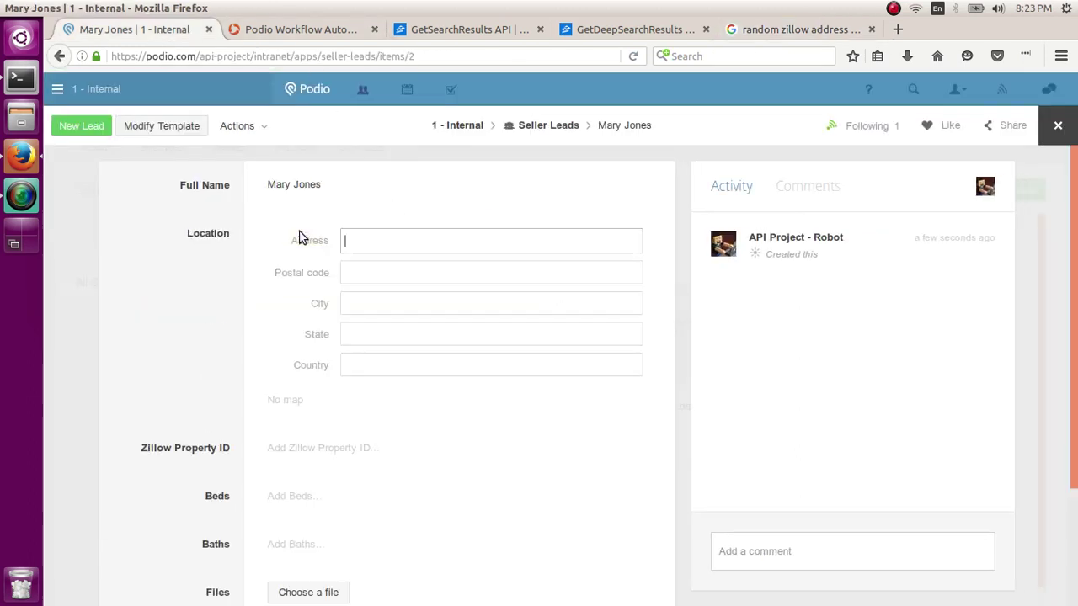
{"action": "key", "text": "ctrl+v"}
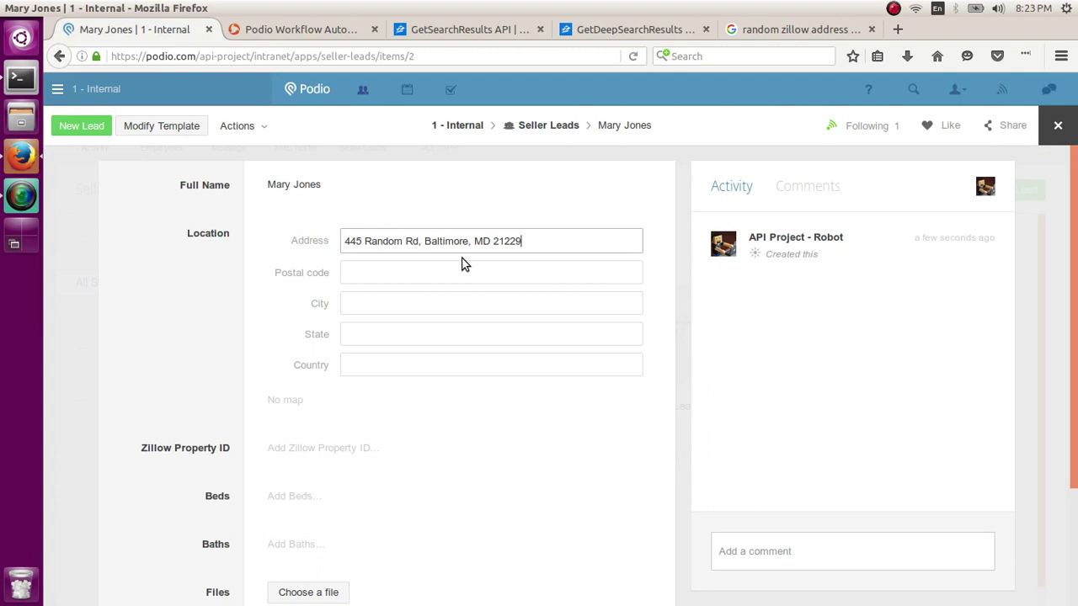
{"action": "left_click", "coordinate": [481, 280]}
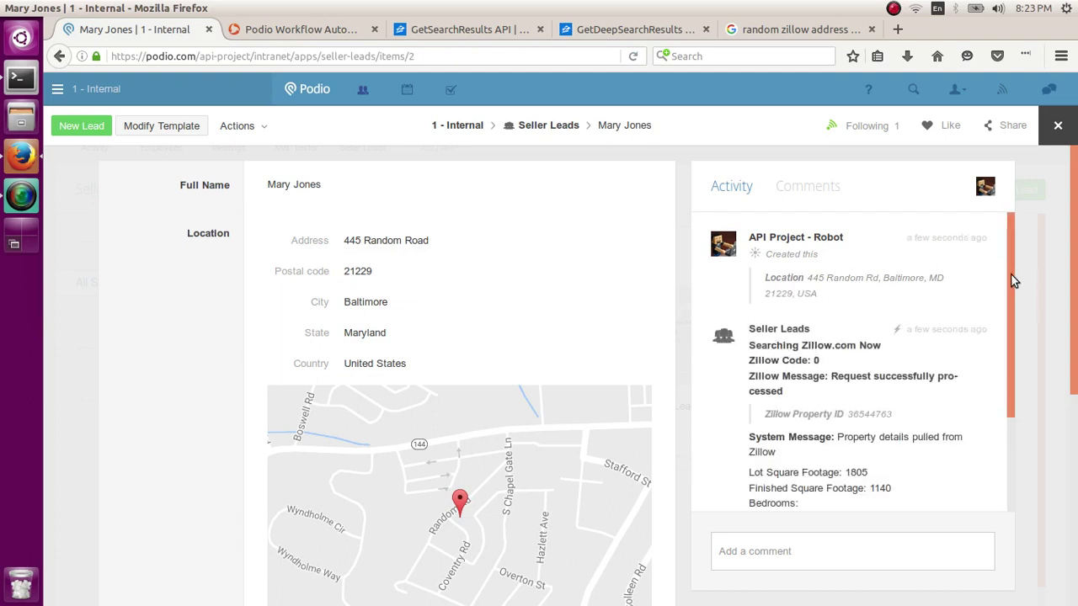
{"action": "left_click_drag", "start_coordinate": [1009, 271], "coordinate": [1008, 352]}
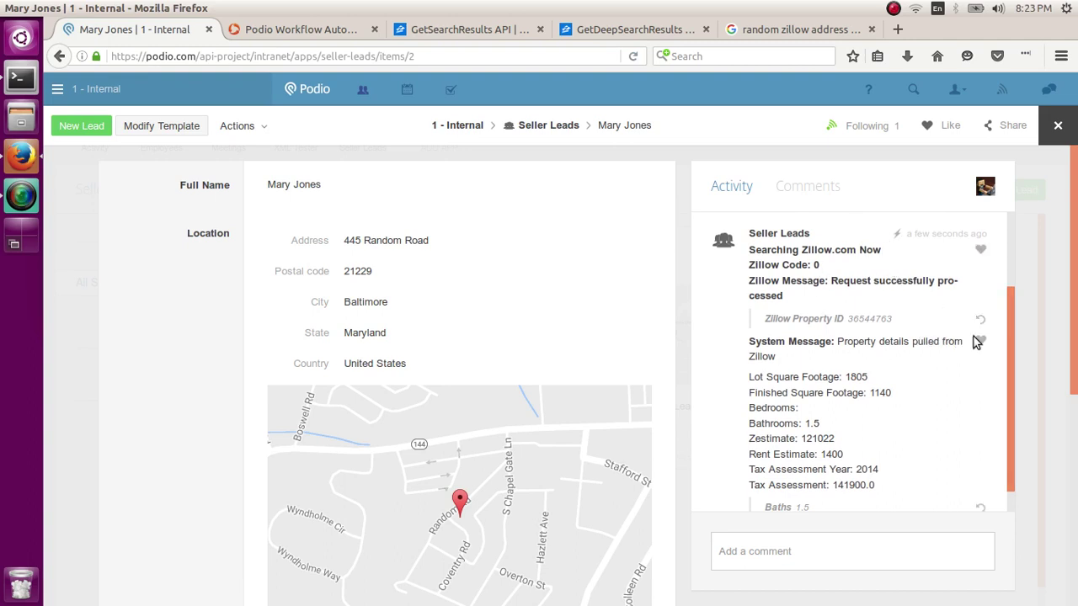
{"action": "left_click_drag", "start_coordinate": [1009, 319], "coordinate": [1008, 339]}
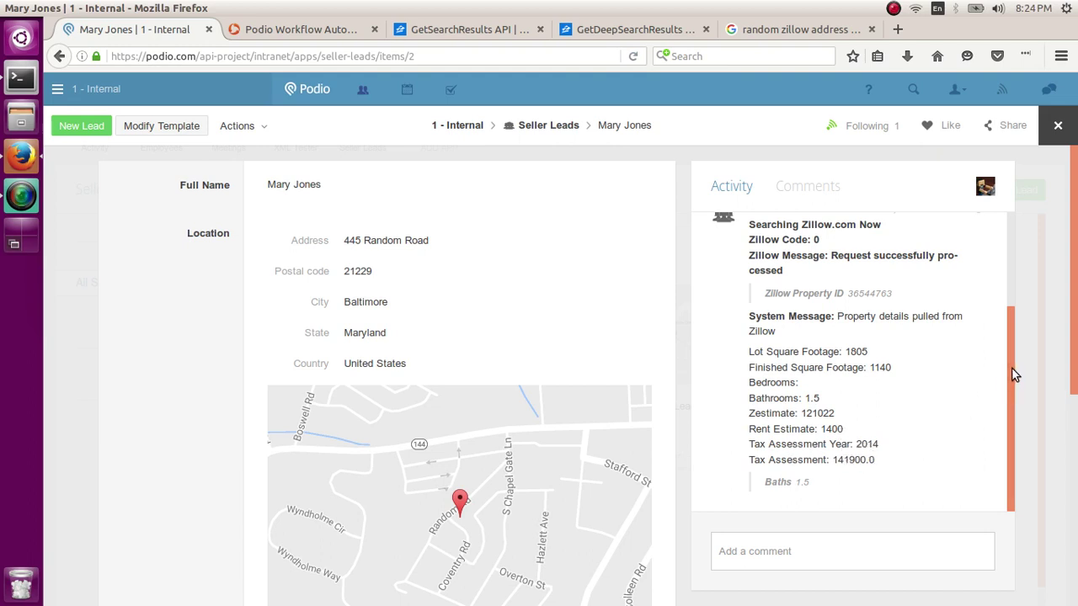
{"action": "scroll", "coordinate": [1076, 297], "scroll_direction": "down", "scroll_amount": 1}
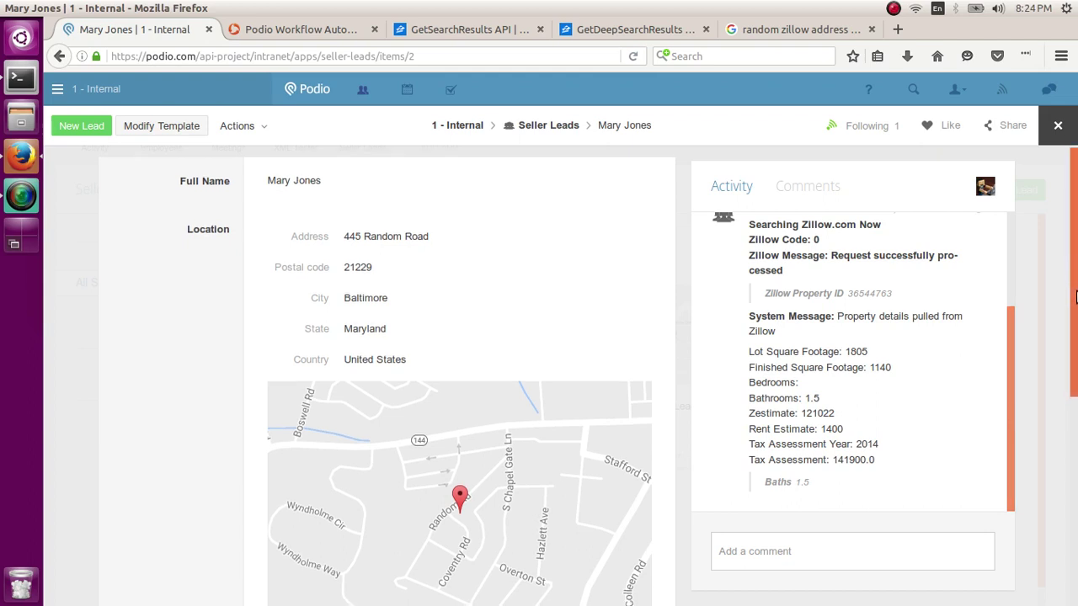
{"action": "scroll", "coordinate": [1077, 296], "scroll_direction": "down", "scroll_amount": 5}
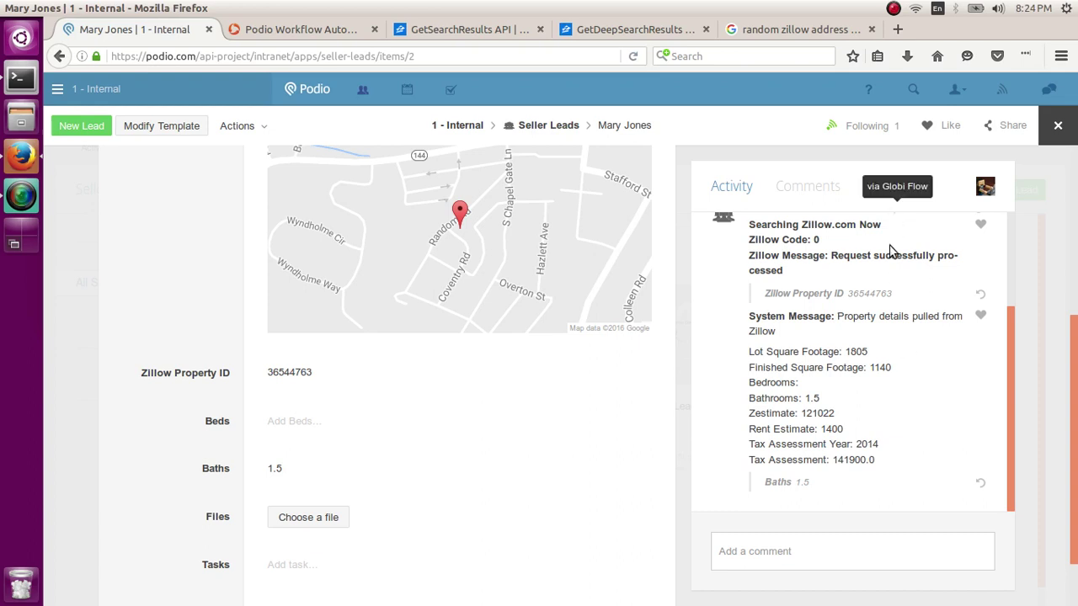
{"action": "left_click", "coordinate": [893, 8]}
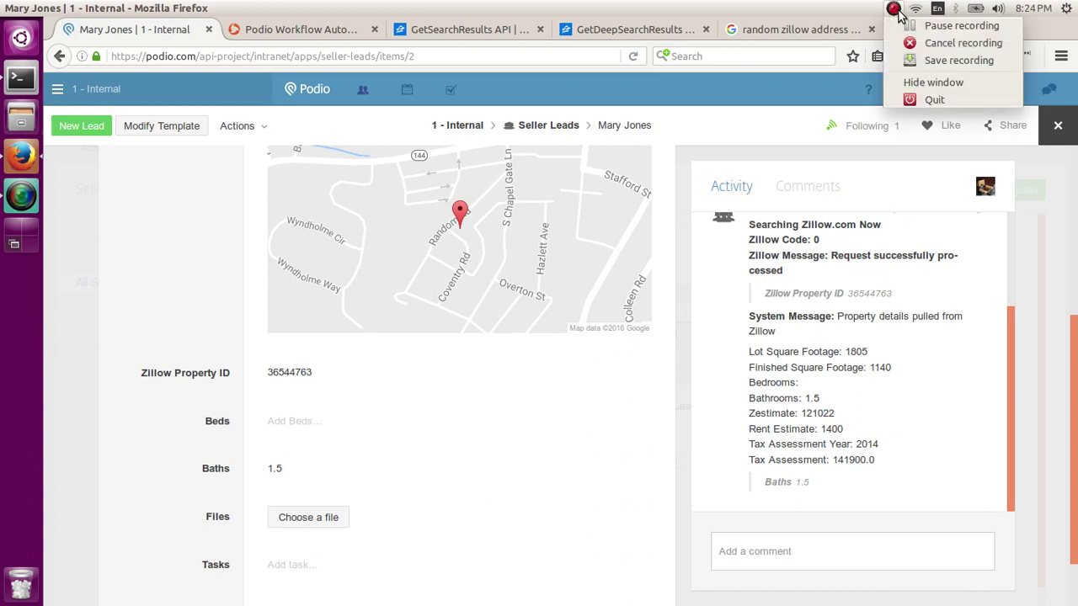